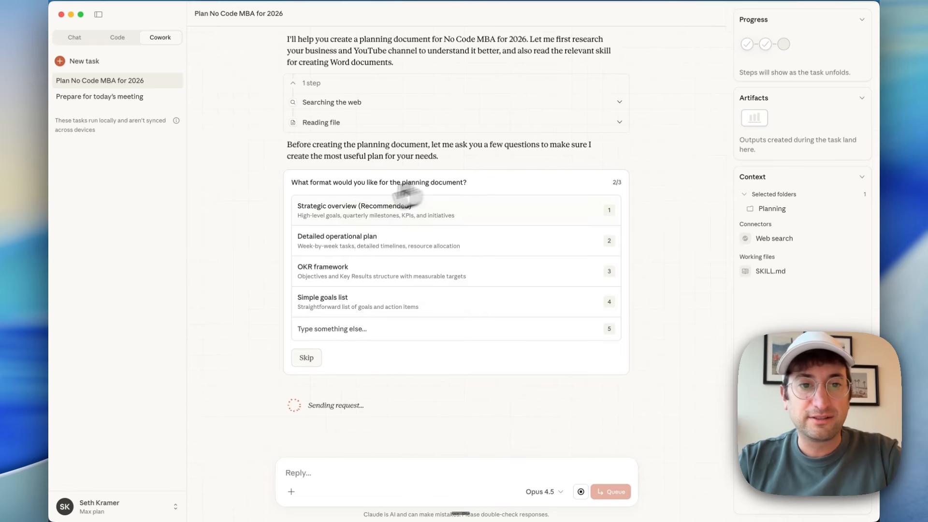
- Answer the remaining planning questions with the Strategic overview format and AI coding tools as the 2026 teaching focus
drag(321, 183, 420, 183)
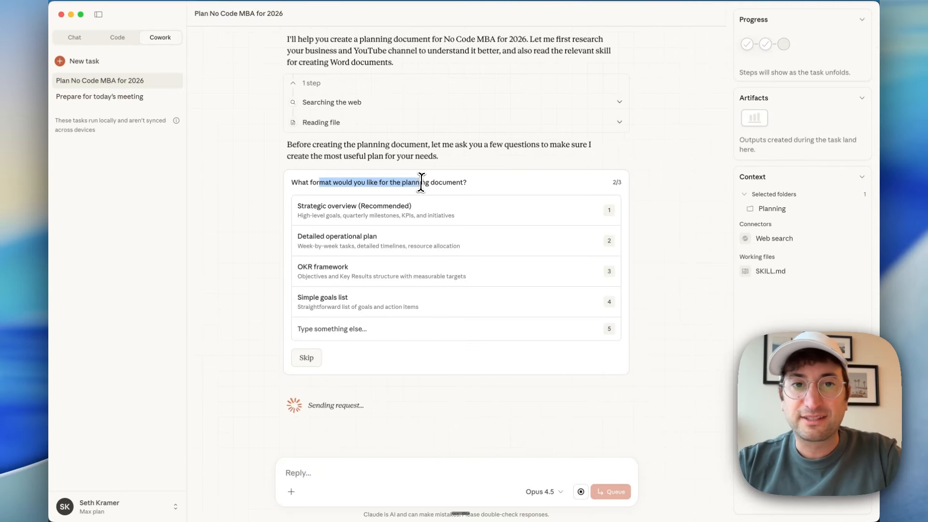
click(421, 182)
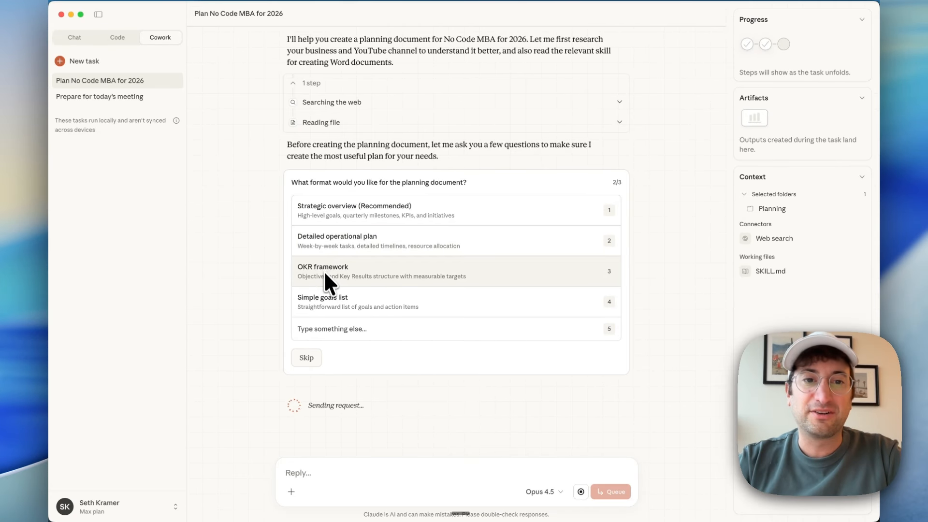
click(344, 219)
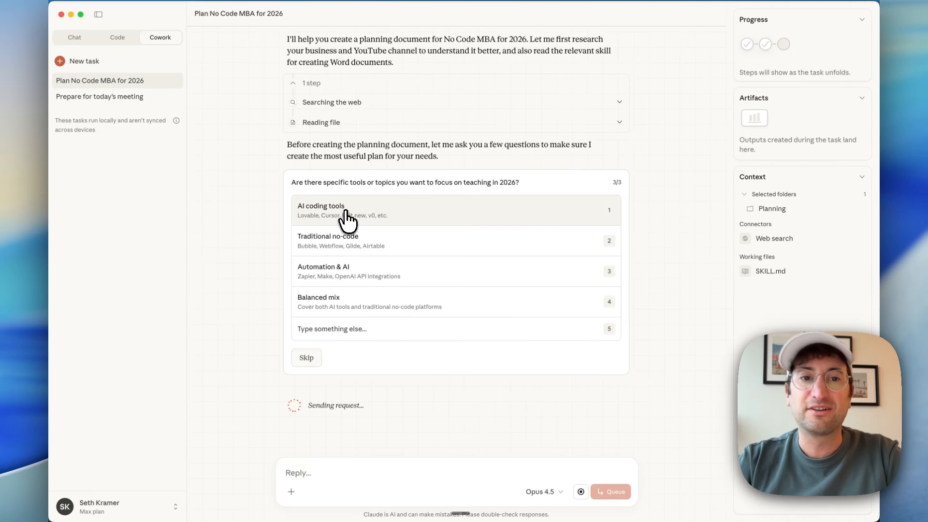
drag(323, 183, 468, 183)
click(468, 182)
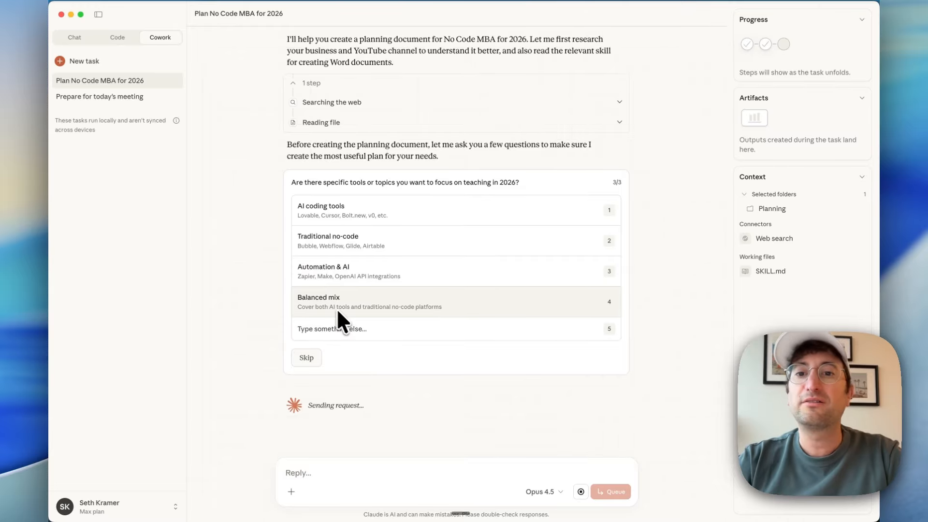
click(341, 214)
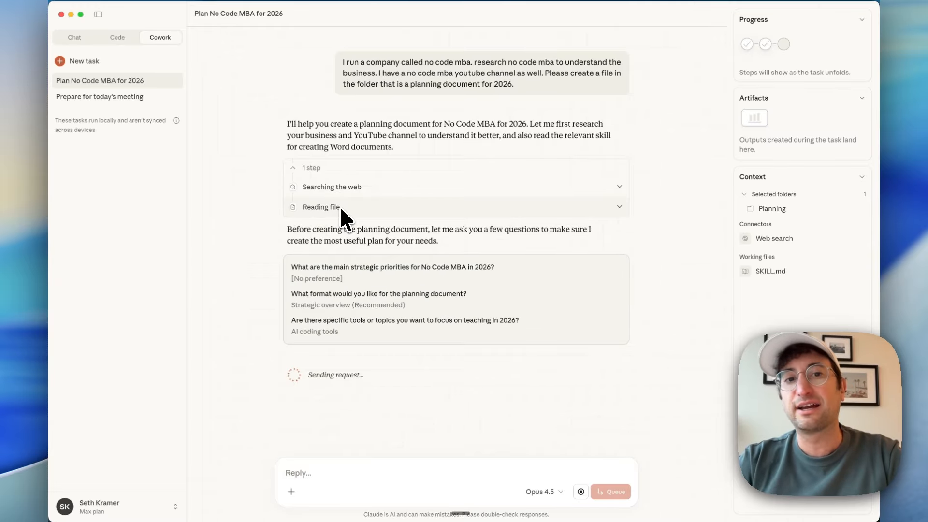
drag(347, 279, 293, 280)
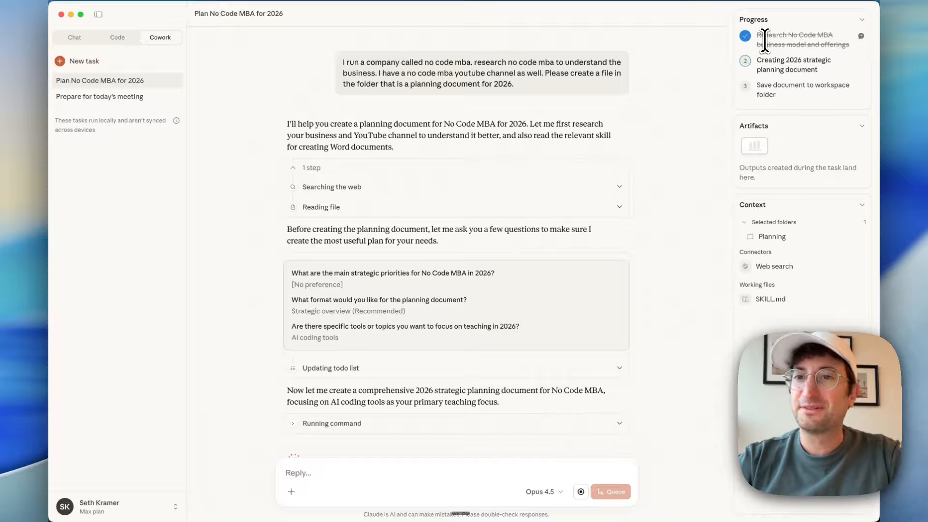
- Review the task's progress list, artifacts section, executed steps and the written summary of the strategic plan
drag(760, 38, 779, 46)
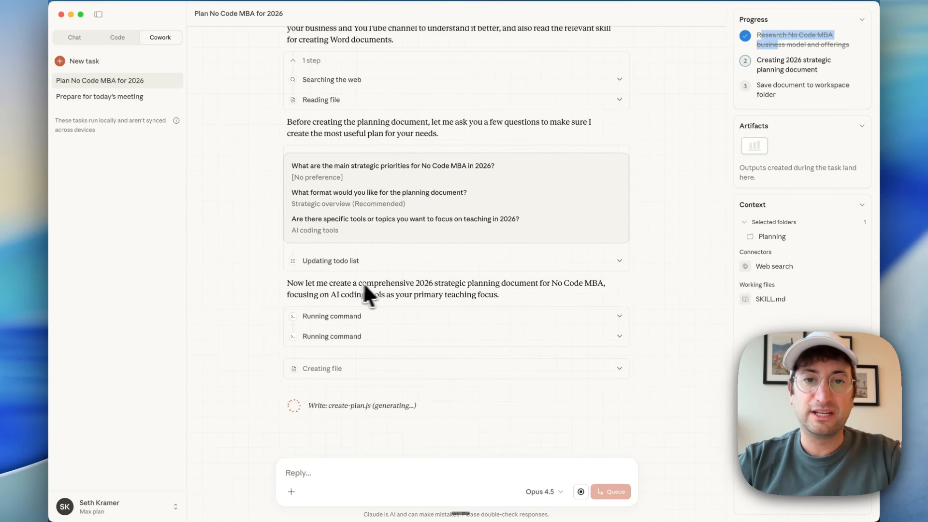
scroll(386, 346, up, 5)
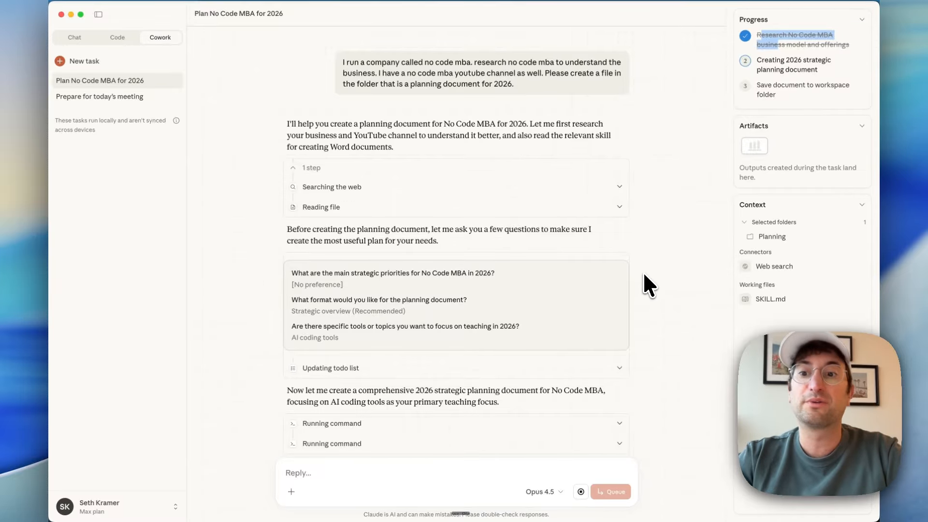
click(862, 126)
click(862, 127)
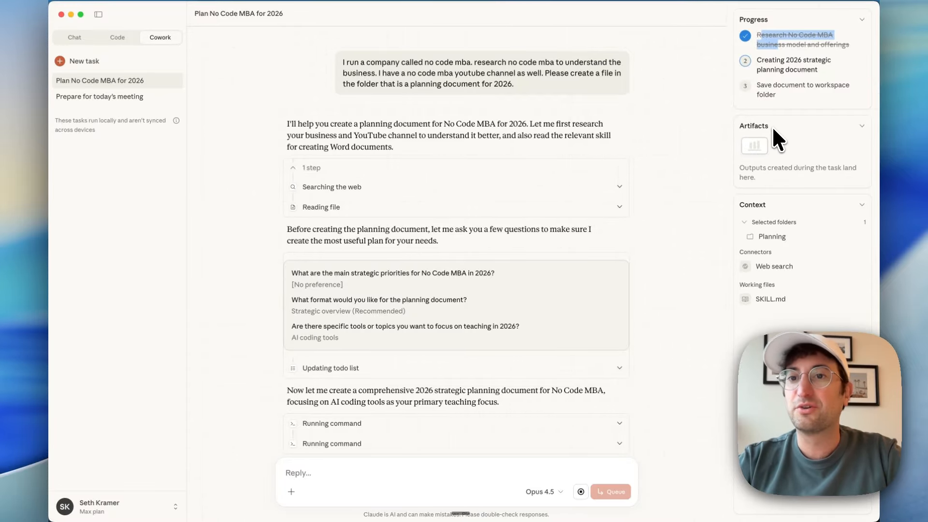
scroll(358, 288, down, 5)
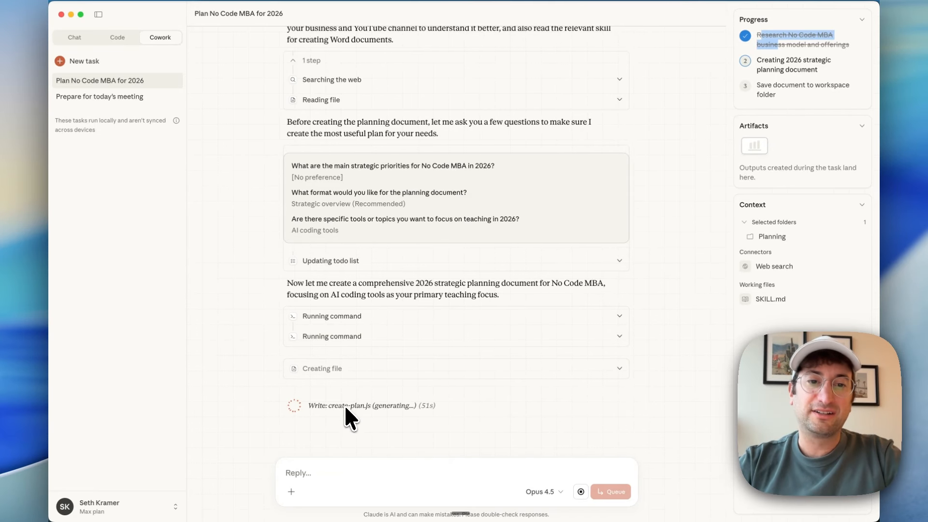
click(349, 375)
click(347, 341)
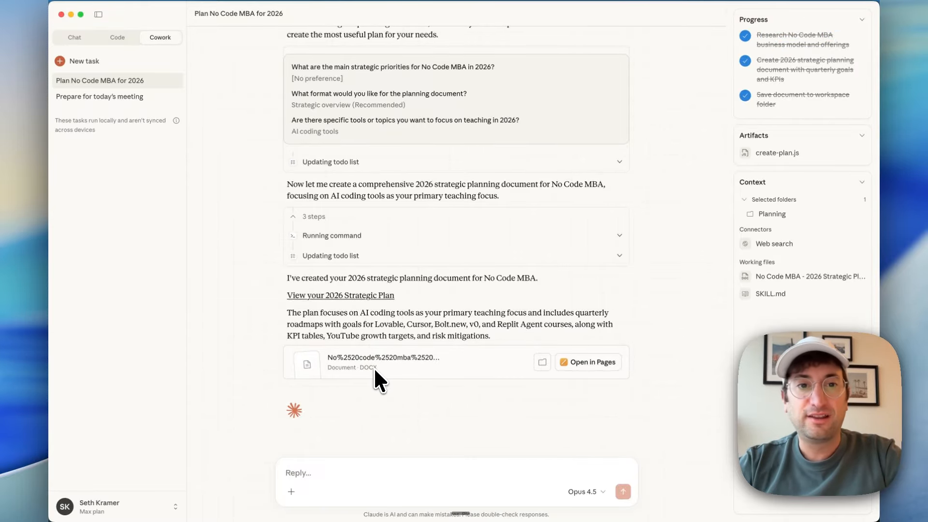
drag(340, 313, 468, 331)
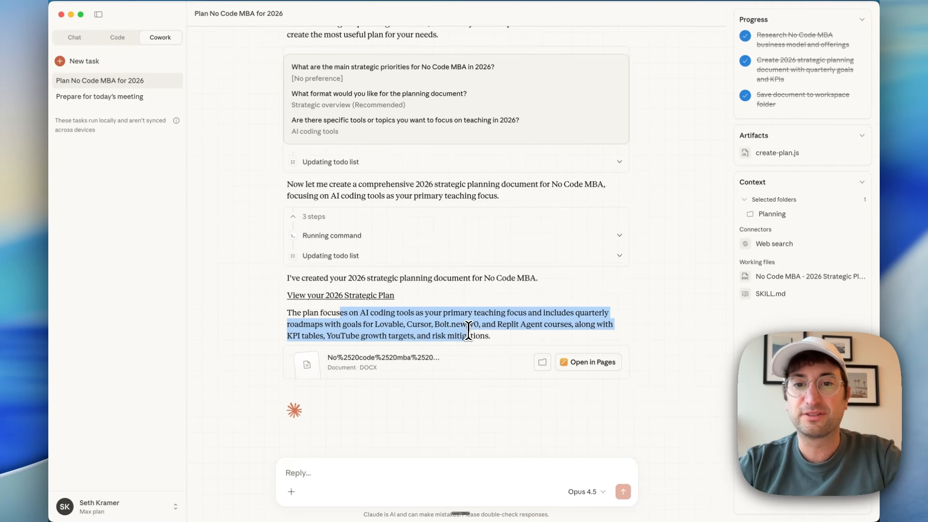
click(471, 337)
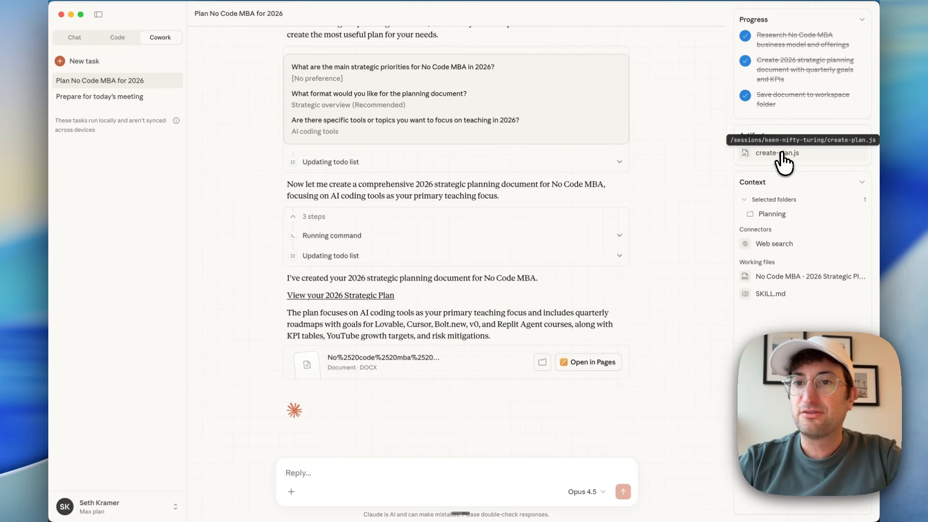
- Preview the create-plan.js artifact, allowing file access, examine its code from start to quarterly goals, and close the preview
click(771, 153)
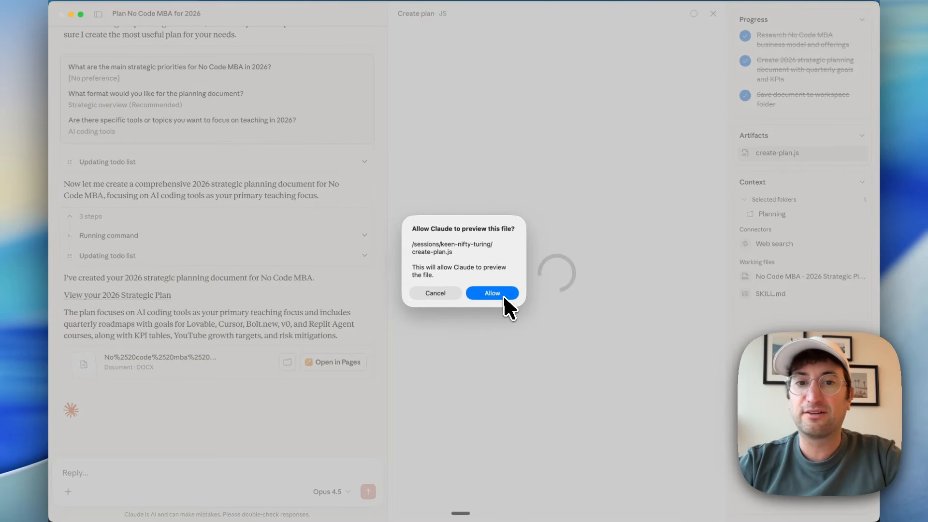
click(492, 293)
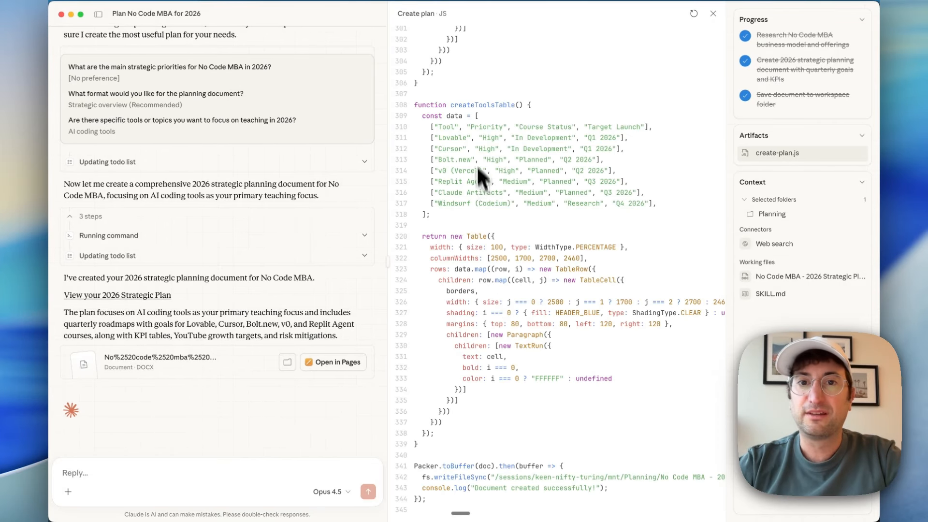
scroll(477, 165, up, 15)
scroll(475, 145, up, 5)
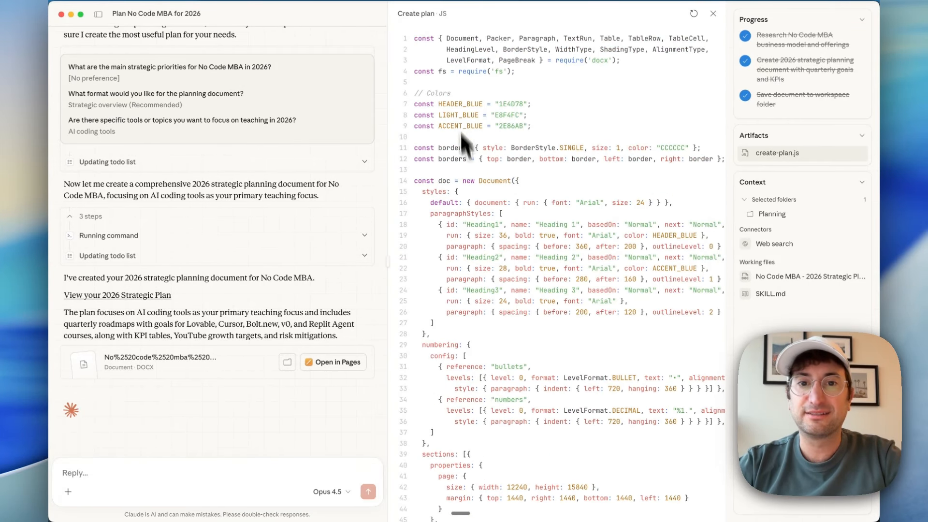
scroll(469, 197, down, 10)
scroll(469, 196, up, 10)
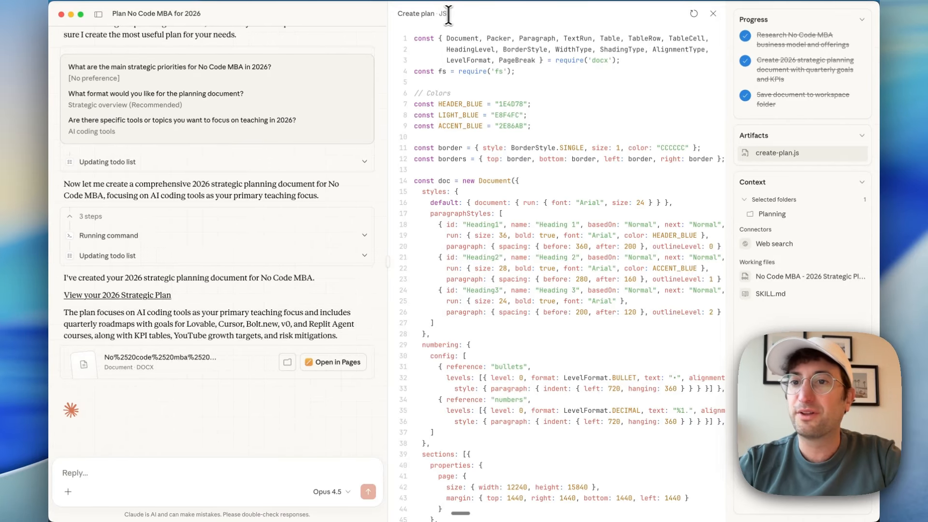
scroll(602, 92, down, 20)
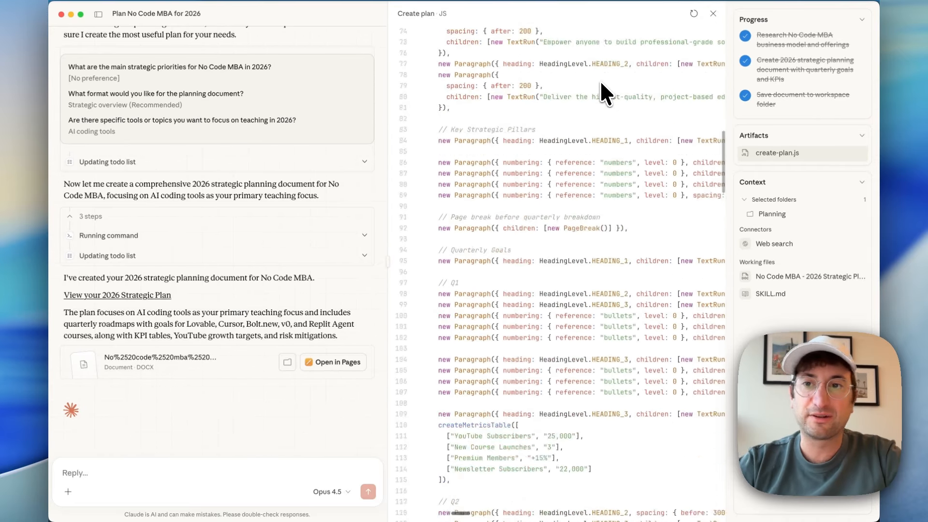
scroll(602, 92, down, 5)
click(714, 13)
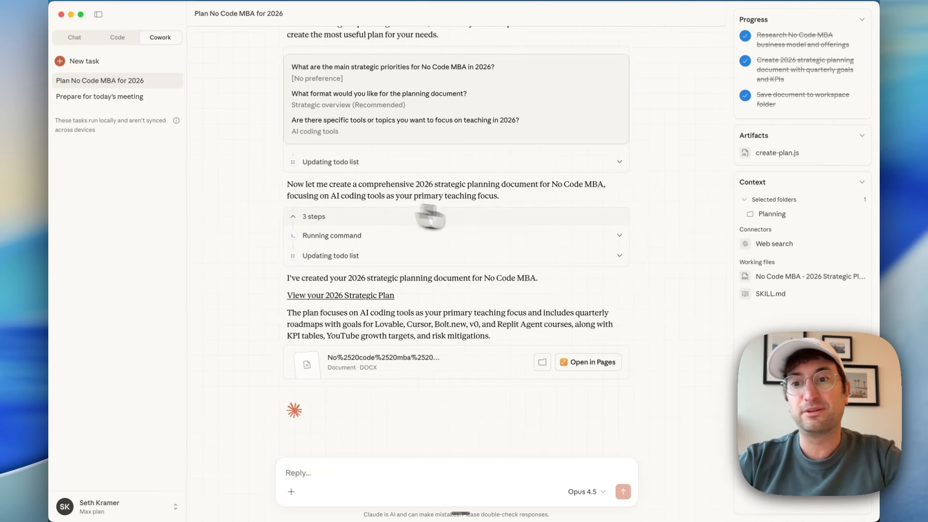
- Open the No Code MBA 2026 Strategic Plan document from the working files in Pages and reposition its window
click(777, 279)
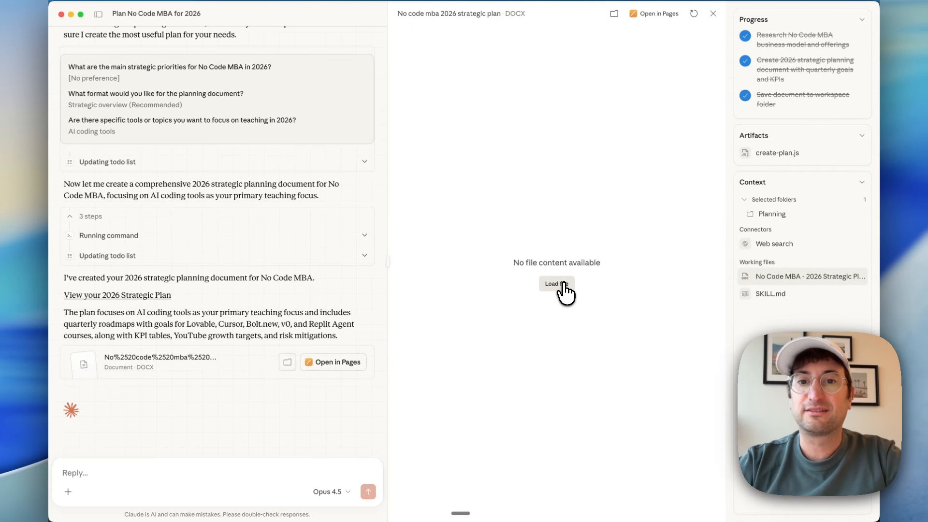
click(654, 16)
click(506, 298)
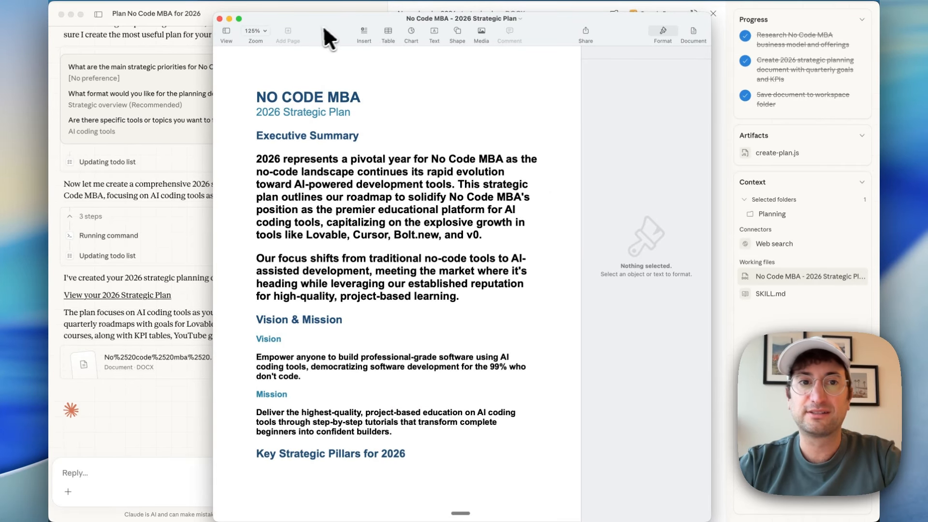
drag(324, 28, 399, 10)
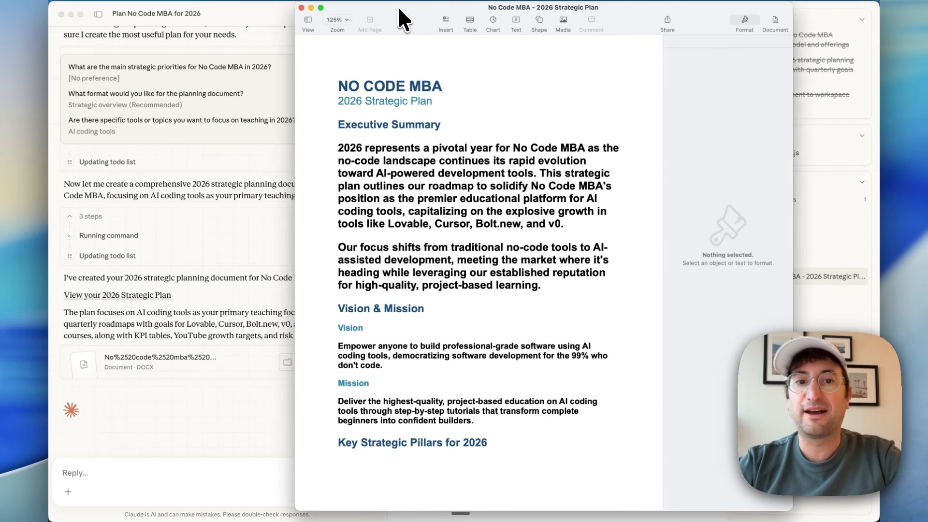
- Skim the whole strategic plan, including the quarterly roadmap and the 2026 key performance indicators, and return to its beginning
scroll(431, 256, down, 15)
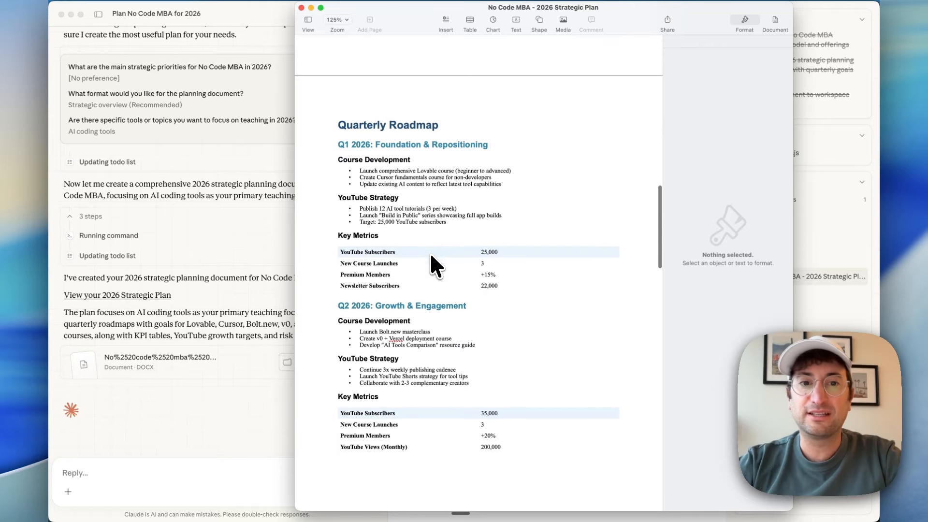
scroll(432, 265, down, 5)
scroll(432, 265, up, 4)
scroll(431, 265, down, 15)
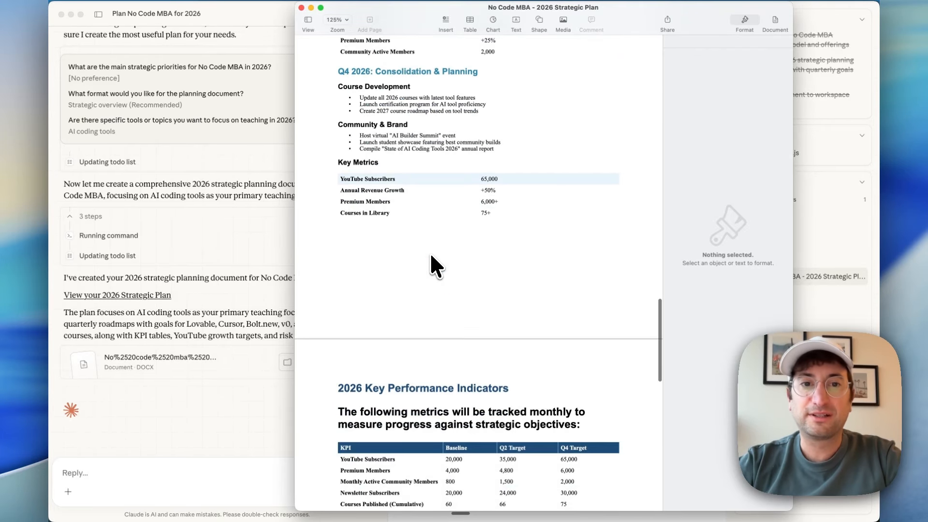
scroll(431, 257, down, 4)
scroll(432, 256, up, 20)
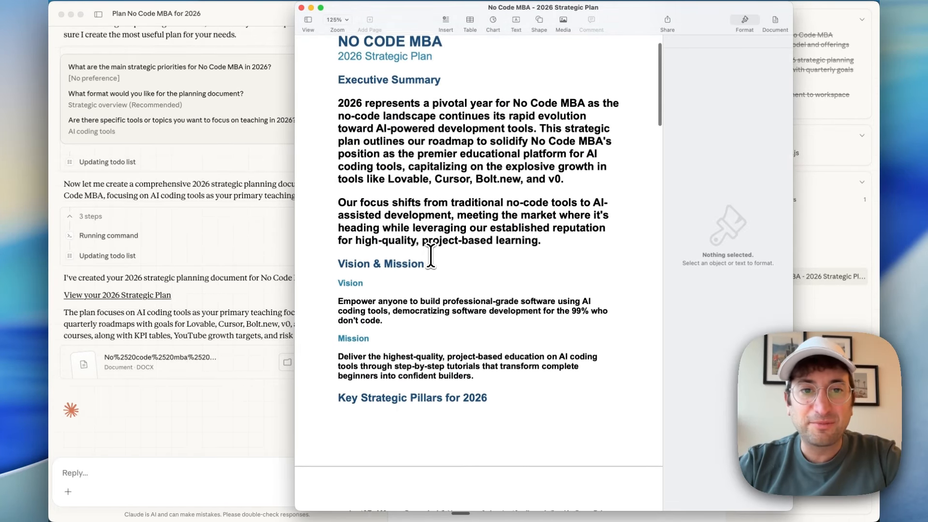
- Read the plan's Vision & Mission statements and the numbered list of Key Strategic Pillars for 2026
scroll(430, 255, down, 2)
drag(366, 253, 432, 265)
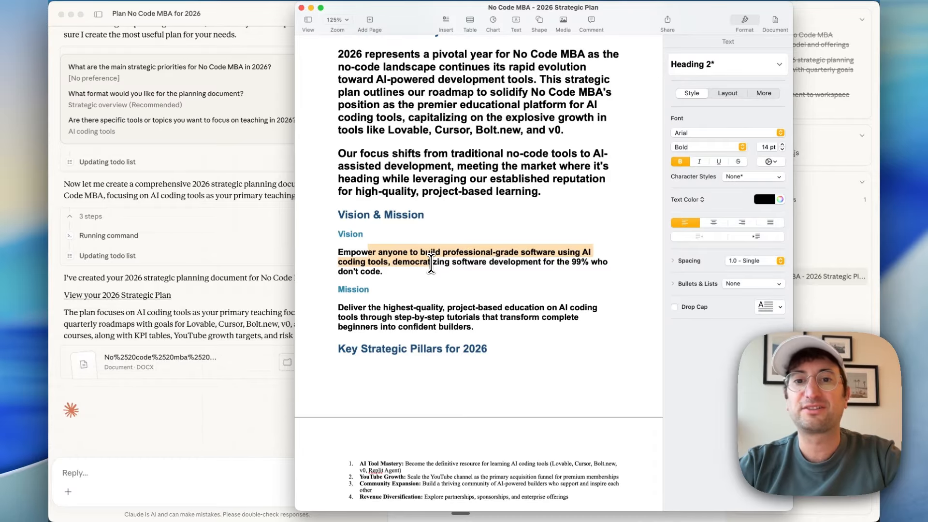
triple_click(431, 265)
scroll(429, 268, down, 5)
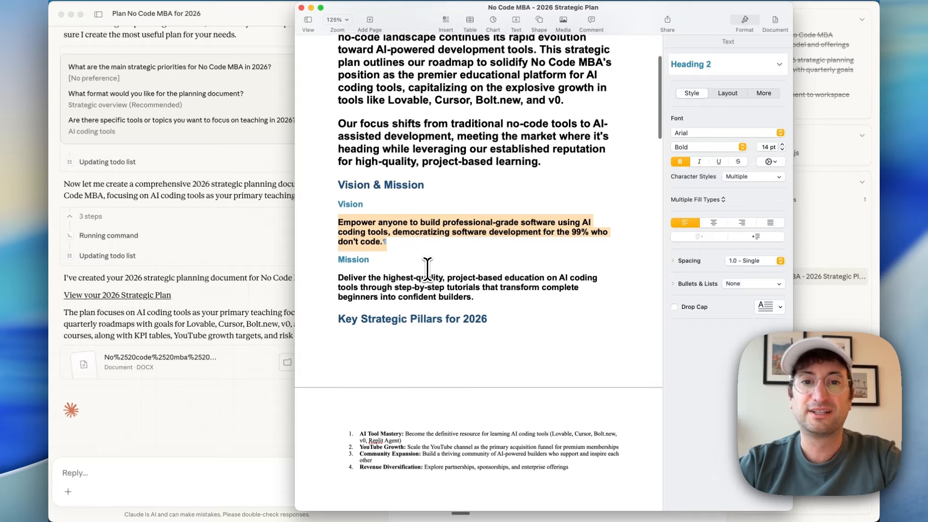
scroll(459, 184, down, 5)
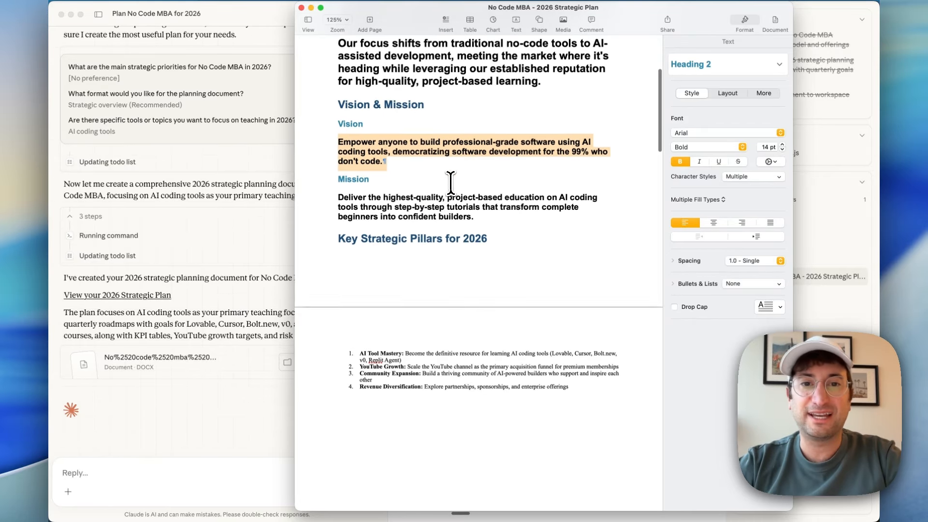
scroll(452, 193, down, 1)
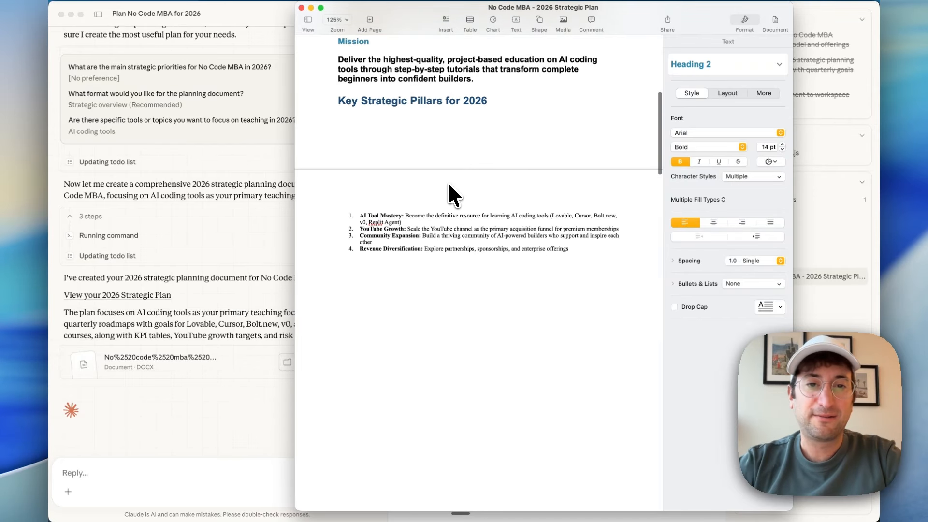
click(365, 219)
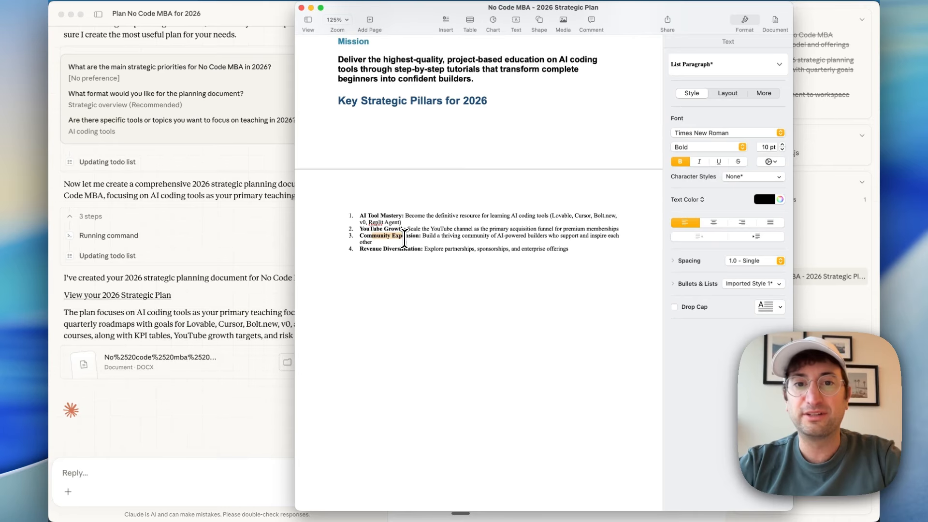
drag(375, 252, 401, 253)
- Examine the Q1 2026 section of the Quarterly Roadmap, highlighting its Course Development items line by line
scroll(401, 251, down, 15)
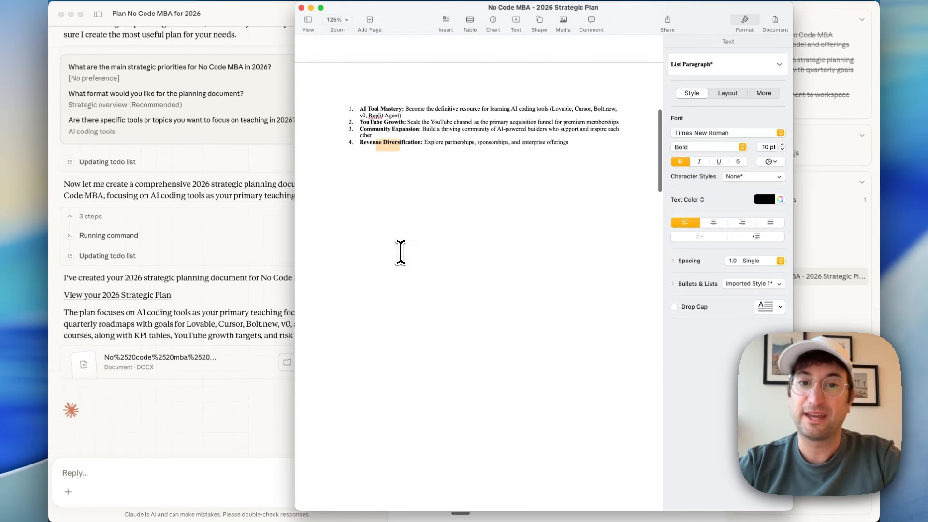
scroll(401, 251, down, 3)
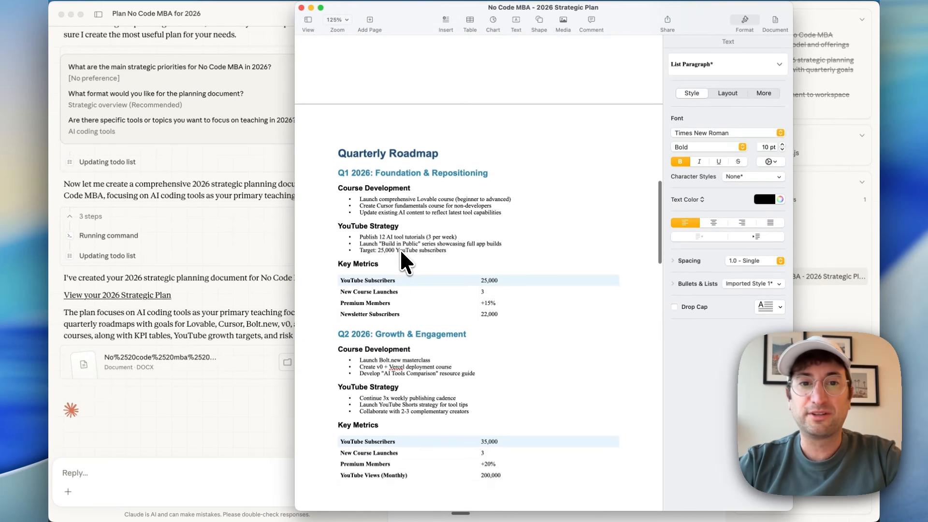
click(347, 141)
drag(347, 140, 449, 206)
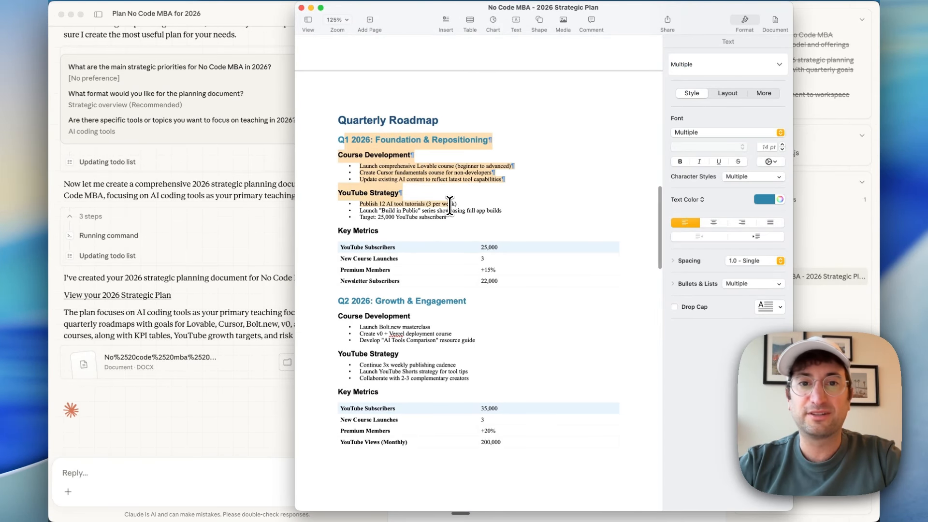
click(450, 207)
drag(376, 166, 473, 166)
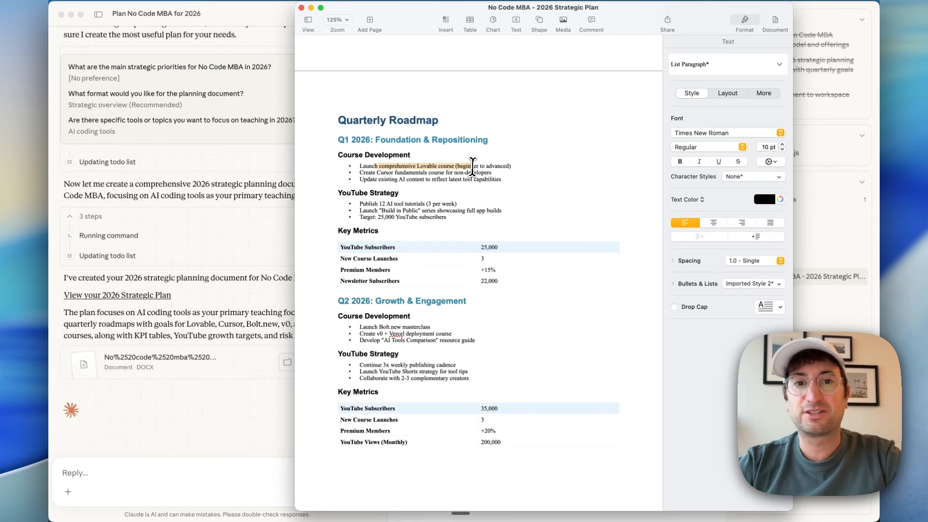
drag(367, 173, 485, 173)
drag(374, 179, 481, 180)
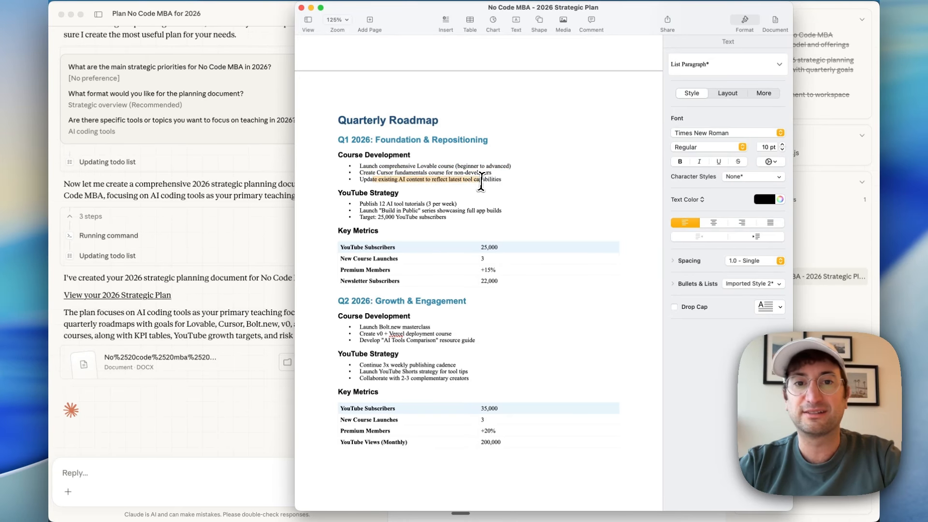
- Examine the Q1 2026 Course Development and YouTube Strategy items, including the subscriber target, and the first row of the Key Metrics table
drag(402, 166, 426, 172)
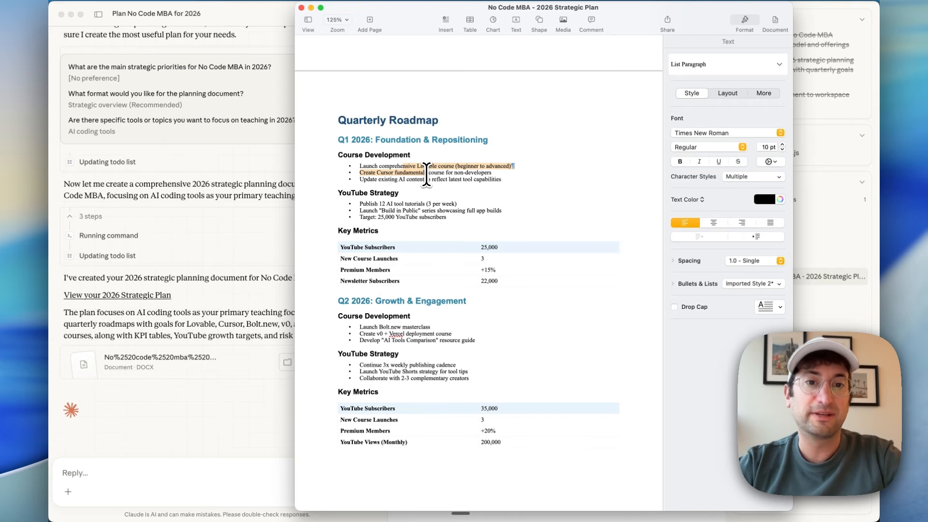
scroll(427, 175, down, 2)
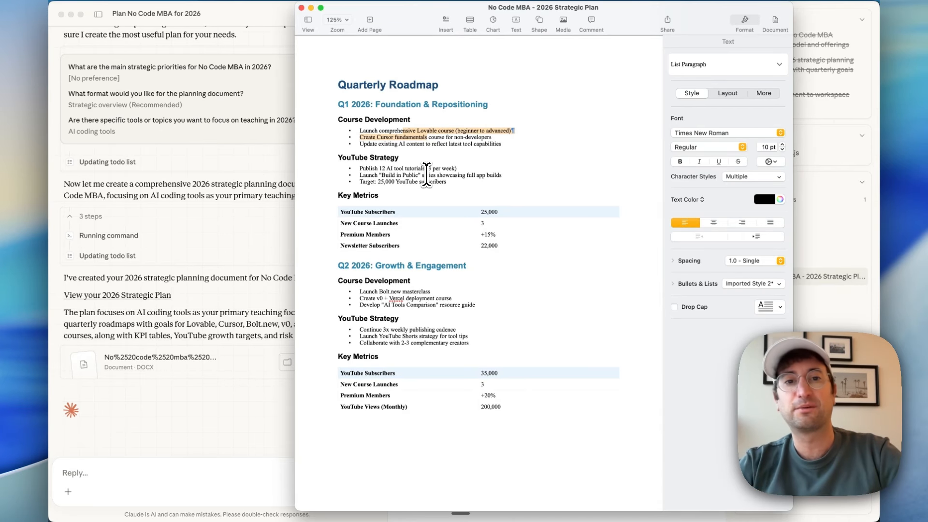
scroll(419, 181, down, 1)
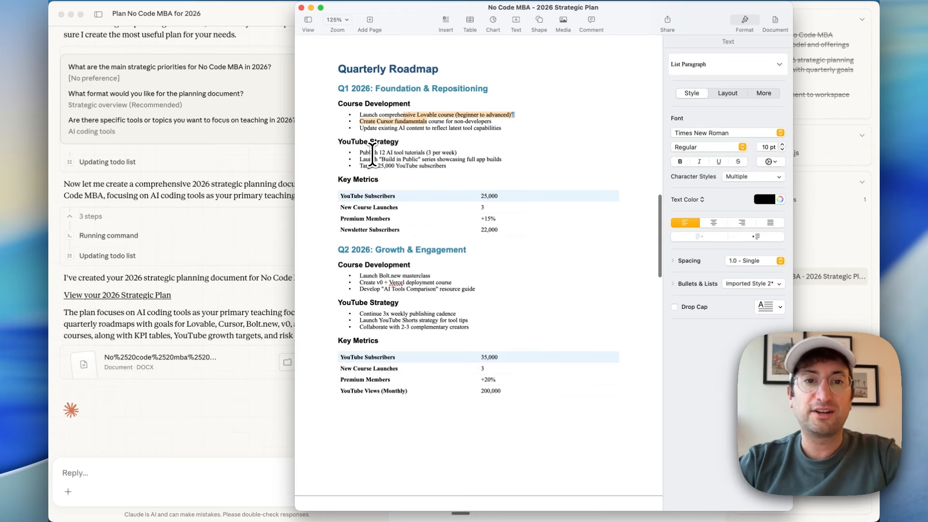
drag(373, 153, 468, 161)
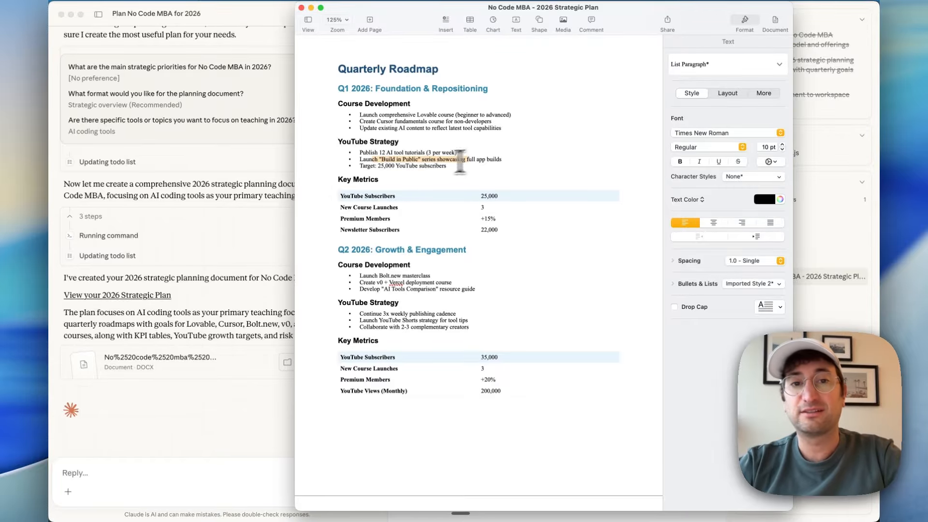
drag(359, 166, 424, 169)
scroll(428, 166, down, 2)
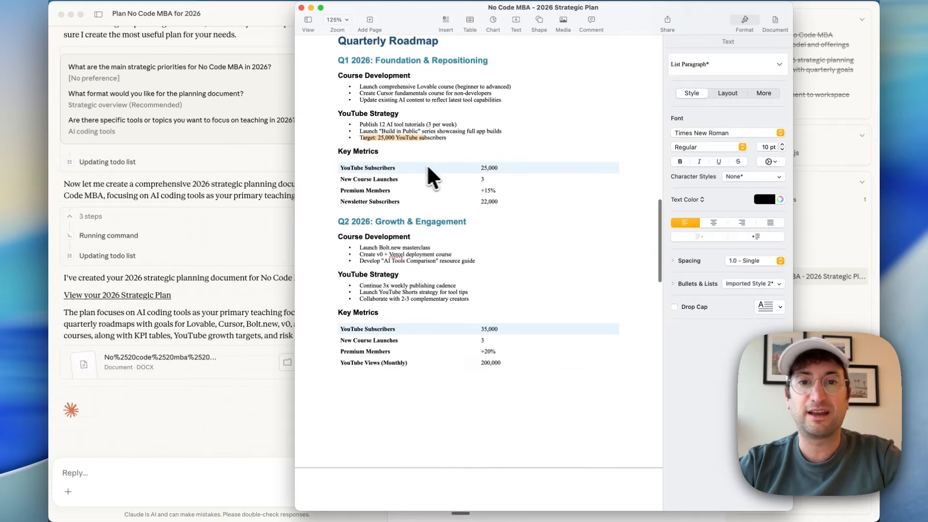
click(512, 166)
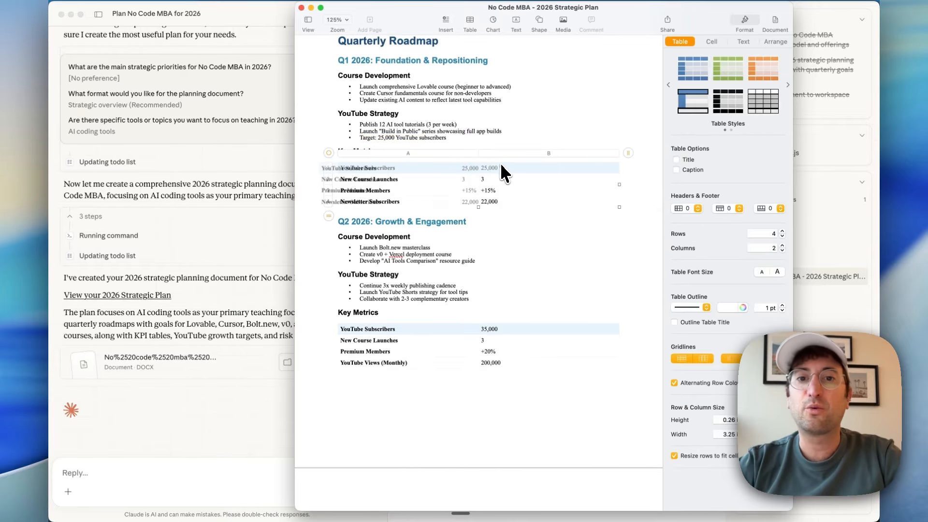
- Skim the rest of the plan, from the Q2 roadmap through the KPI targets to Risks & Mitigations and Success Criteria, and return to its beginning
scroll(429, 189, down, 10)
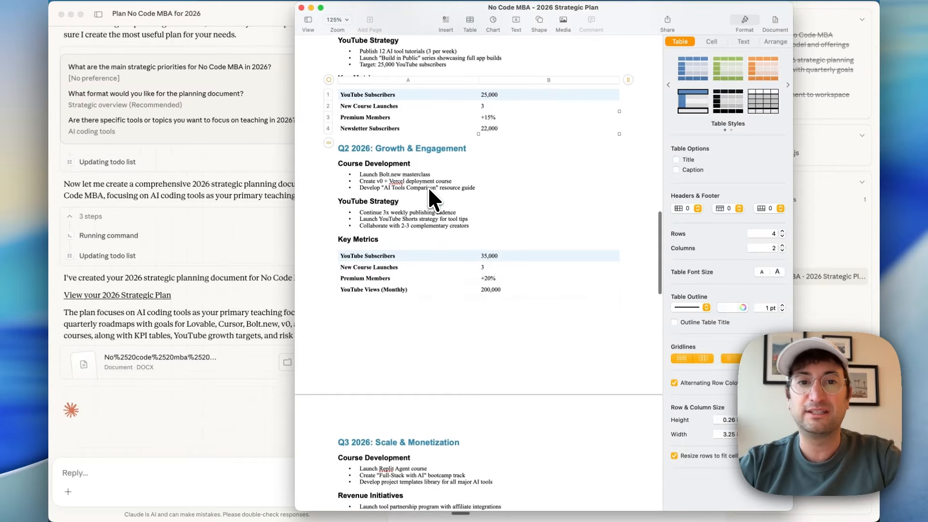
scroll(429, 191, down, 20)
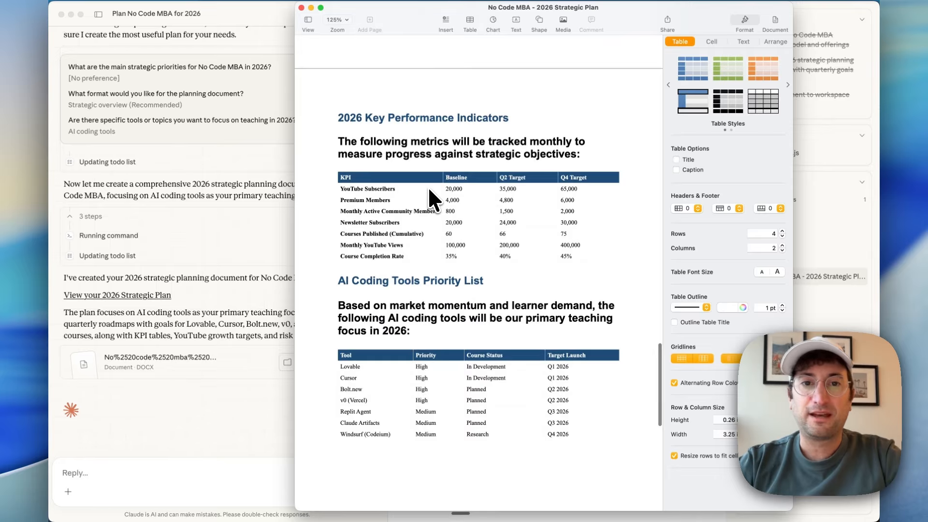
click(573, 186)
scroll(367, 190, down, 16)
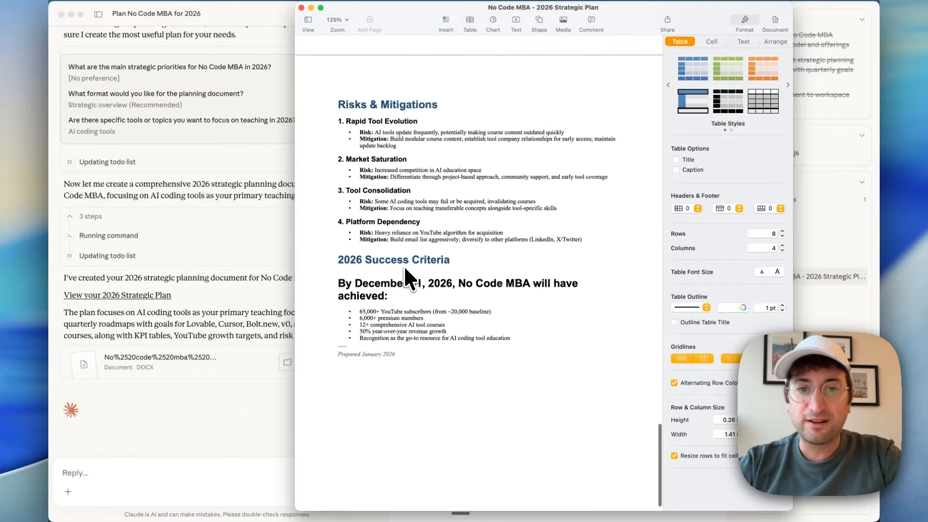
scroll(404, 267, up, 20)
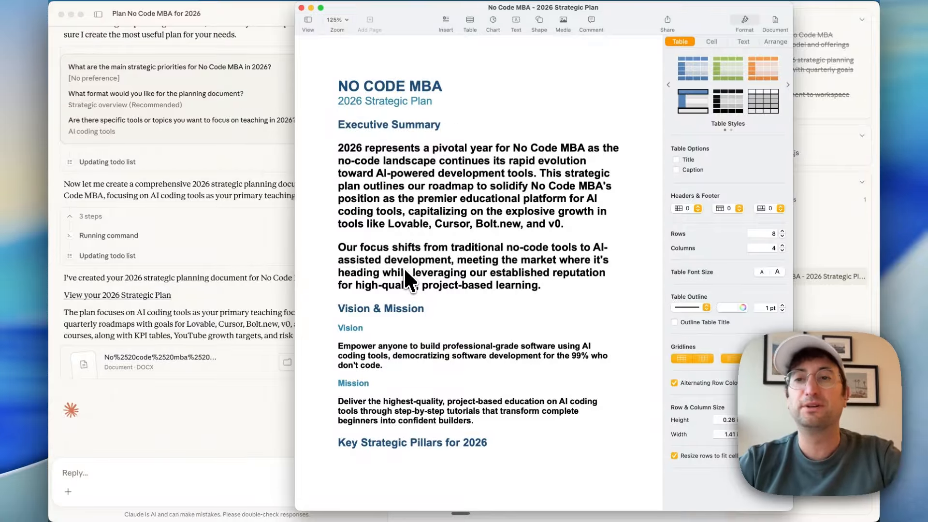
- Switch back to Claude, close the strategic plan's file preview, and locate the saved .docx inside the Planning folder in Finder
click(196, 194)
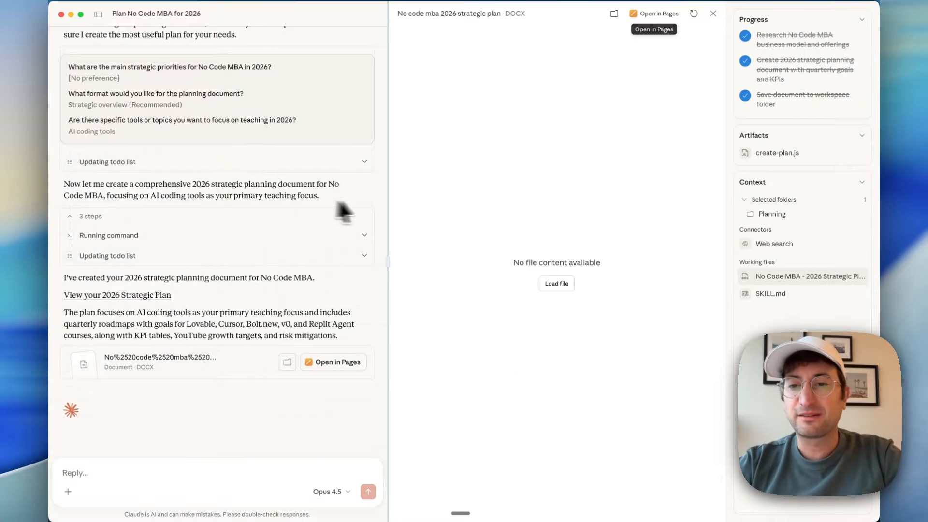
click(713, 15)
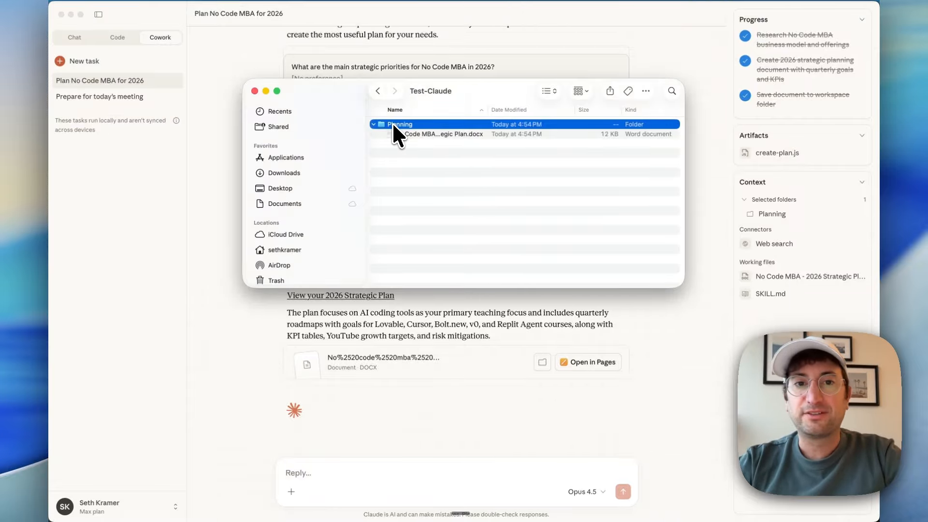
click(415, 134)
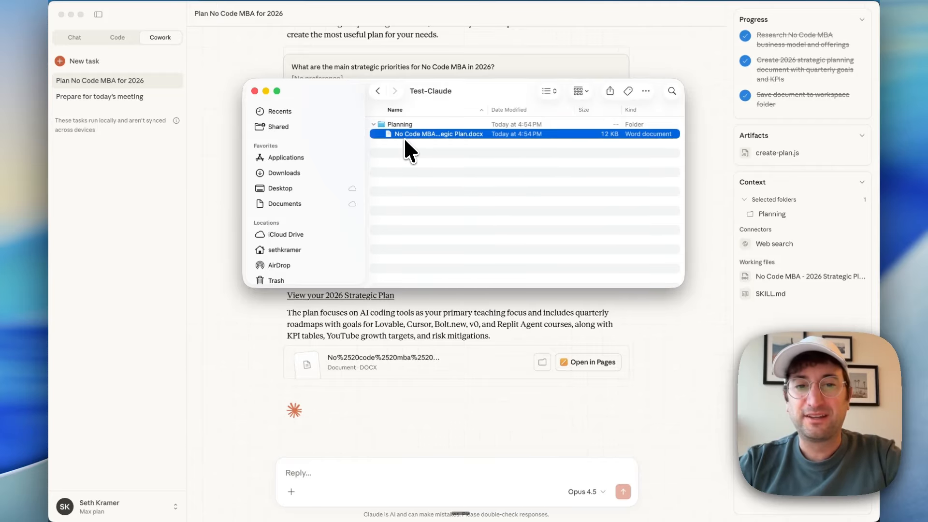
- Send Claude the follow-up "i see you saved it as a .docx. is this file good for you to reference or is .md better?"
click(375, 410)
click(328, 483)
text(i see)
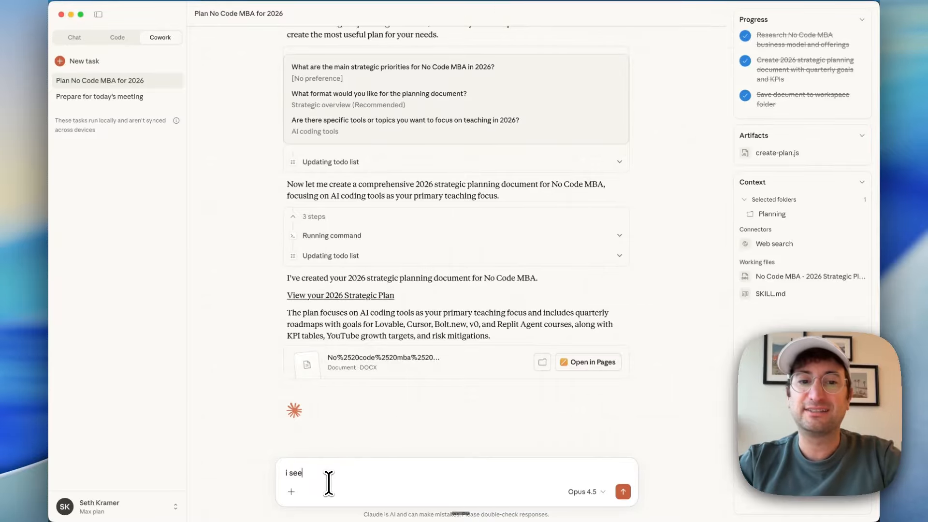
text( you saved it as a .doc)
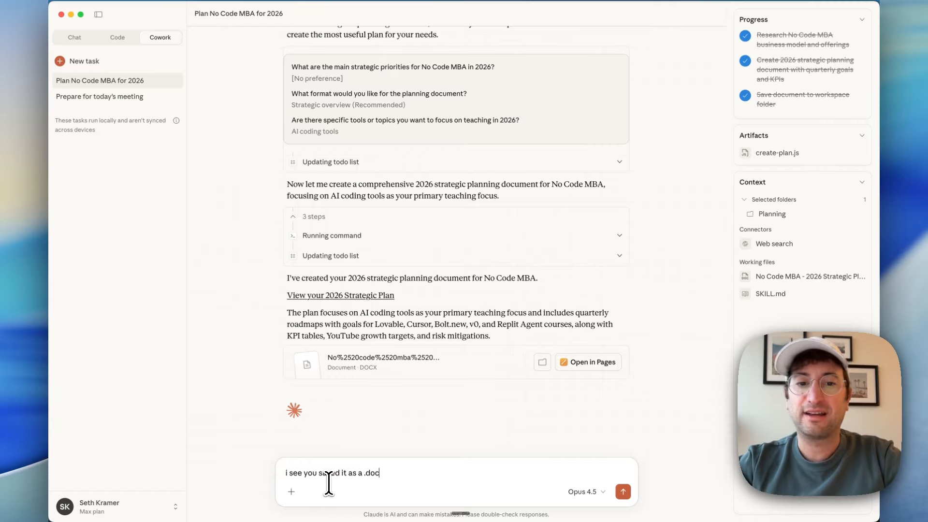
text(x. is this file g)
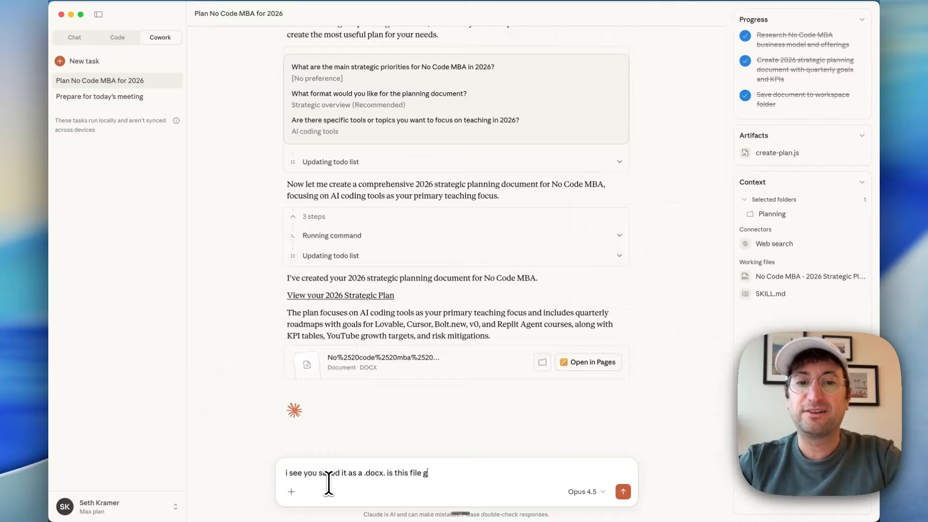
text(ood for you to reference or)
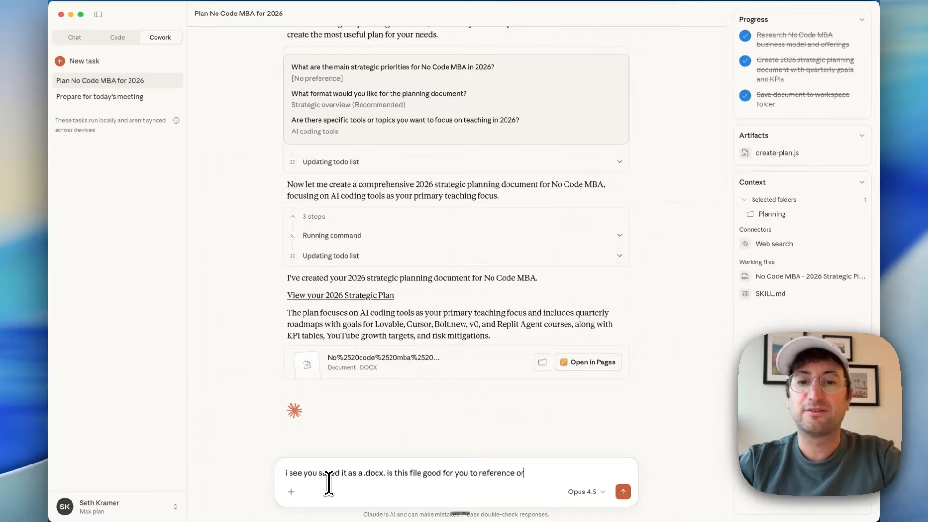
text( is .md better?)
key(Return)
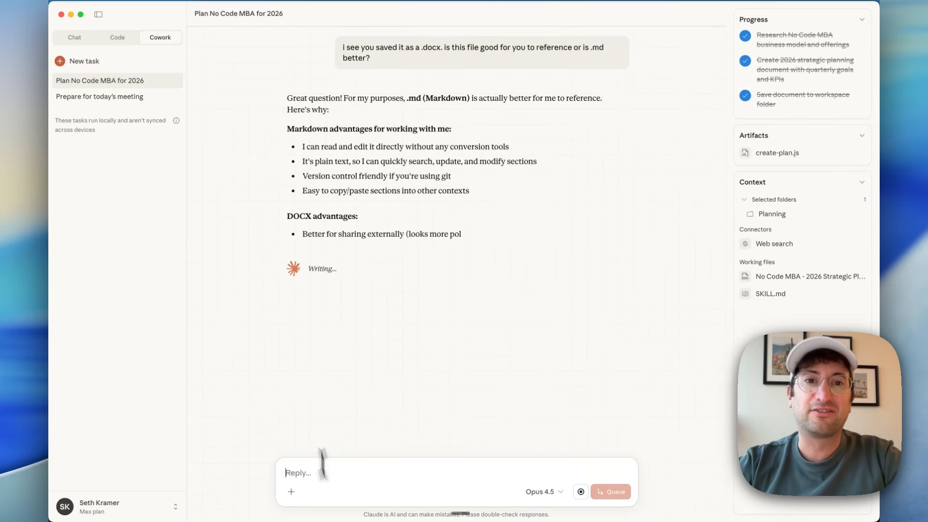
- Read Claude's comparison of Markdown and DOCX advantages and its recommendation for the working document
drag(407, 99, 450, 125)
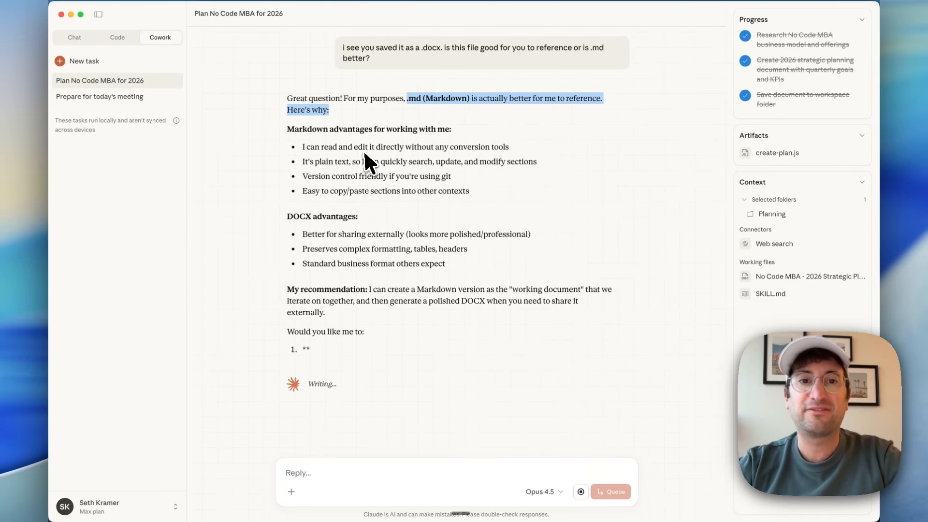
drag(364, 149, 381, 160)
click(383, 164)
click(381, 159)
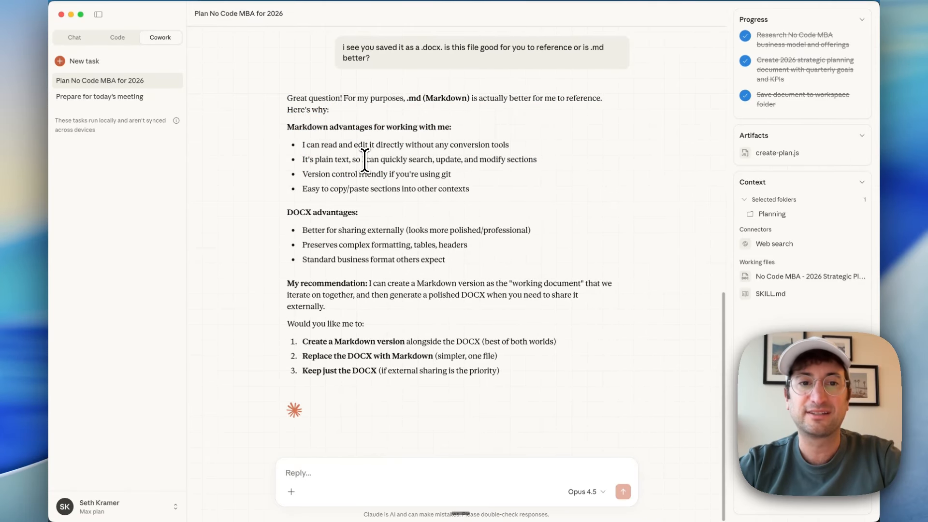
drag(352, 231, 404, 285)
click(397, 262)
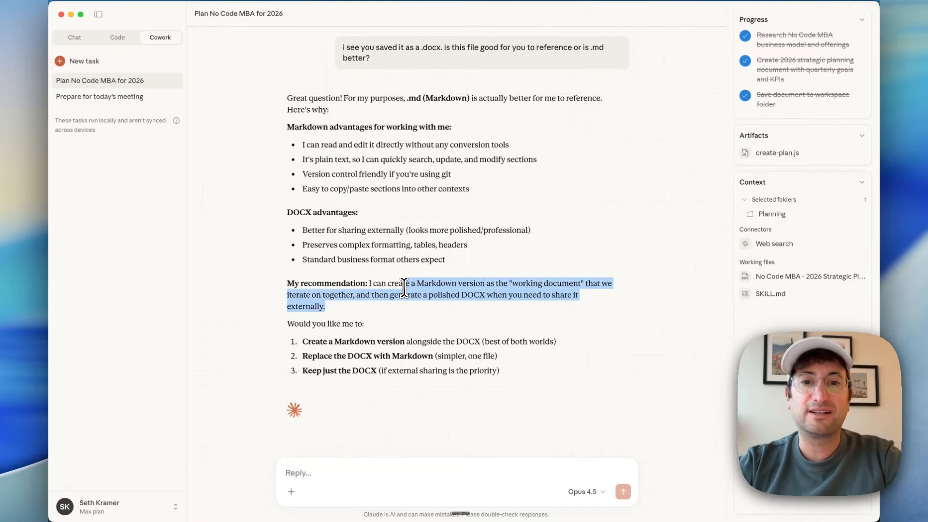
click(404, 286)
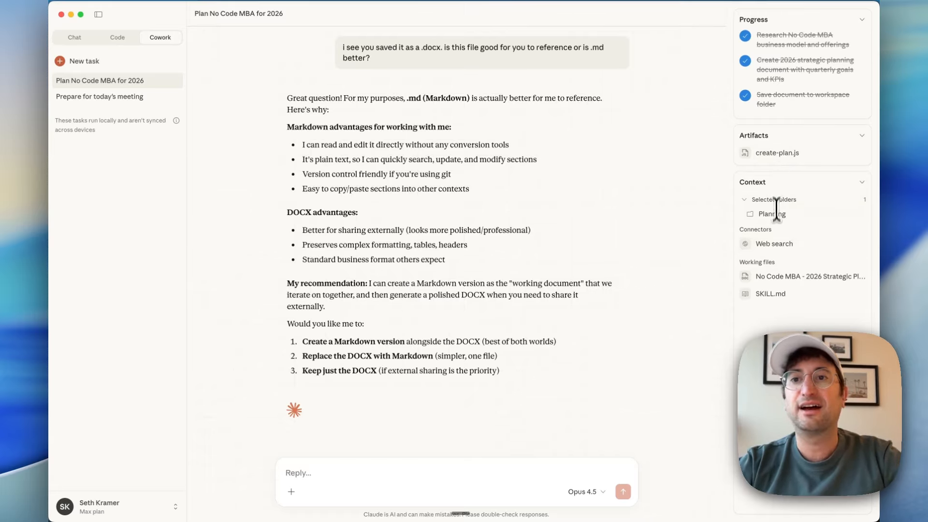
- Draft the personal preference "when createing documents, create .md files" in Claude's general settings and clear it without saving
click(90, 506)
click(95, 371)
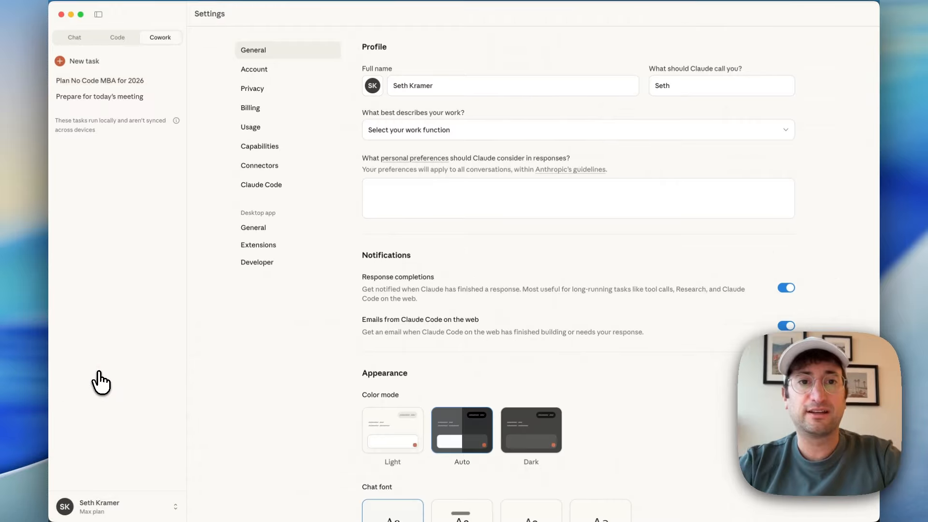
click(394, 192)
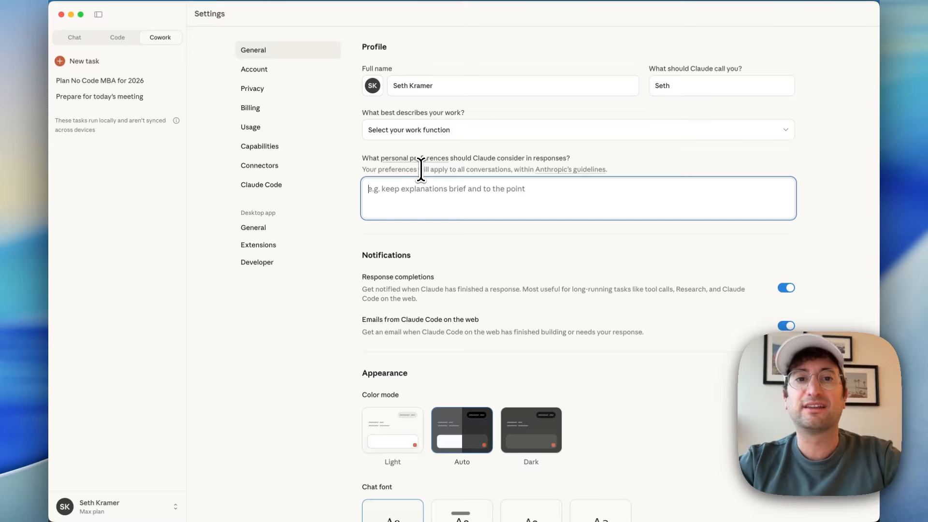
text(when createin)
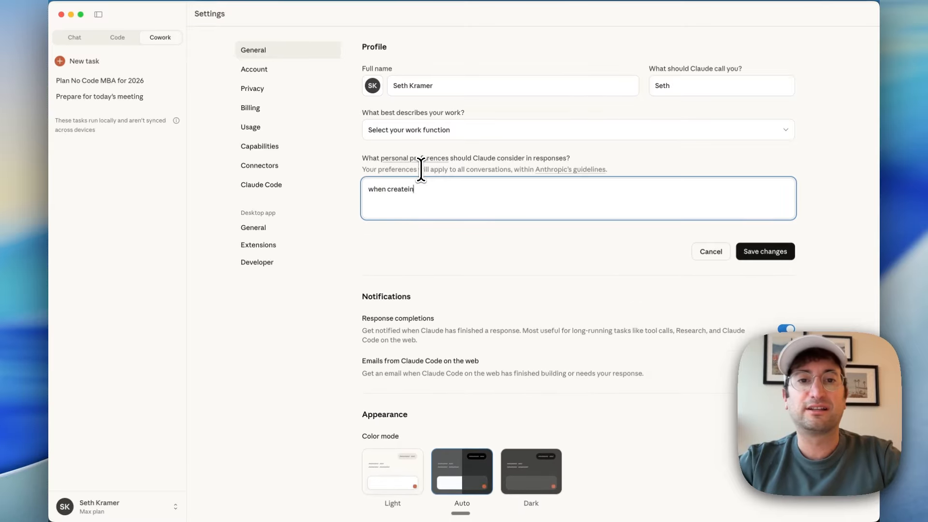
text(g documents, create)
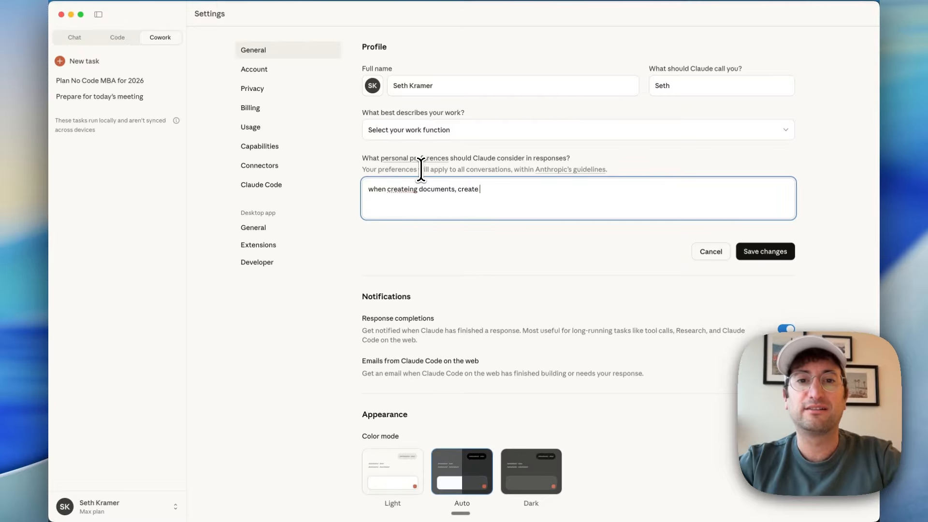
text( .md files)
key(super+a)
key(BackSpace)
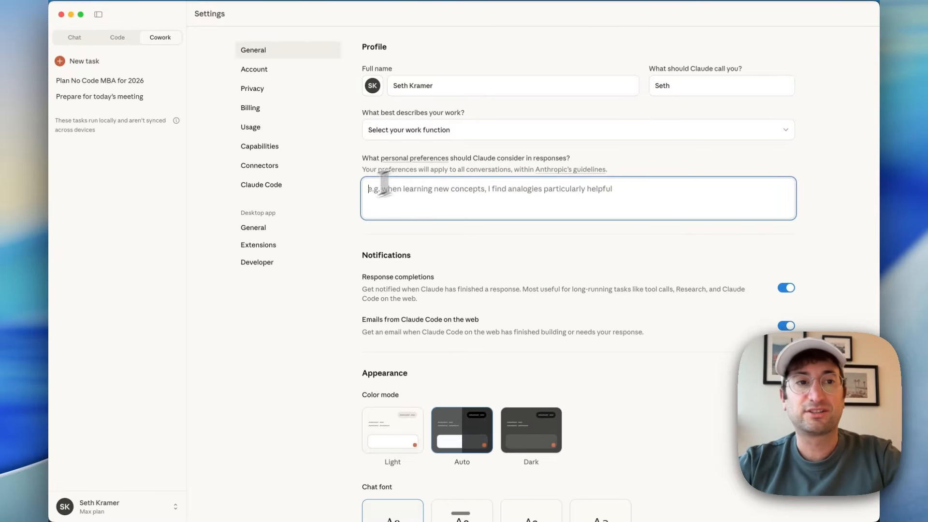
- Reopen the Plan No Code MBA for 2026 task and send the reply "great, let's replace it with docx."
click(129, 81)
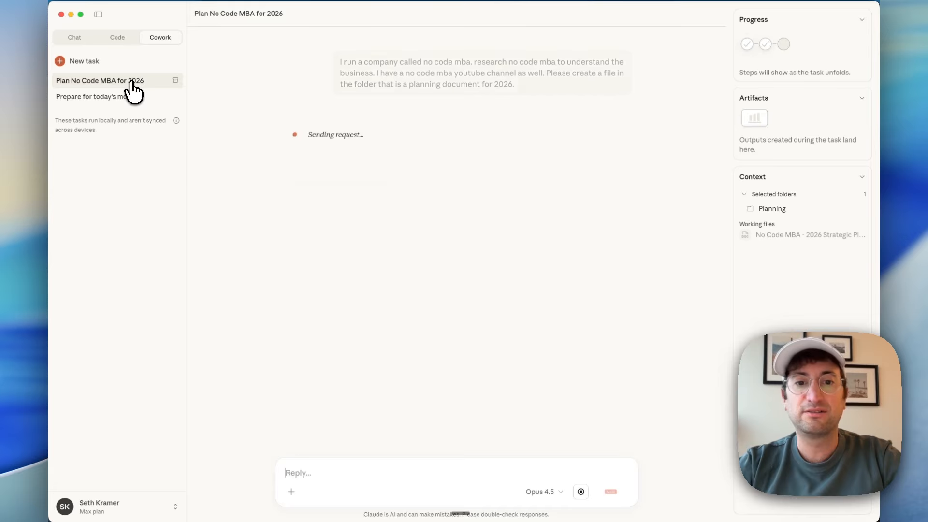
click(363, 471)
text(g)
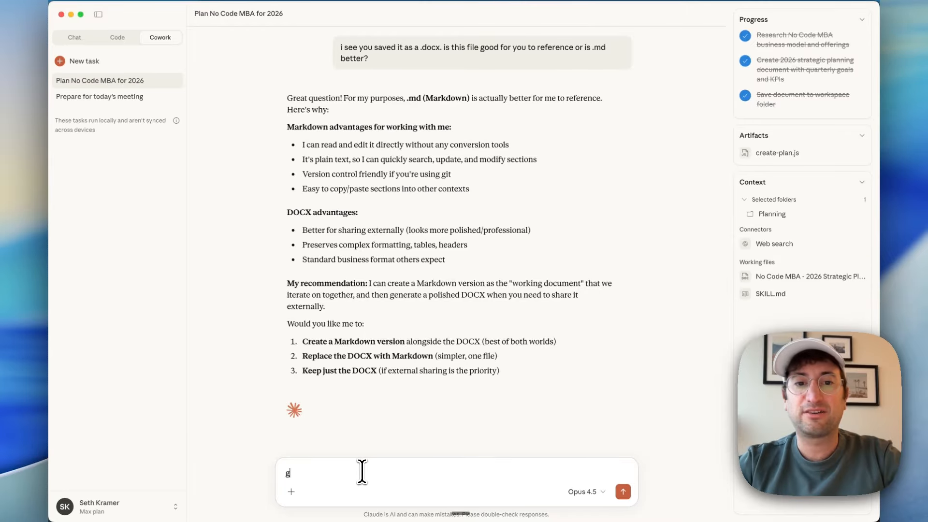
text(reat, let's replace it wi)
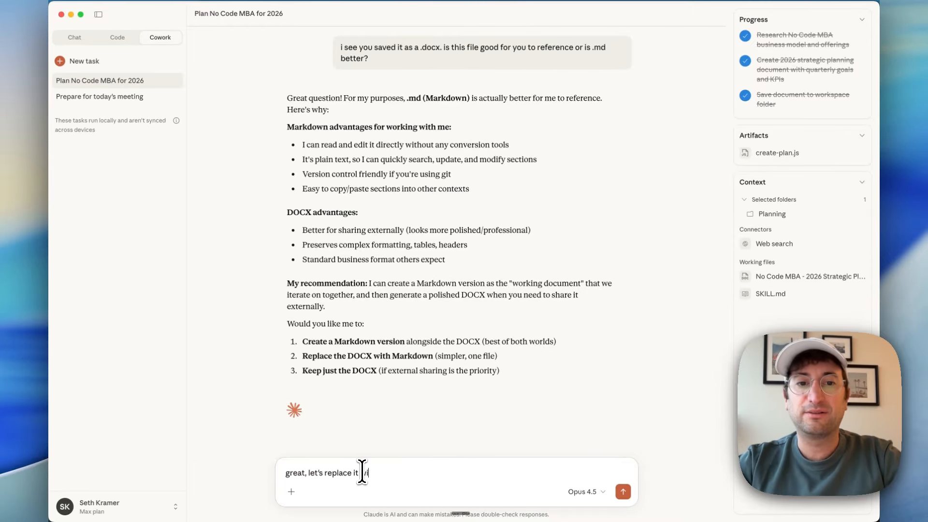
text(th doc)
text(x.)
key(Return)
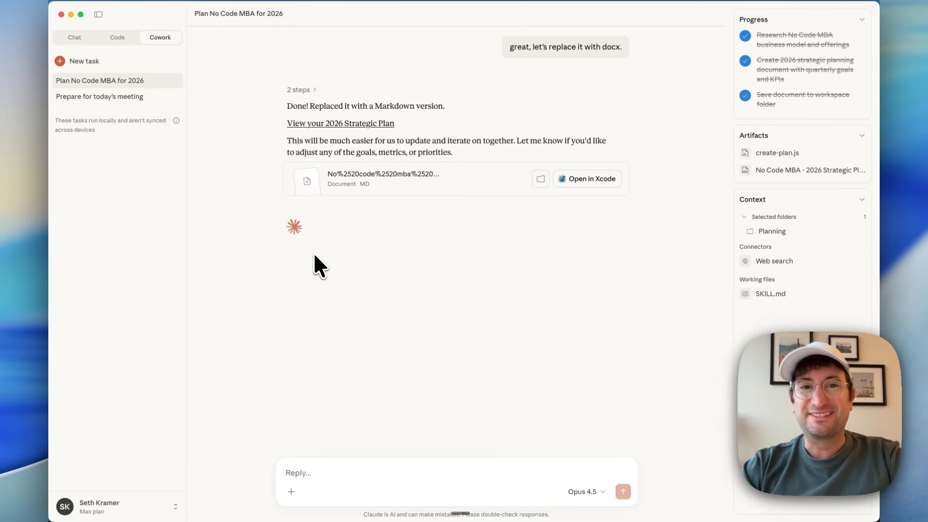
- Open the Markdown version of the 2026 Strategic Plan from Claude's reply and skim its roadmap, tool priorities and risks
drag(327, 106, 425, 106)
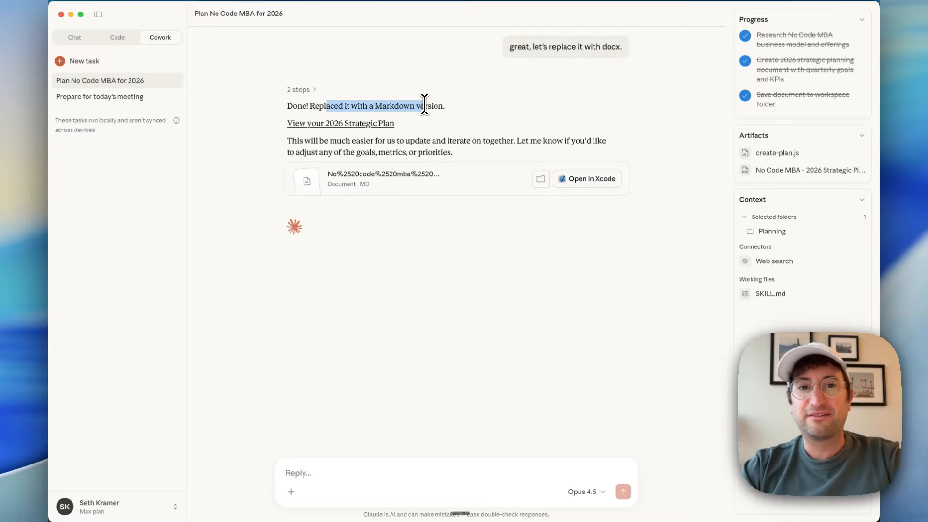
click(341, 123)
scroll(518, 118, up, 8)
scroll(518, 118, down, 2)
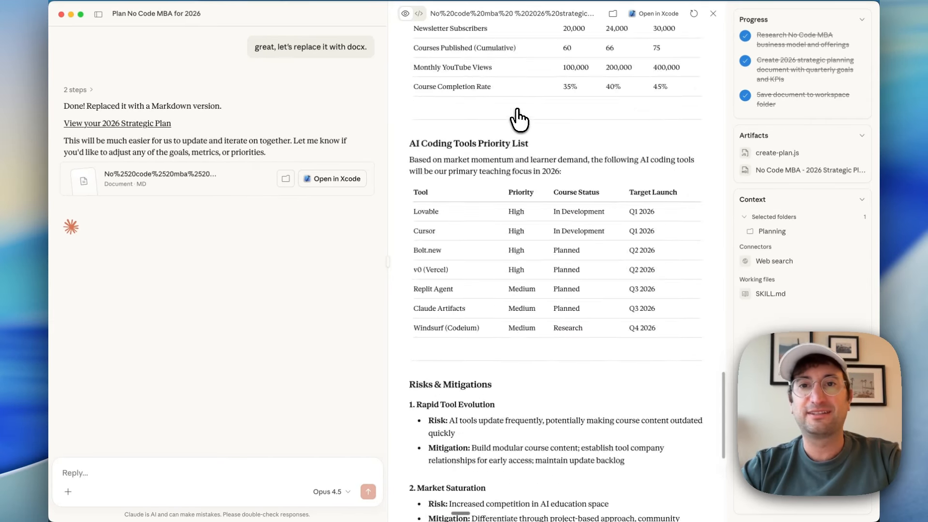
scroll(518, 118, up, 10)
scroll(518, 119, down, 6)
scroll(518, 118, down, 10)
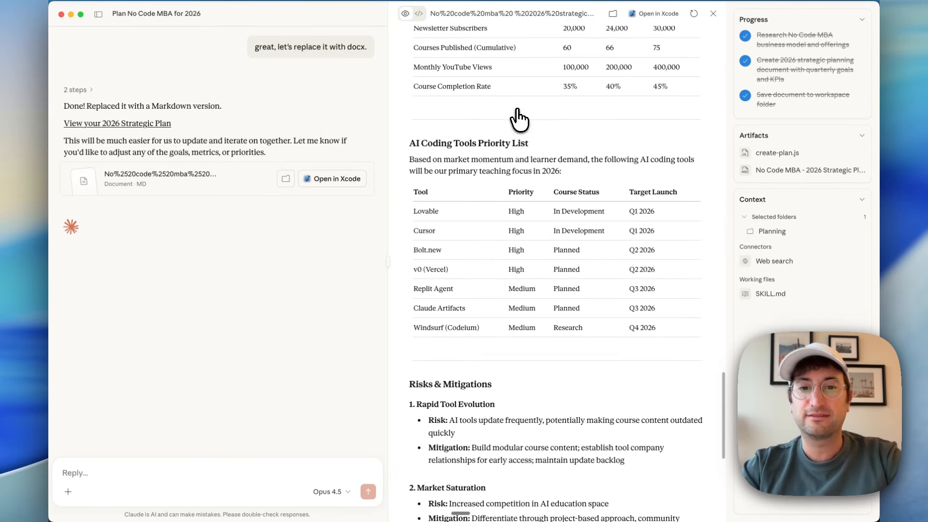
scroll(518, 118, up, 5)
scroll(516, 128, up, 15)
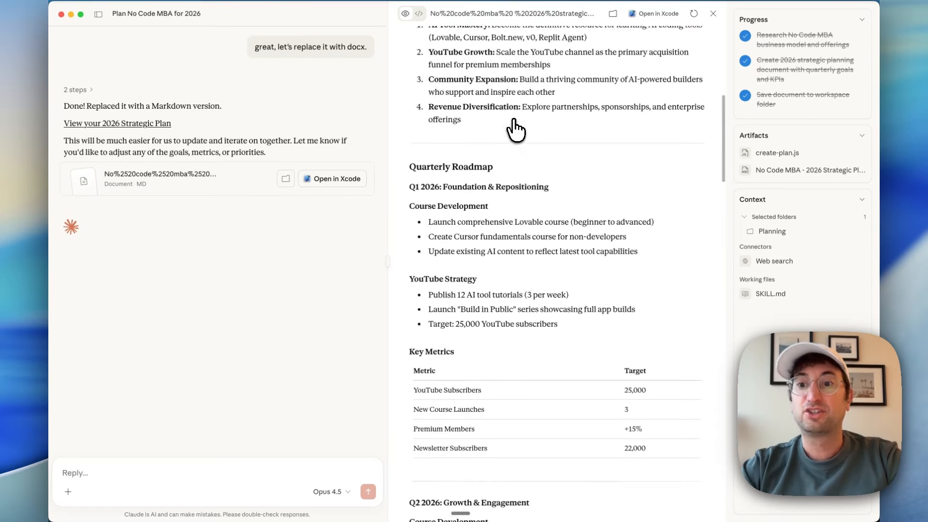
- Close the plan preview, check in Finder that the Planning folder holds the strategic plan's .md file, and close the Finder window
click(710, 15)
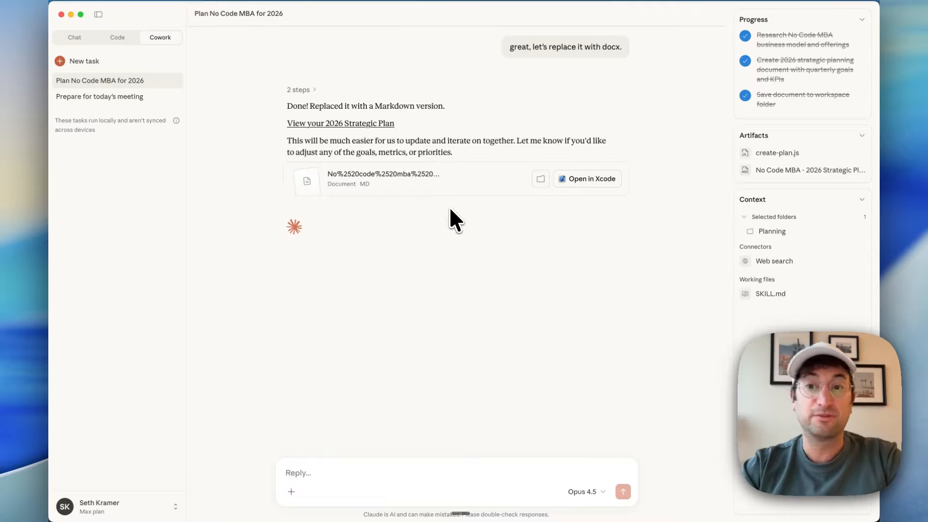
key(super+space)
text(finder)
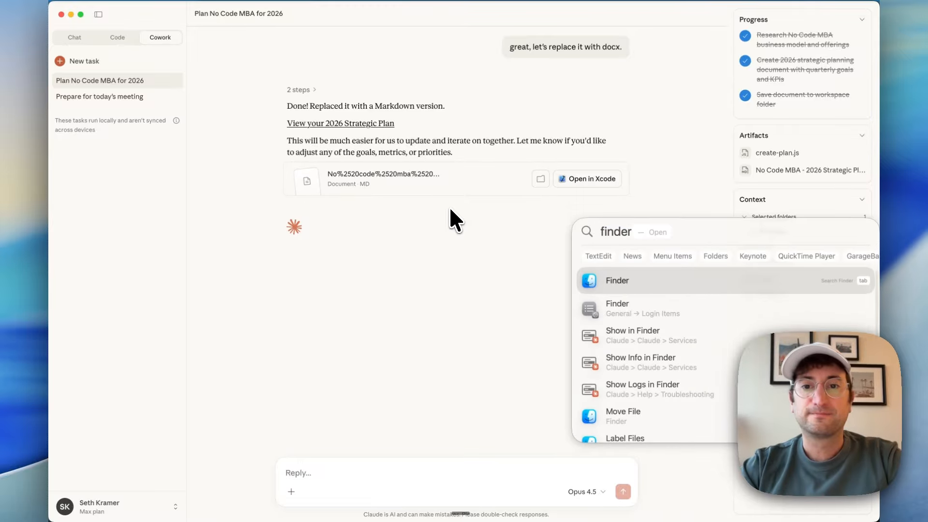
key(Return)
click(433, 133)
click(414, 124)
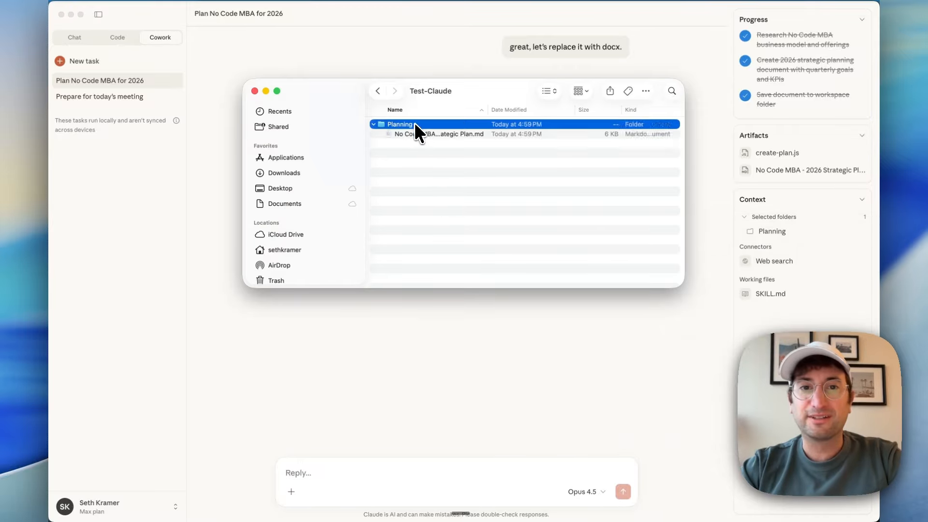
click(438, 133)
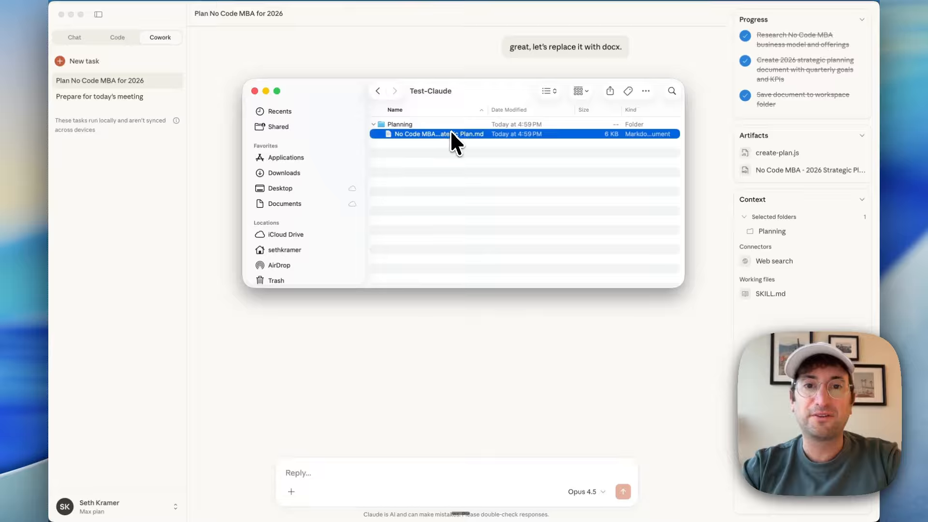
click(452, 134)
key(Escape)
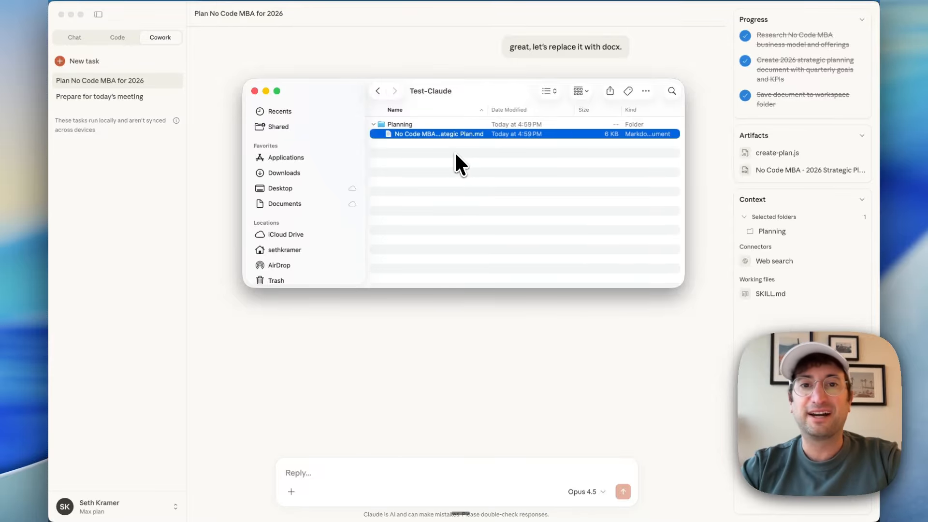
click(254, 91)
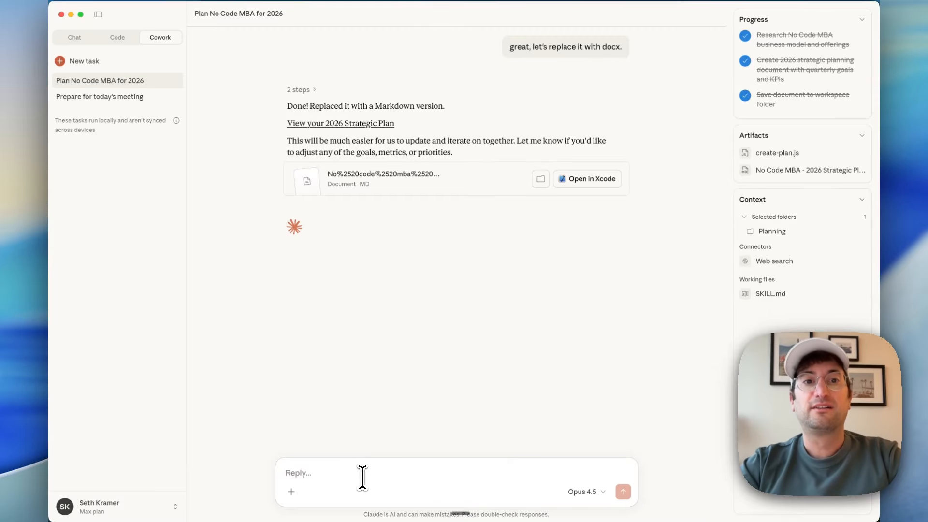
- Draft the reply "Great! Now i want to create a more detailed .md file for q1 only. Also, our youtube subs are 36k."
text(Great!)
key(shift+Return)
text(Now i)
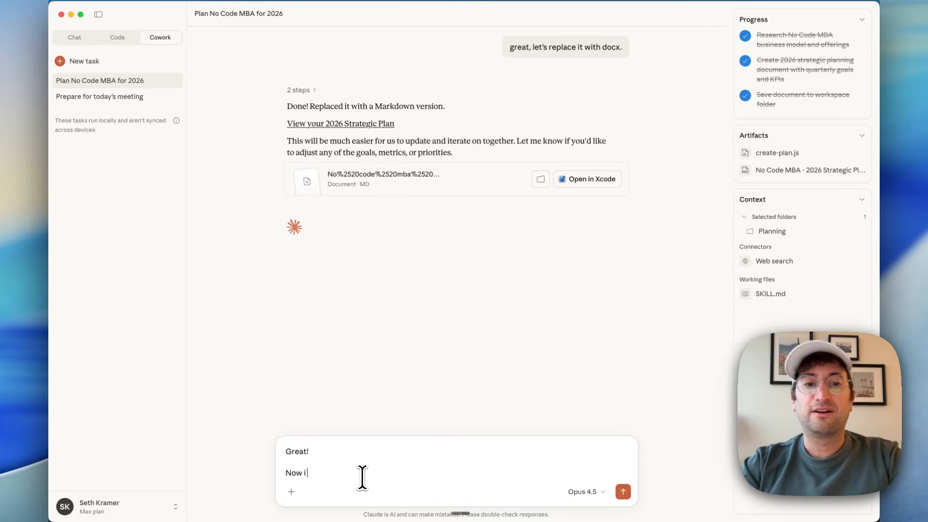
text( want to create a more d)
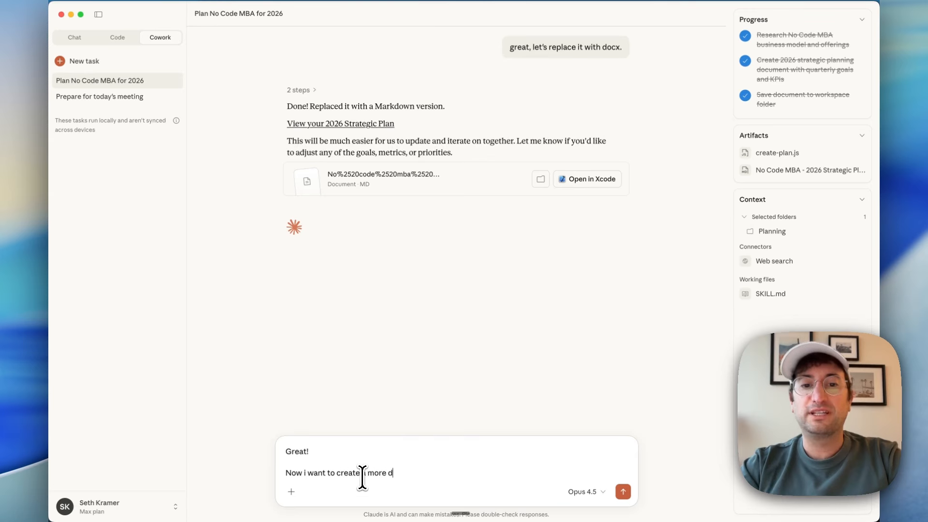
text(etailed .)
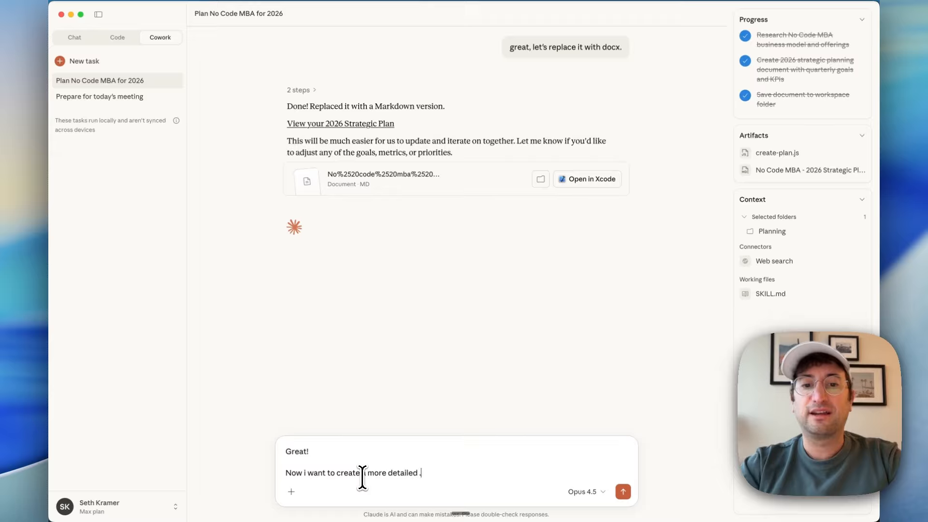
text(md file for)
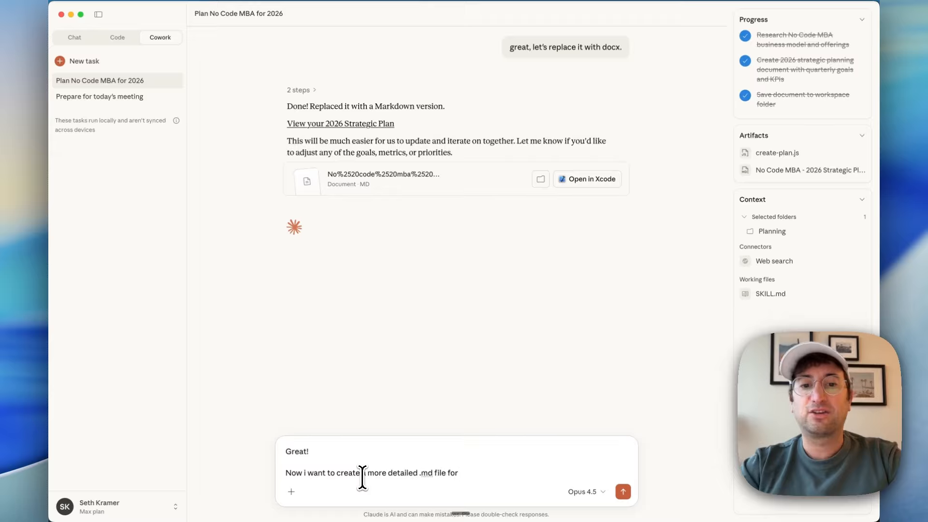
text( q1 only. Also,)
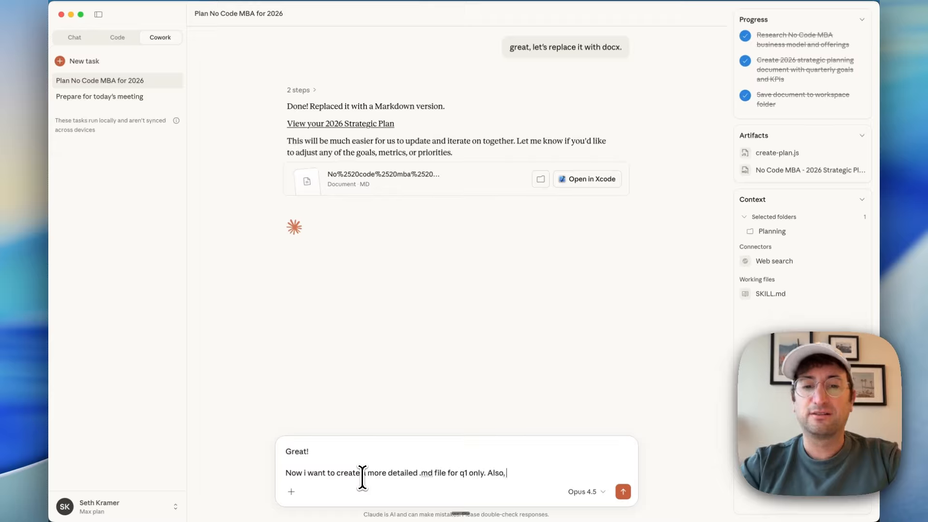
text( our youtube subs a)
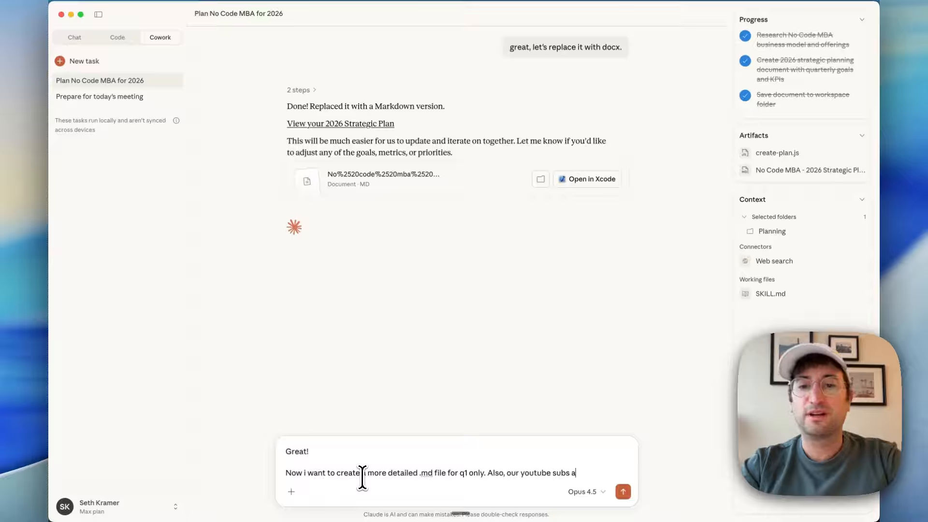
text(re 36k.)
- Add the paragraph "Let's focus on how I can grow the business. do more research if needed" and send the reply
key(shift+Return)
key(shift+Return)
text(Let's focus)
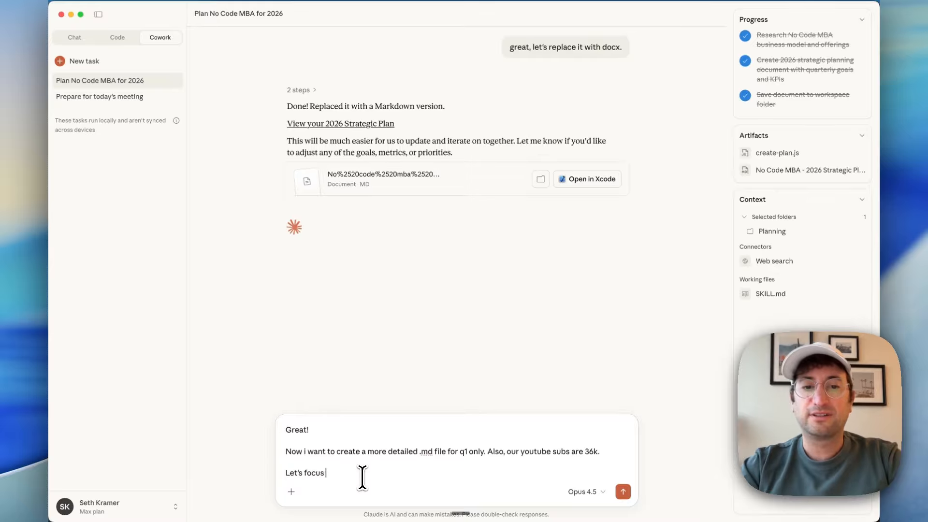
text( on how I can gr)
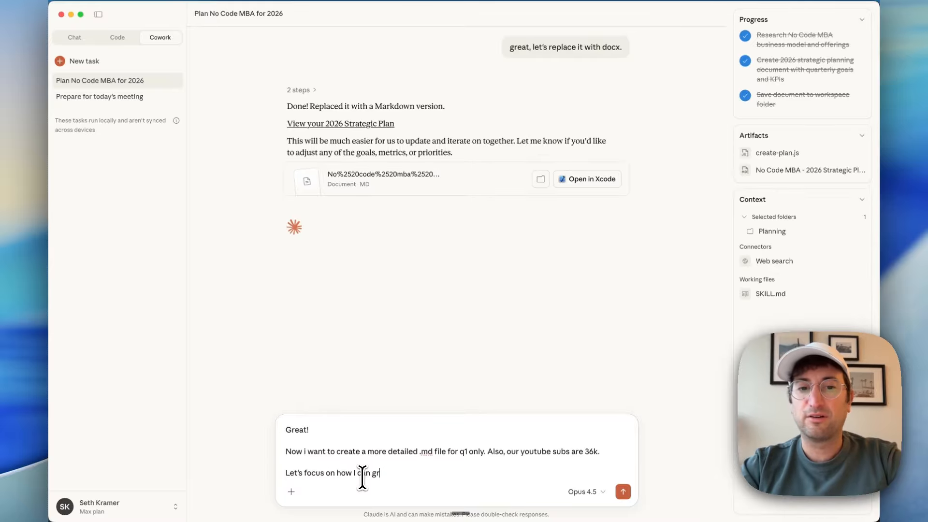
text(ow the business. do more res)
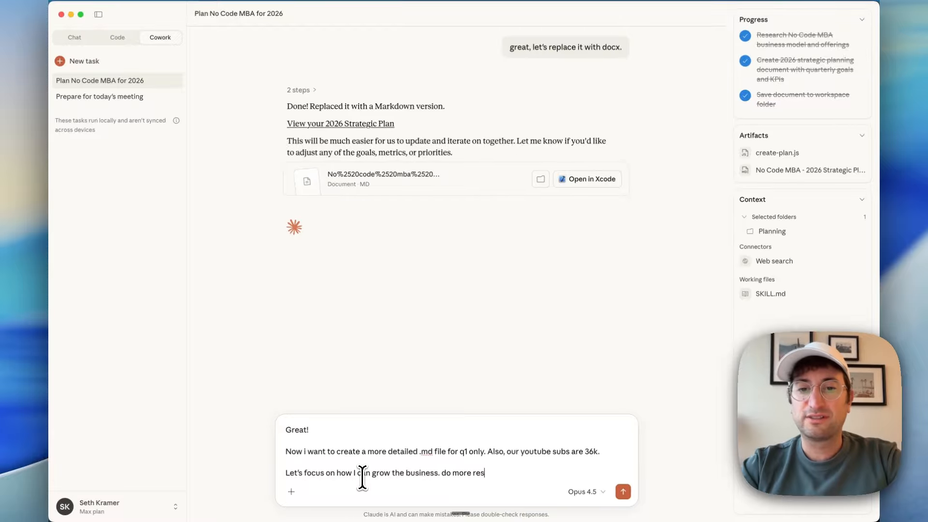
text(earch if needed)
key(Return)
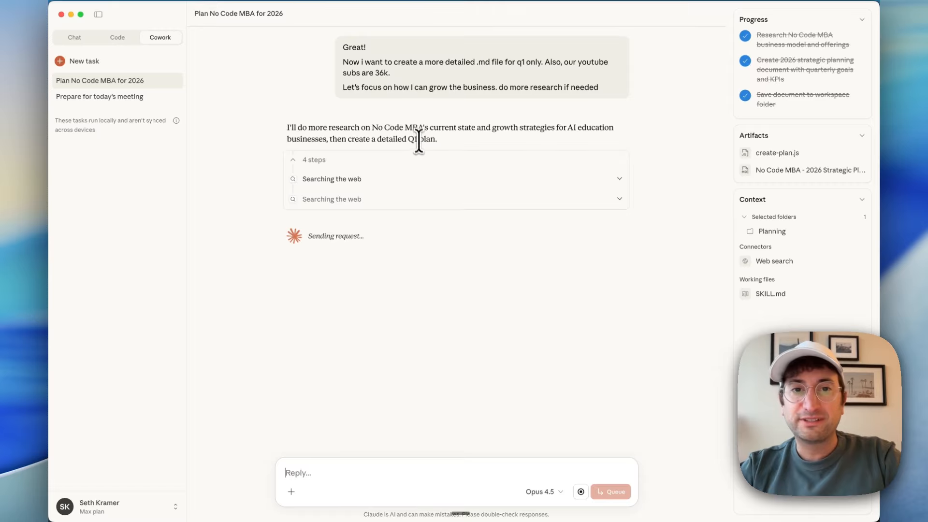
- Examine the queries and responses of Claude's two web searches, on YouTube channel growth and on course creator revenue streams
click(387, 178)
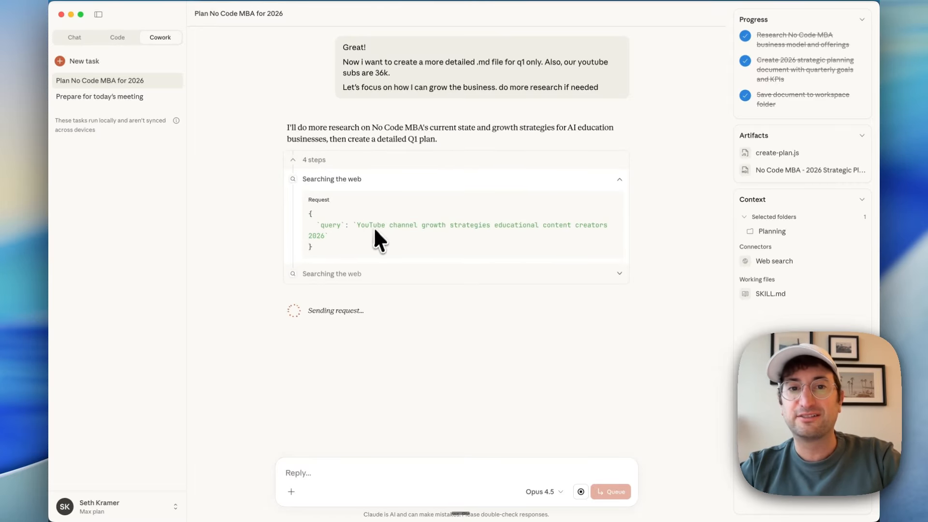
drag(365, 228, 465, 225)
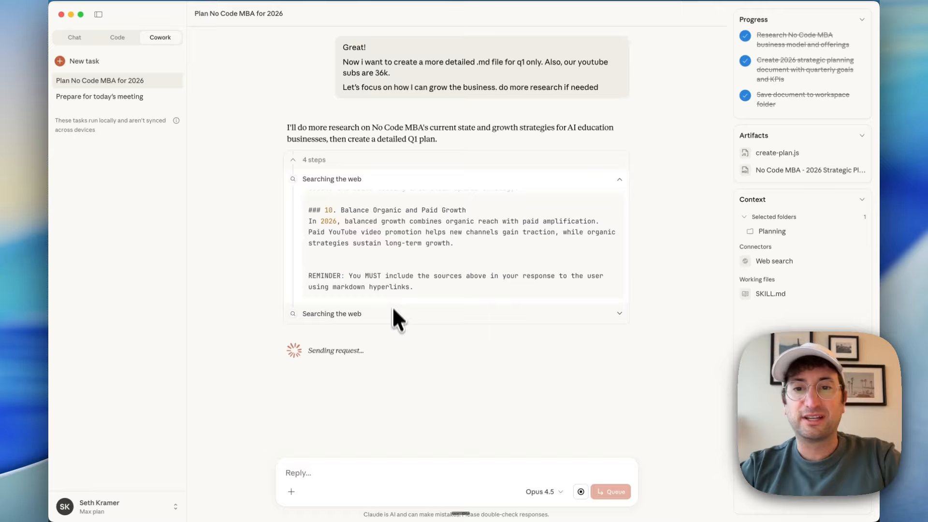
click(618, 311)
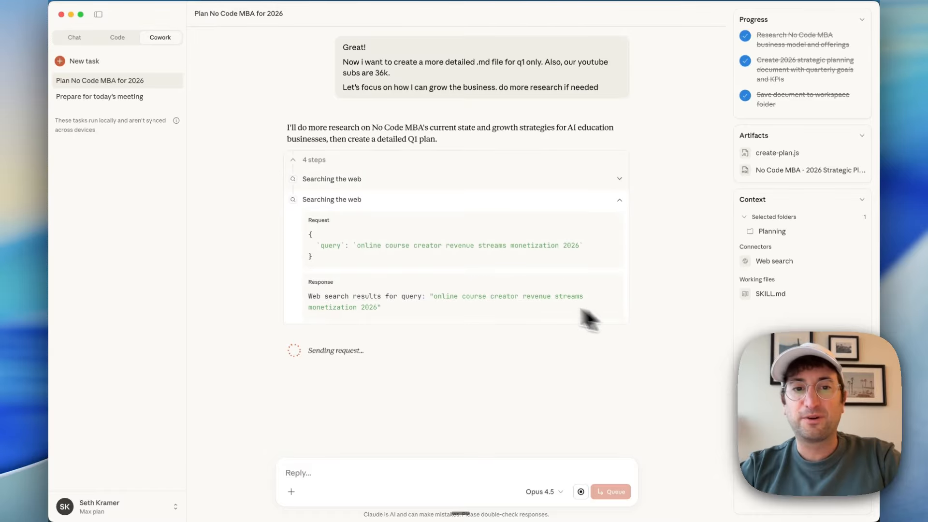
drag(367, 245, 491, 245)
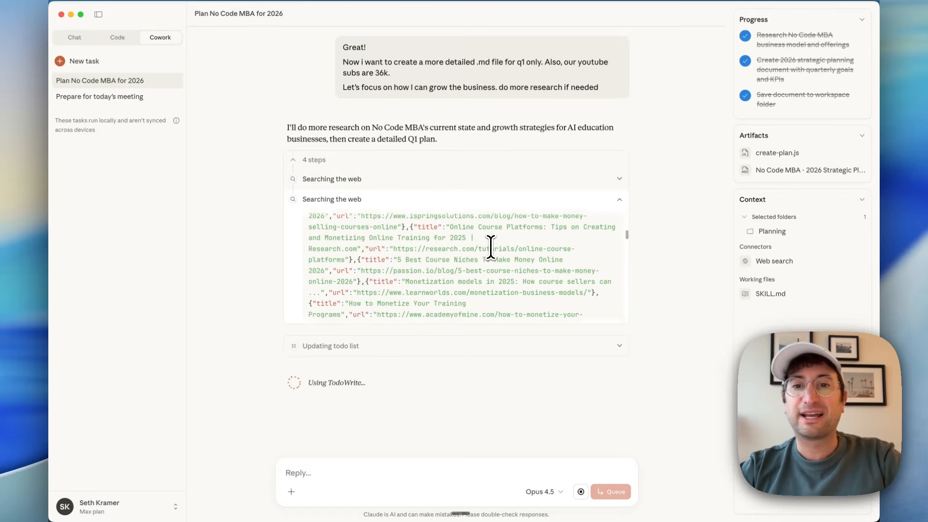
scroll(490, 244, up, 10)
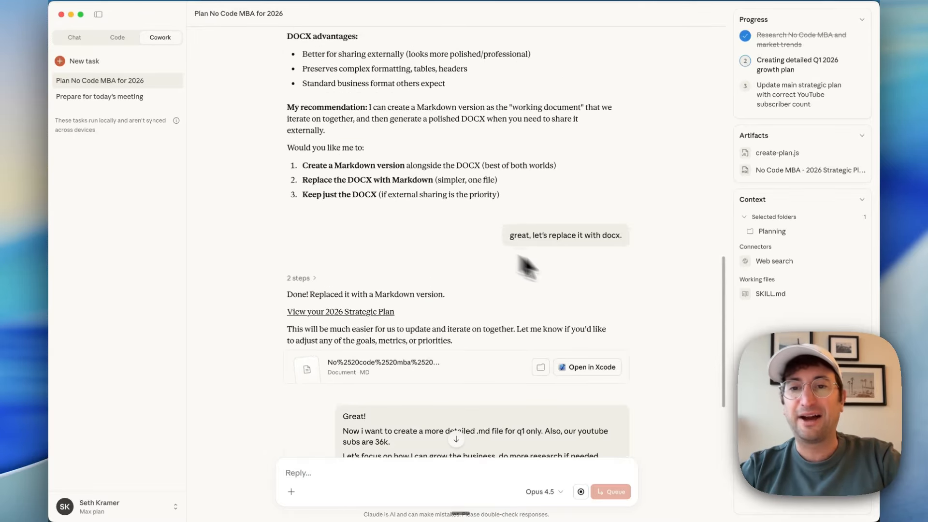
scroll(645, 304, down, 6)
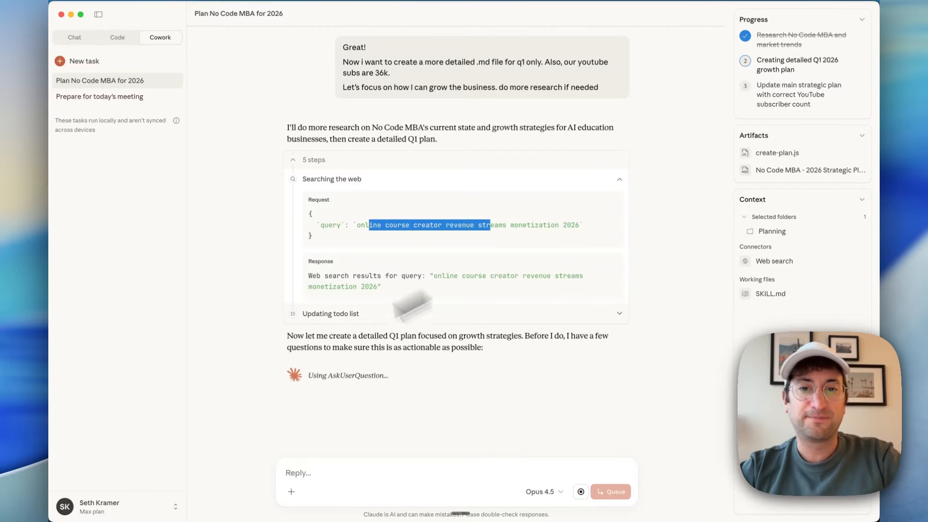
- Answer Claude's planning questions with Prefer not to share, Small team (1-2 helpers) and Converting viewers to paid, and submit them
drag(353, 335, 420, 347)
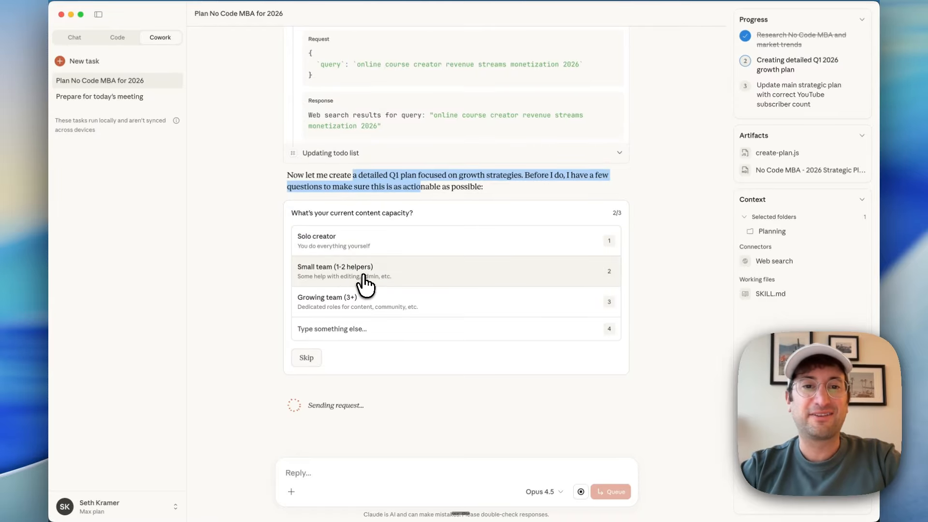
click(399, 280)
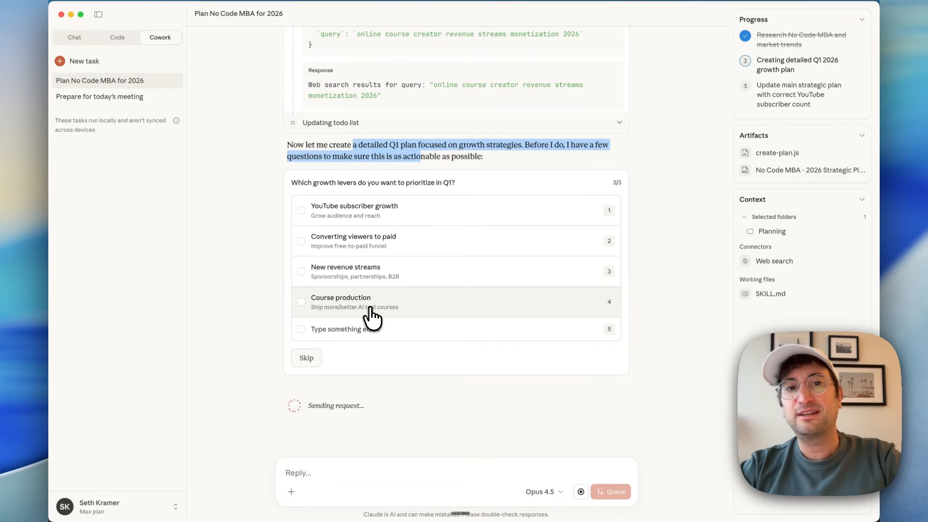
click(378, 244)
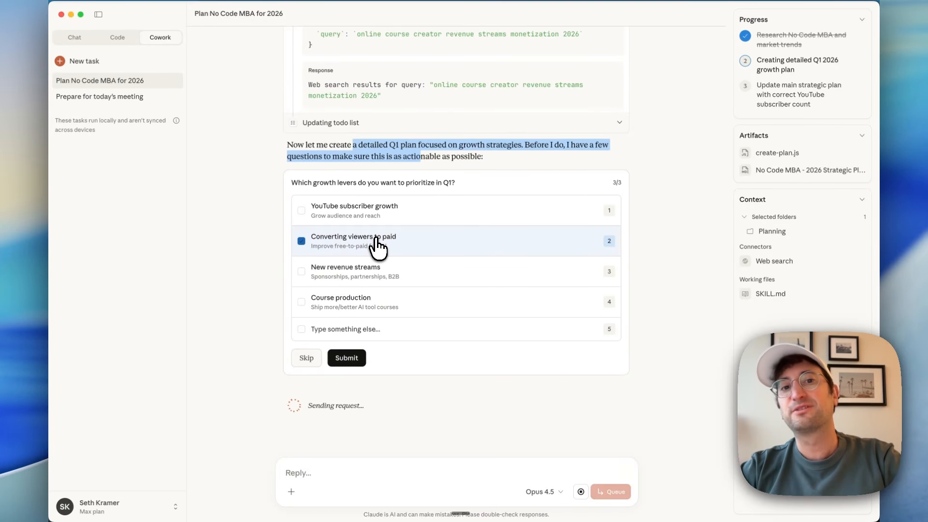
click(358, 362)
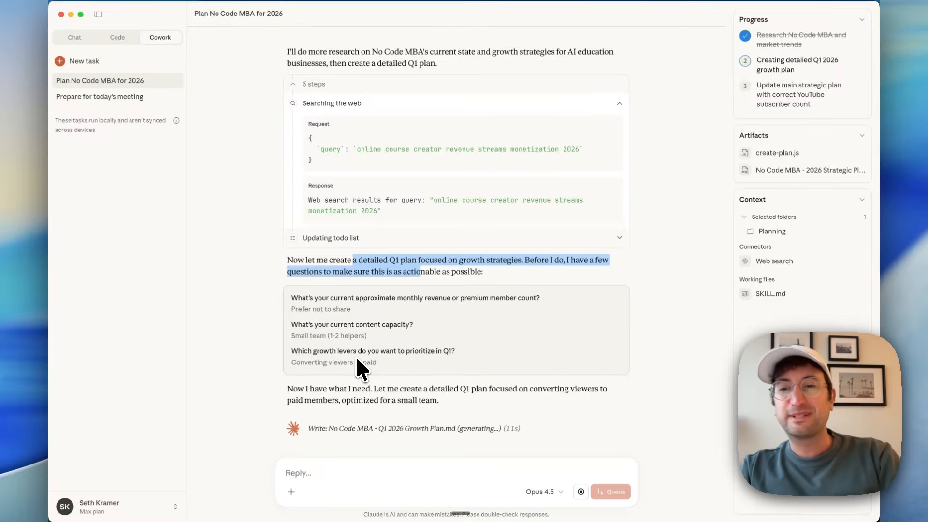
- Read Claude's stated focus for the Q1 plan and follow the generation of the Q1 2026 Growth Plan.md file
scroll(634, 256, down, 1)
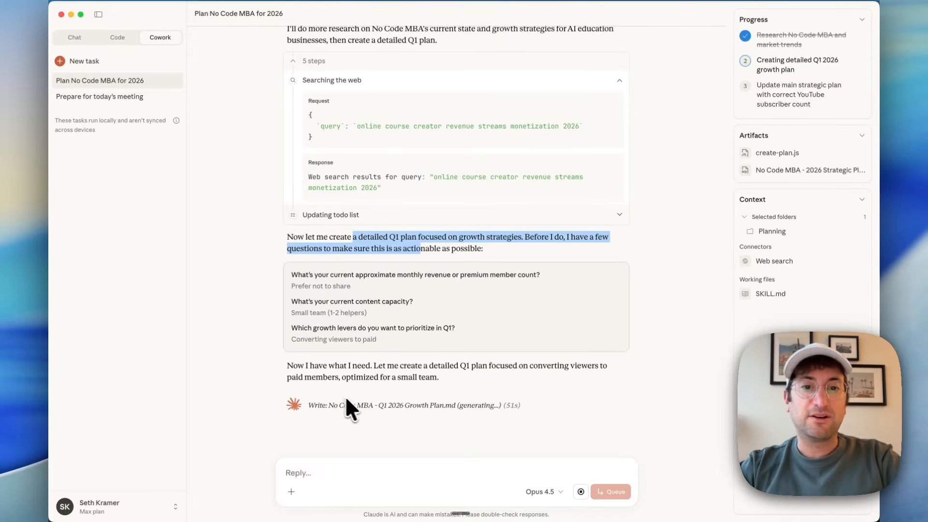
click(383, 369)
drag(386, 366, 482, 378)
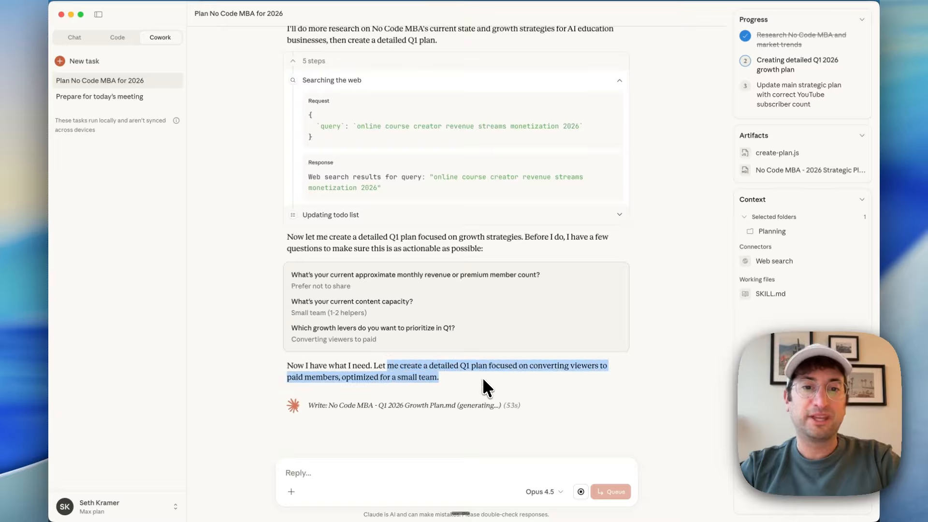
click(483, 377)
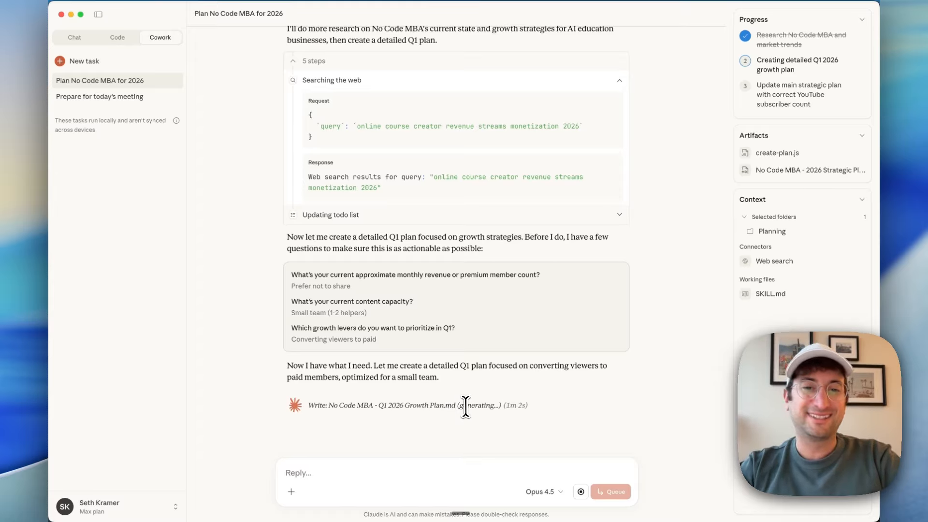
drag(468, 408, 327, 407)
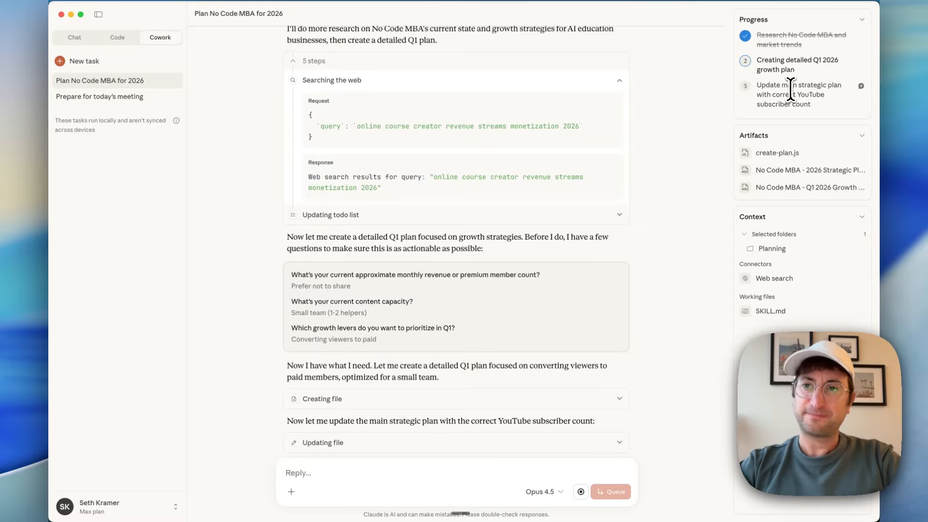
- Quote the progress item "Update main strategic plan with correct YouTube subscriber count" in the reply and remove the quote without sending
click(861, 87)
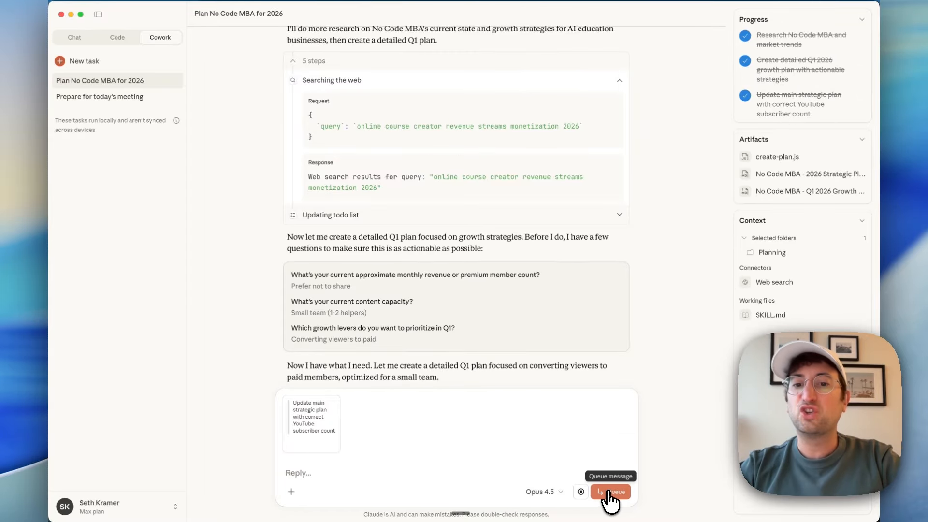
click(284, 396)
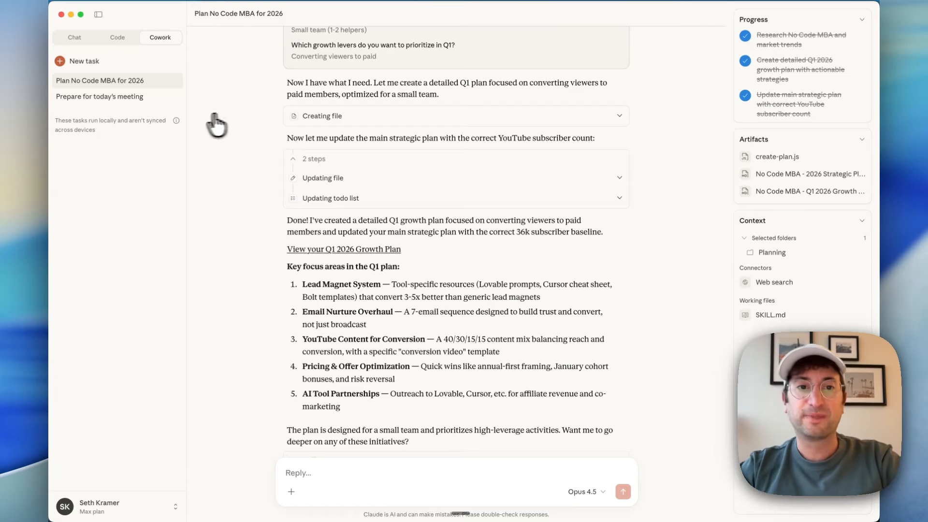
- Read Claude's completion summary and the key focus areas of the Q1 2026 Growth Plan
scroll(337, 271, down, 4)
drag(358, 122, 541, 135)
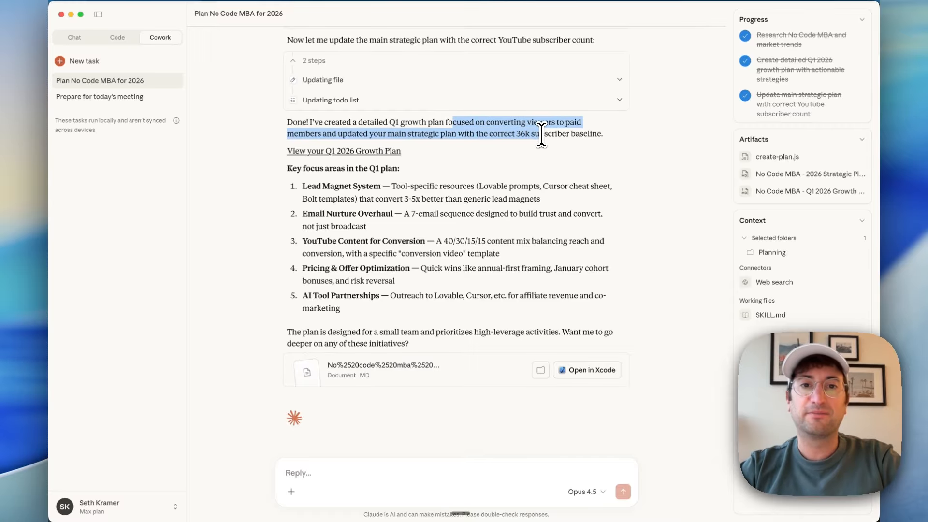
drag(357, 123, 543, 139)
click(542, 138)
scroll(401, 177, down, 1)
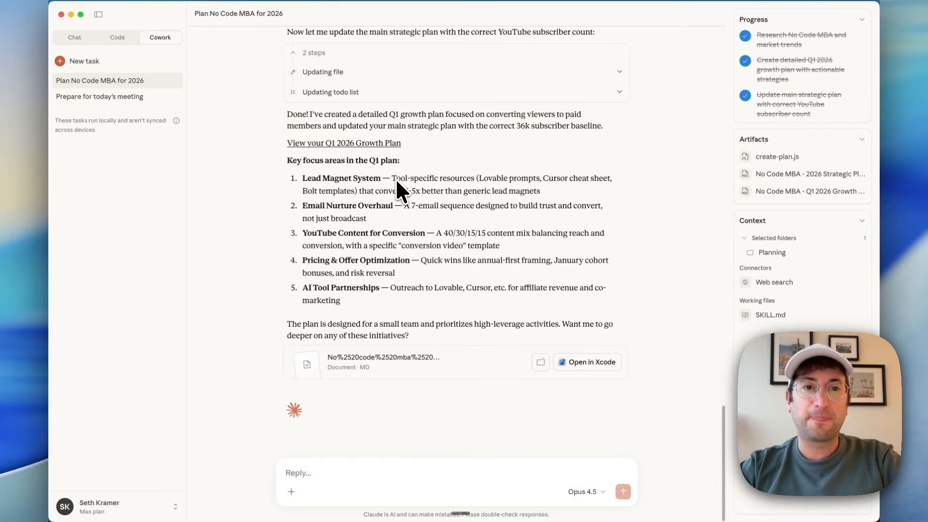
drag(322, 178, 396, 196)
drag(340, 210, 344, 218)
click(330, 232)
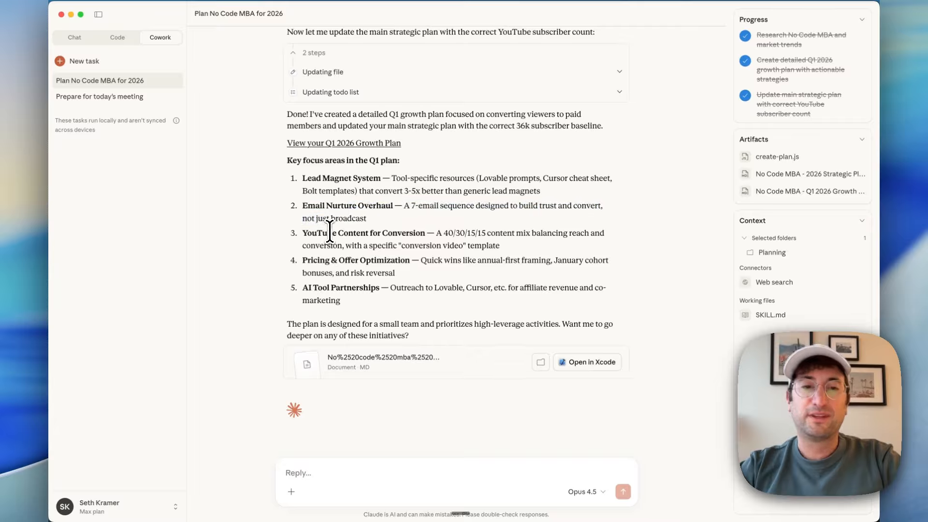
- Read the YouTube content, Pricing & Offer Optimization and AI Tool Partnerships items in the Q1 plan summary
drag(501, 246, 367, 238)
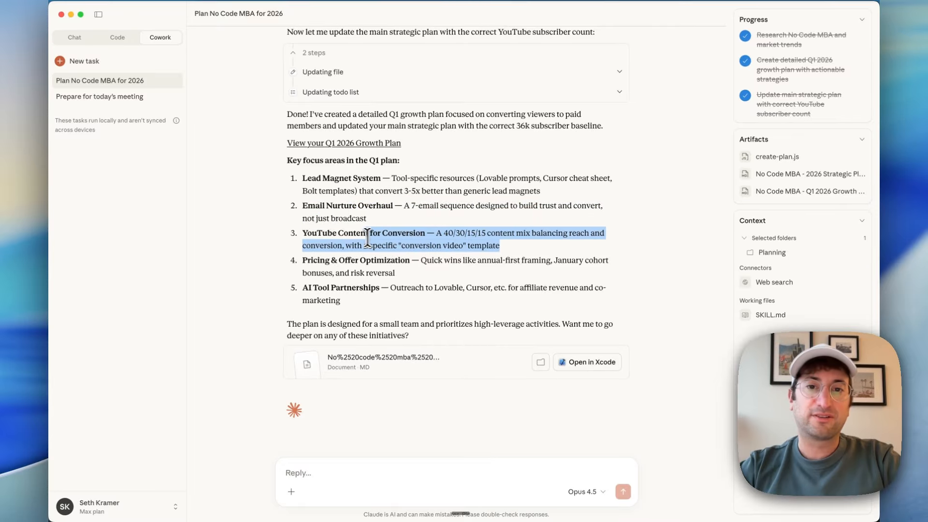
drag(351, 272, 397, 264)
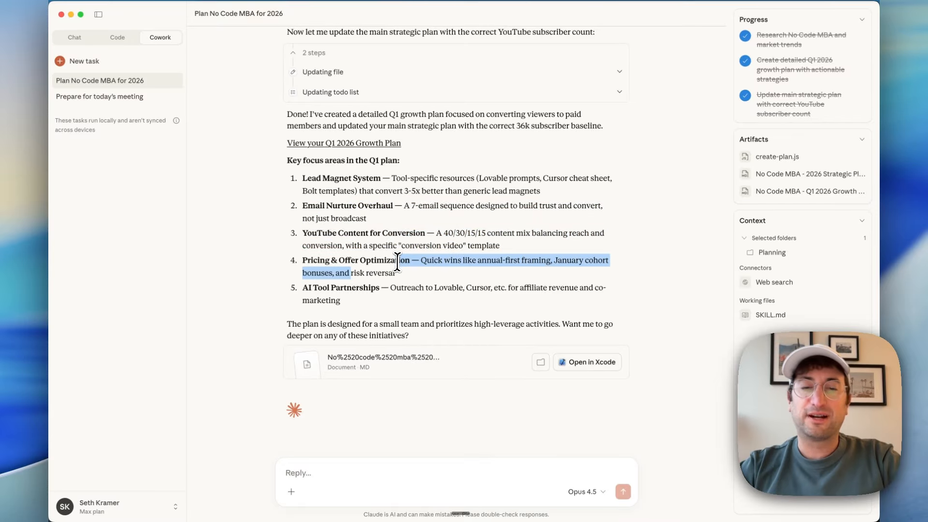
click(336, 294)
drag(331, 288, 394, 293)
click(395, 295)
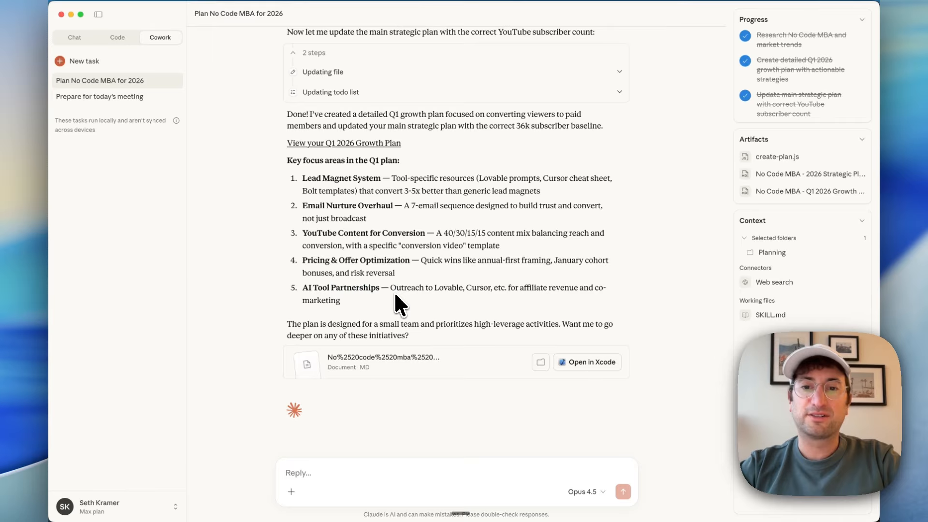
- Open the Q1 2026 Growth Plan document and examine the Subscriber → Email list row in its Current Funnel Analysis
click(468, 367)
scroll(514, 129, up, 10)
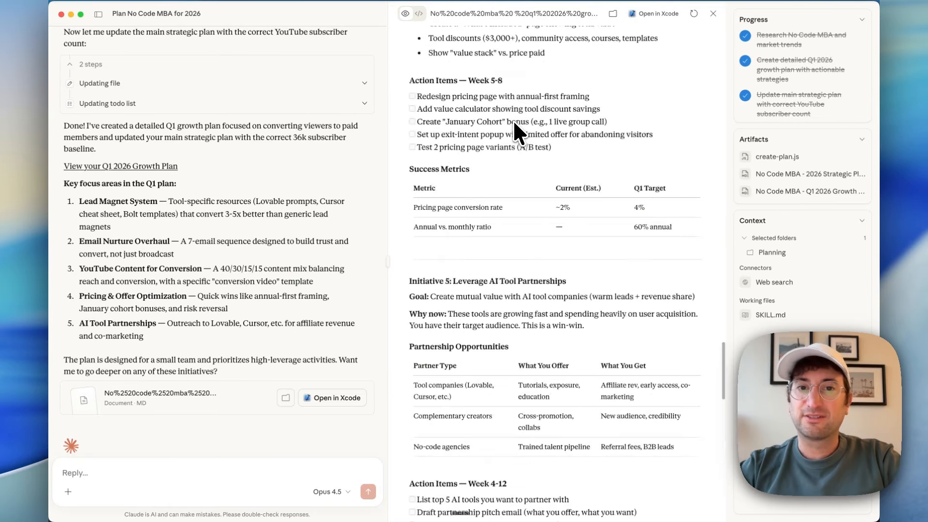
scroll(515, 125, up, 15)
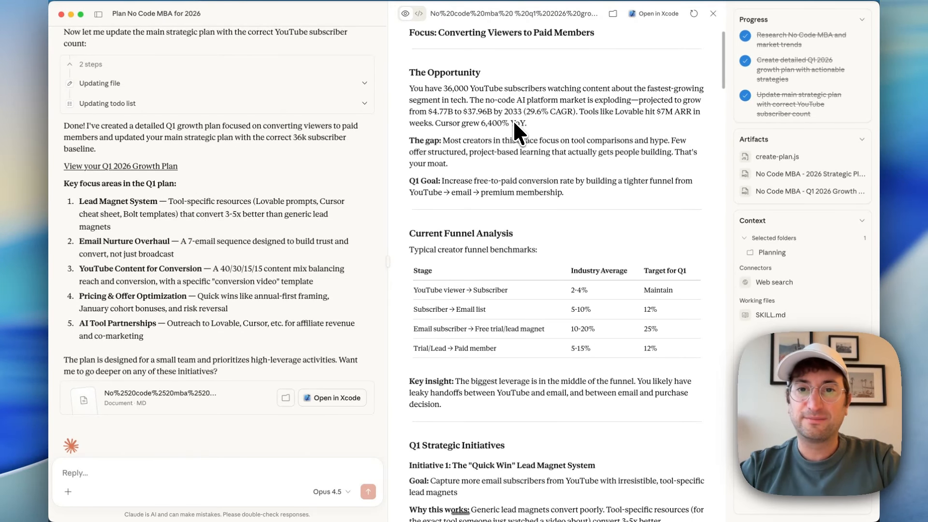
scroll(513, 131, down, 5)
drag(427, 191, 497, 198)
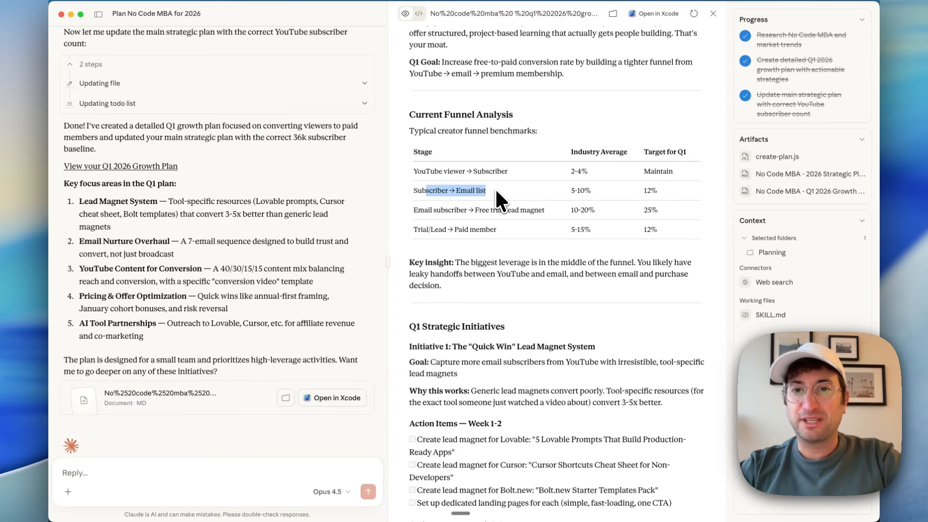
drag(592, 192, 564, 193)
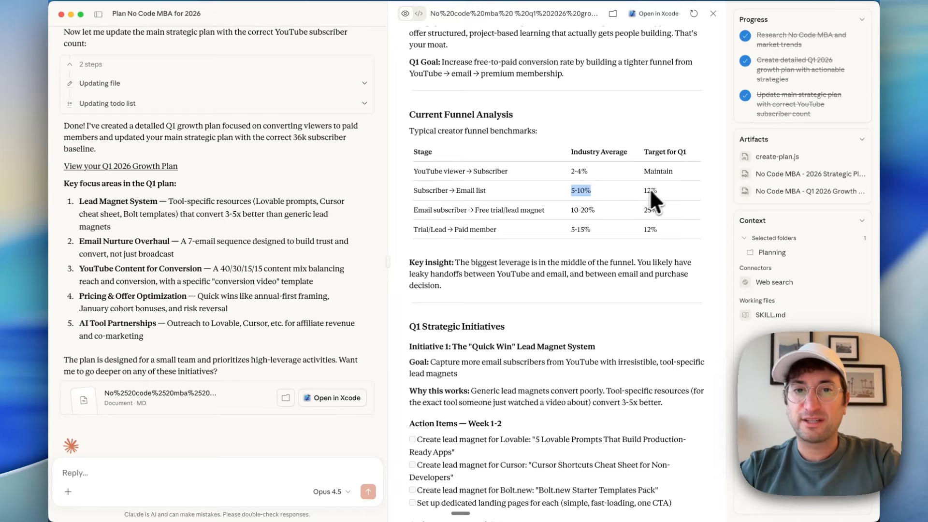
- Review the Week 1-2 and Week 3-4 action items of the "Quick Win" Lead Magnet System initiative
scroll(650, 188, down, 8)
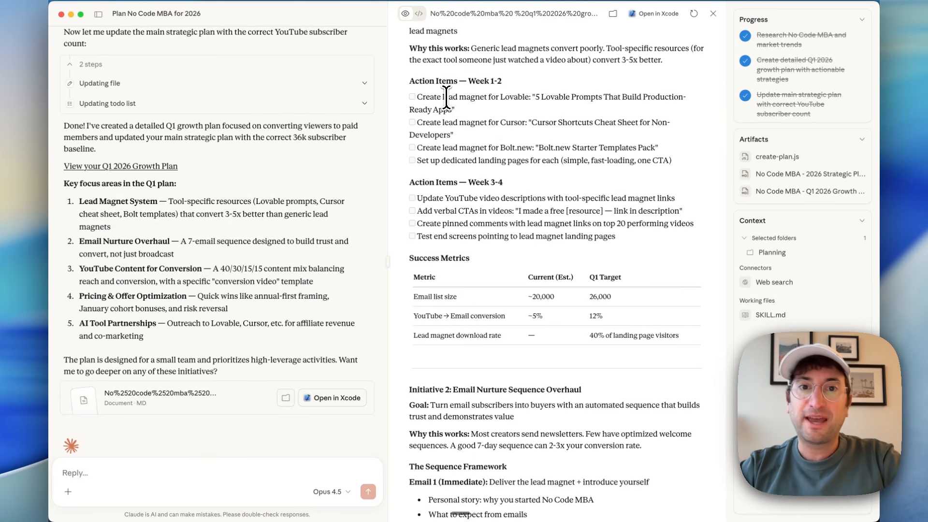
drag(430, 97, 472, 116)
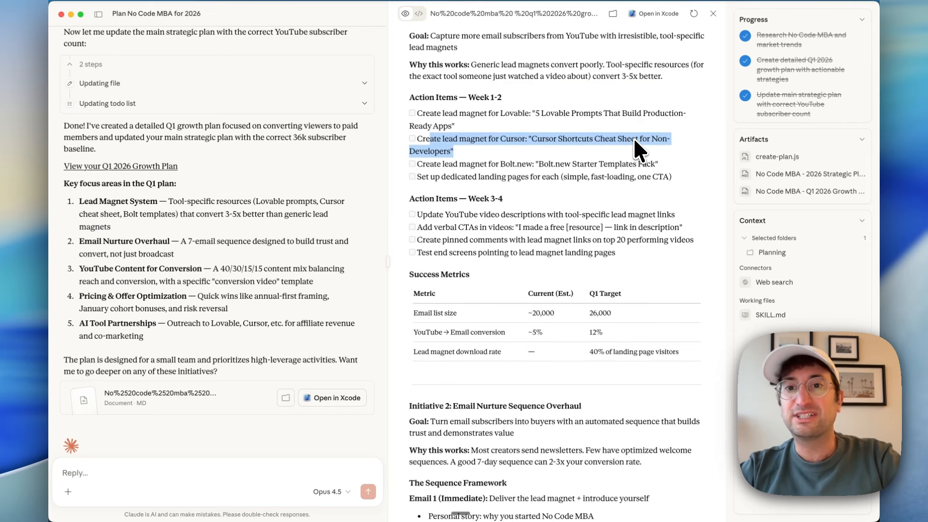
scroll(451, 158, down, 1)
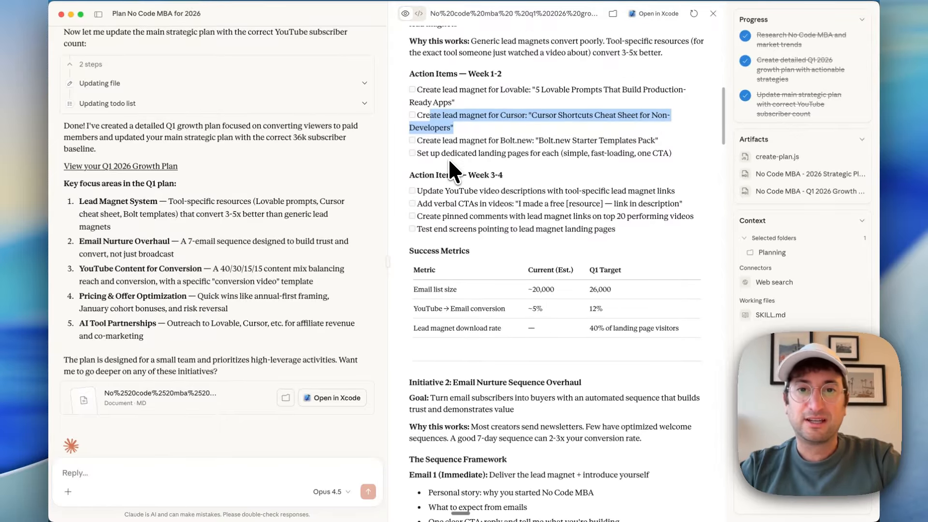
drag(447, 157, 594, 154)
scroll(595, 153, down, 3)
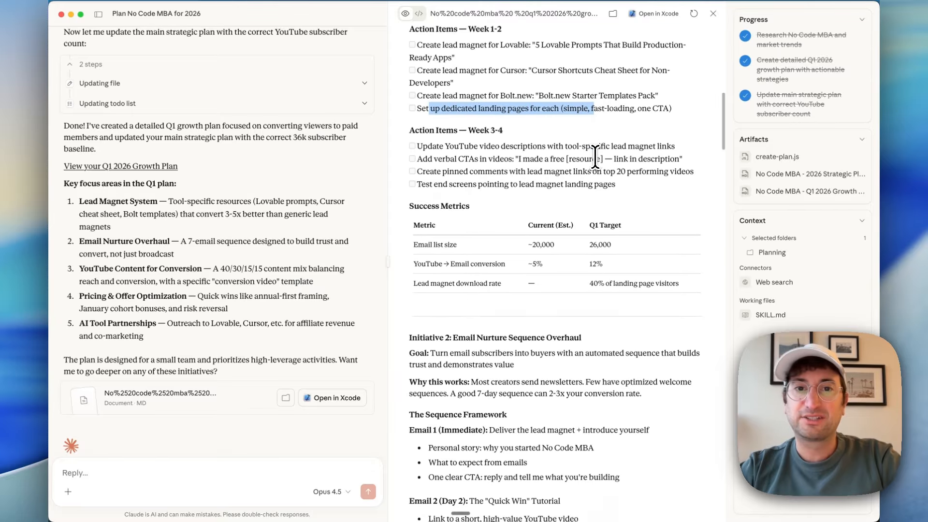
drag(445, 117, 605, 159)
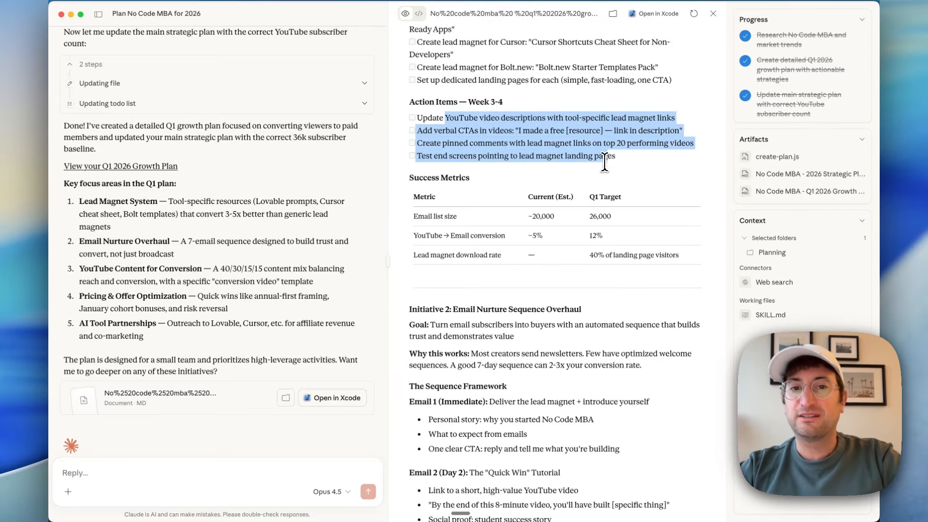
- Review the seven-email sequence framework in the Email Nurture Sequence Overhaul initiative
scroll(514, 252, down, 14)
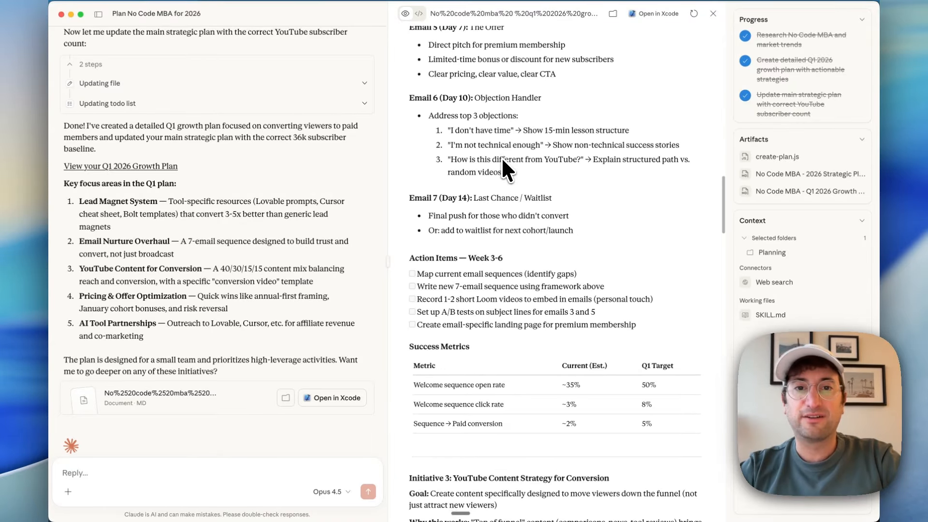
scroll(503, 160, up, 8)
scroll(503, 161, up, 1)
scroll(485, 189, down, 3)
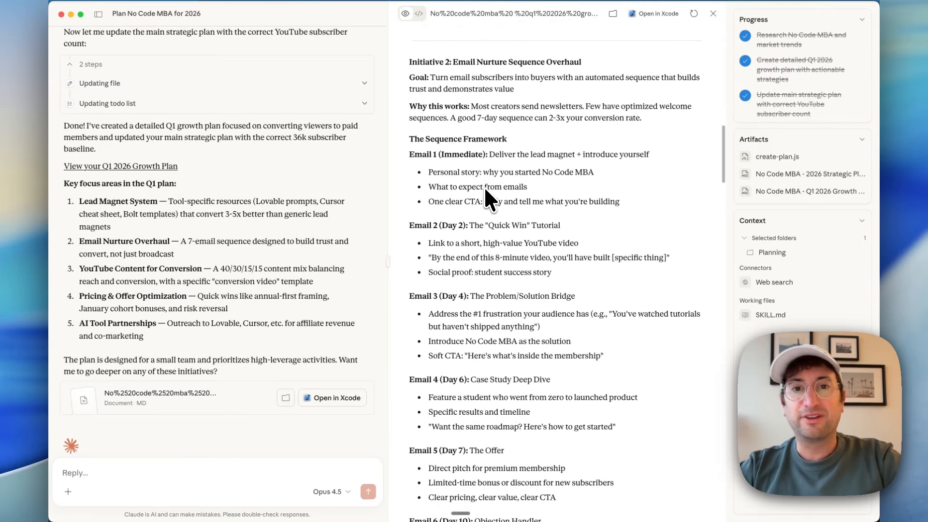
drag(449, 103, 559, 124)
scroll(558, 121, down, 2)
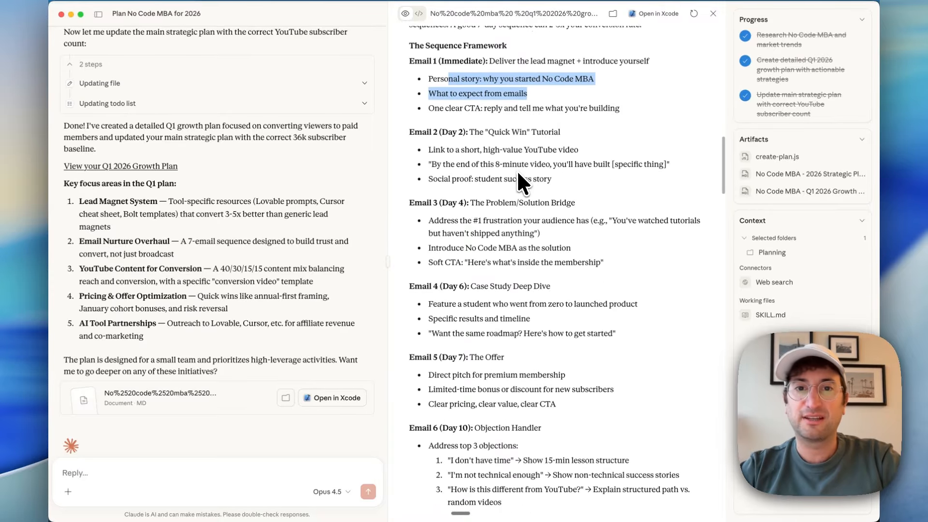
scroll(534, 187, down, 8)
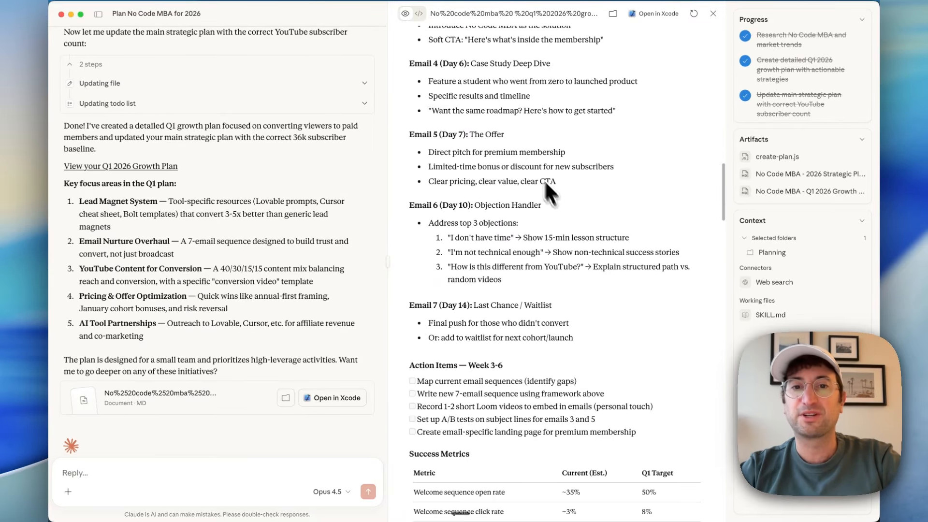
- Skim the email action items, success metrics and Q1 content mix, continuing to the plan's Next Steps section
scroll(492, 198, down, 15)
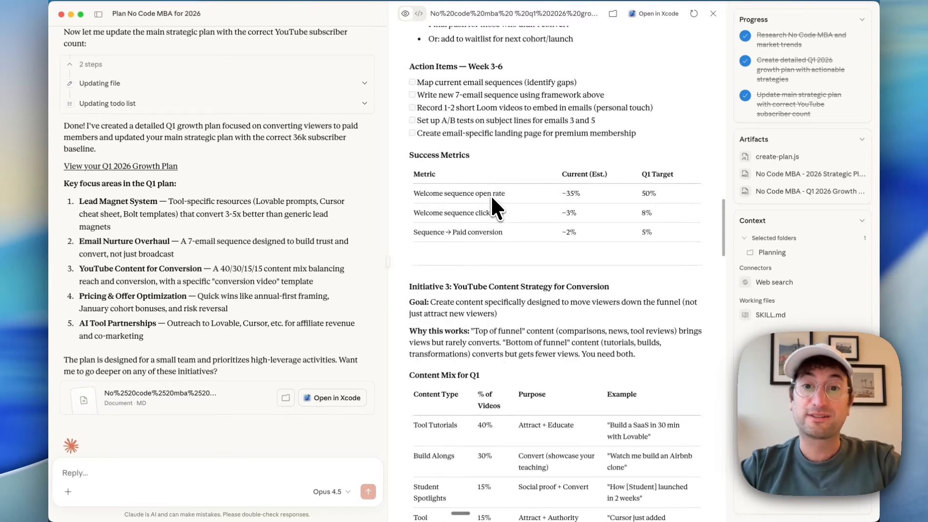
scroll(492, 198, up, 10)
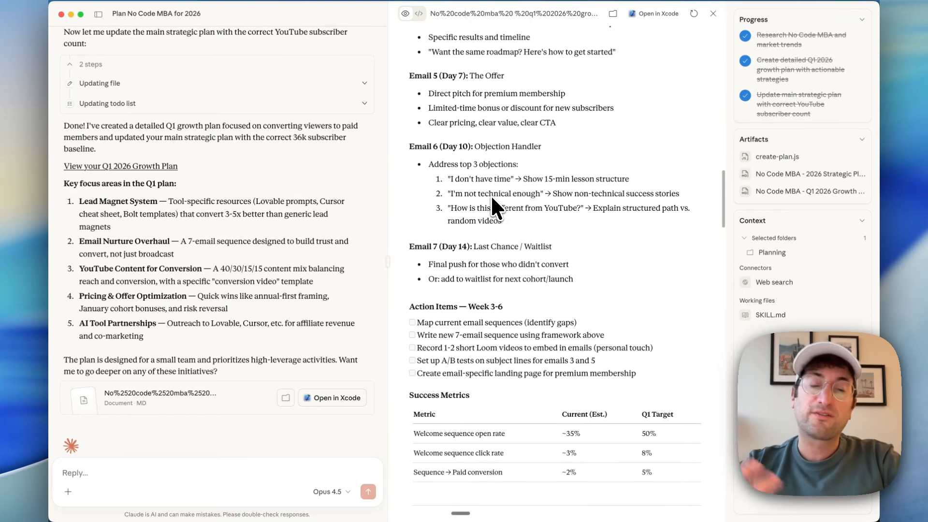
scroll(492, 198, down, 20)
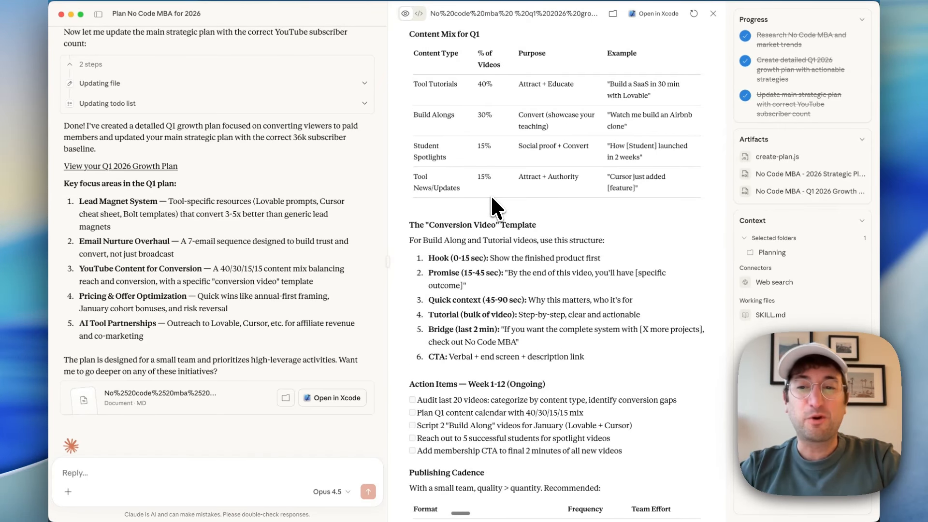
scroll(492, 197, up, 15)
scroll(491, 198, down, 5)
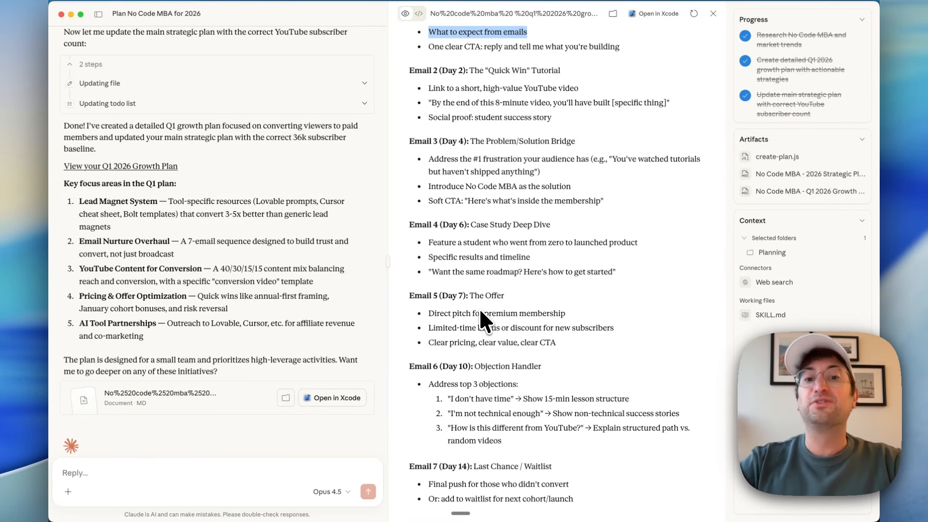
scroll(471, 312, down, 15)
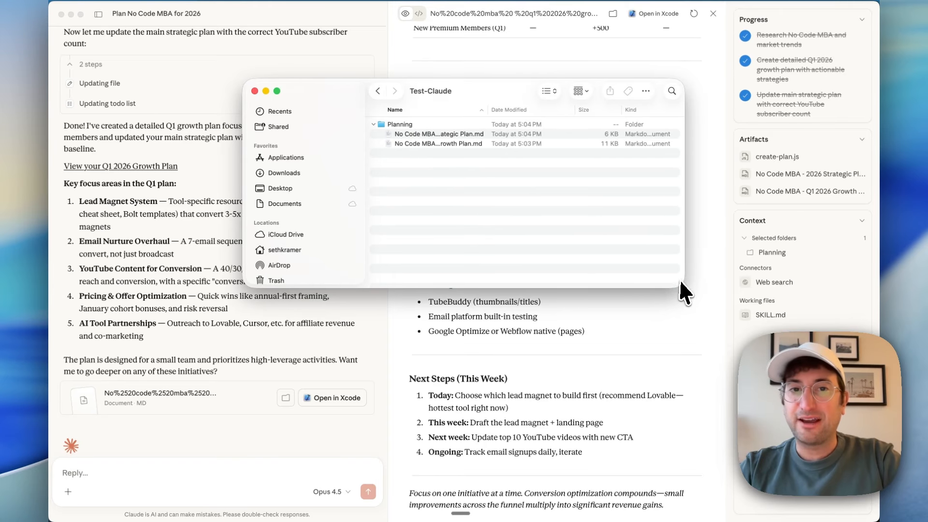
- Widen the Finder window, select both No Code MBA plan files in the Planning folder, and return to Claude
drag(682, 288, 846, 320)
click(410, 134)
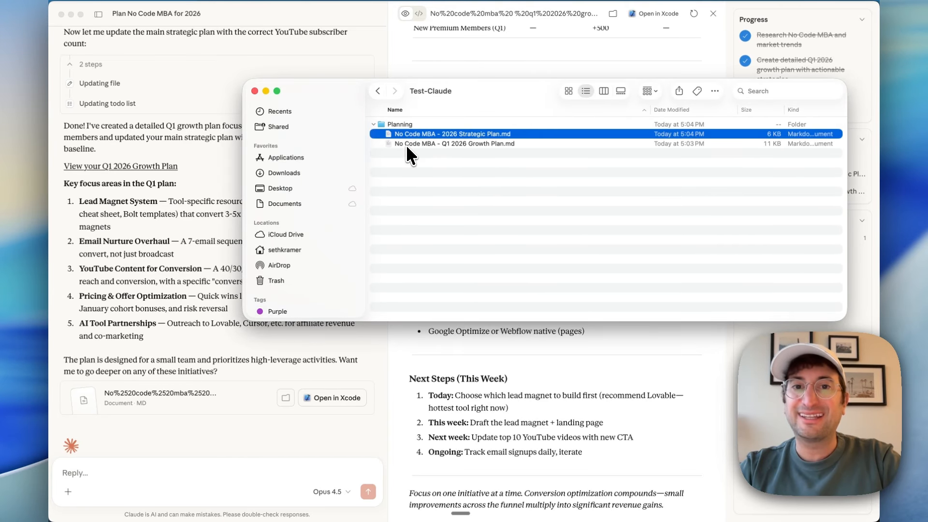
shift+click(407, 145)
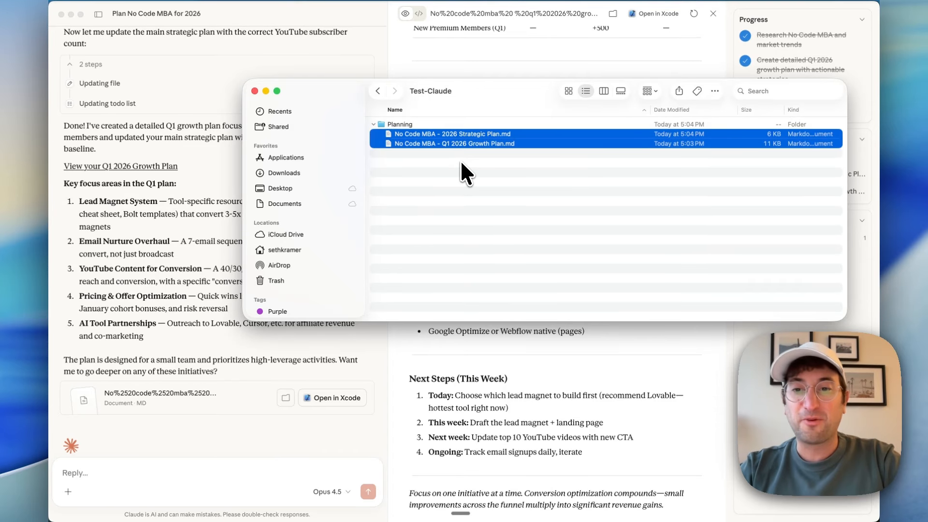
click(489, 372)
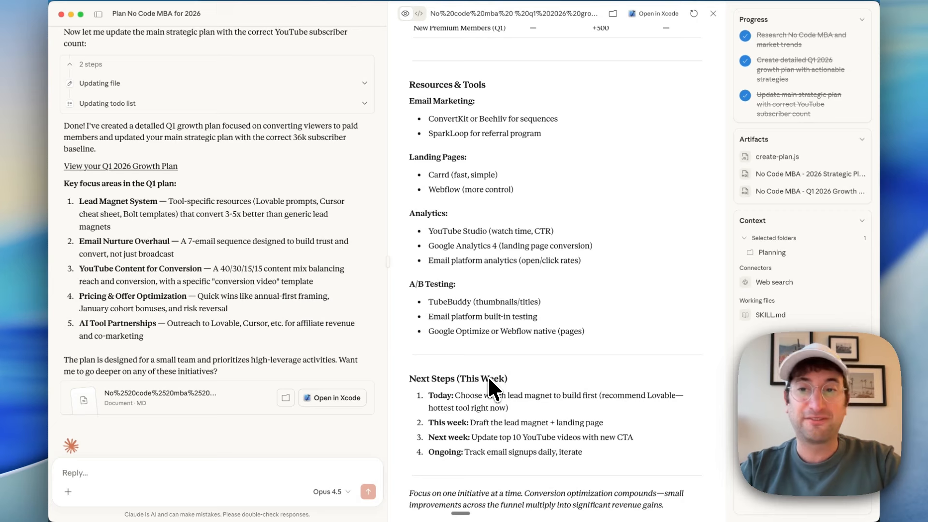
- Start a new Cowork task with Planning as its working folder
click(99, 13)
click(345, 495)
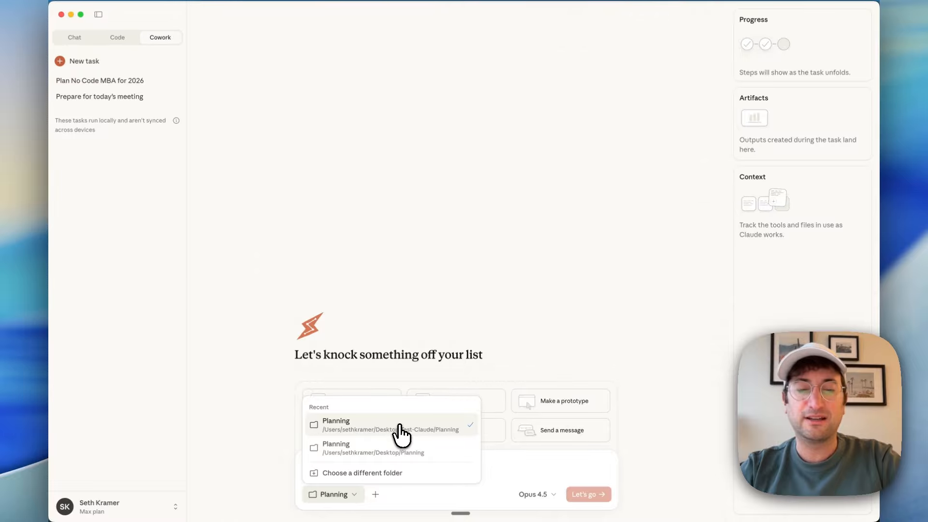
click(394, 449)
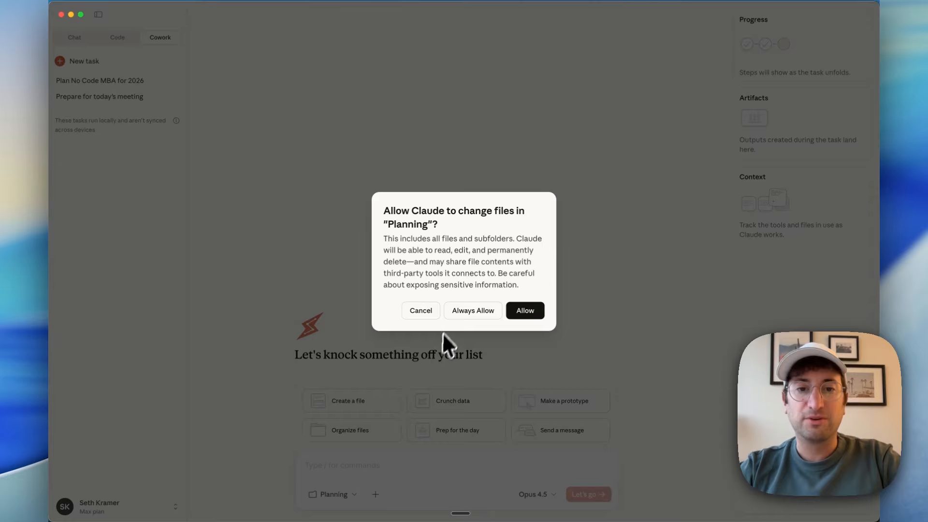
click(461, 317)
click(337, 496)
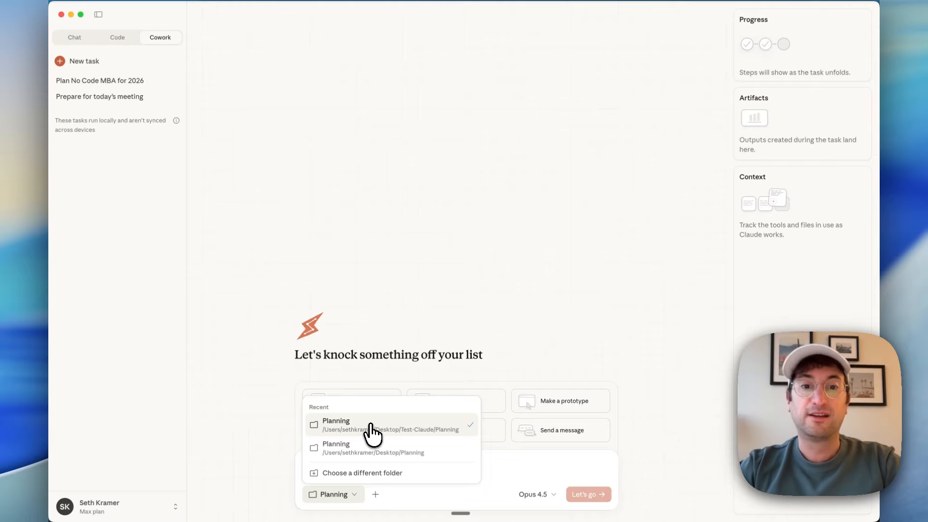
click(404, 431)
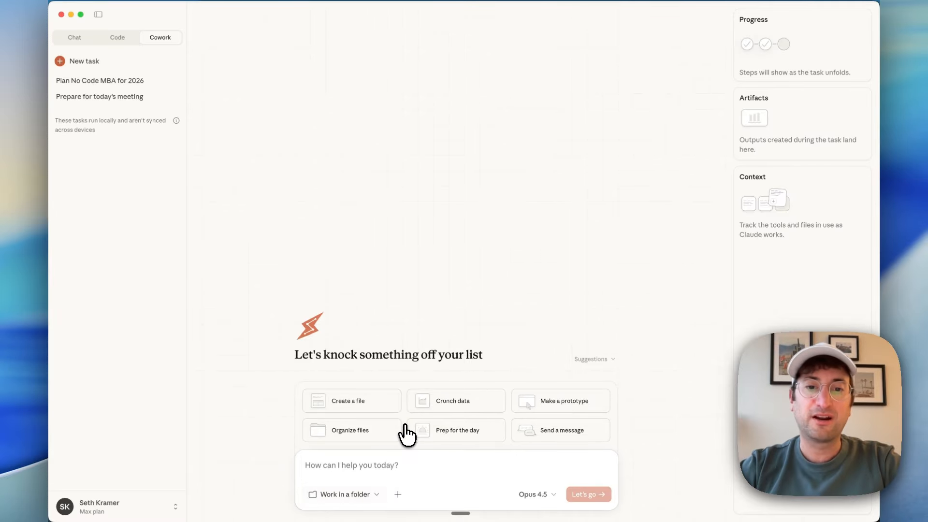
click(346, 495)
click(356, 444)
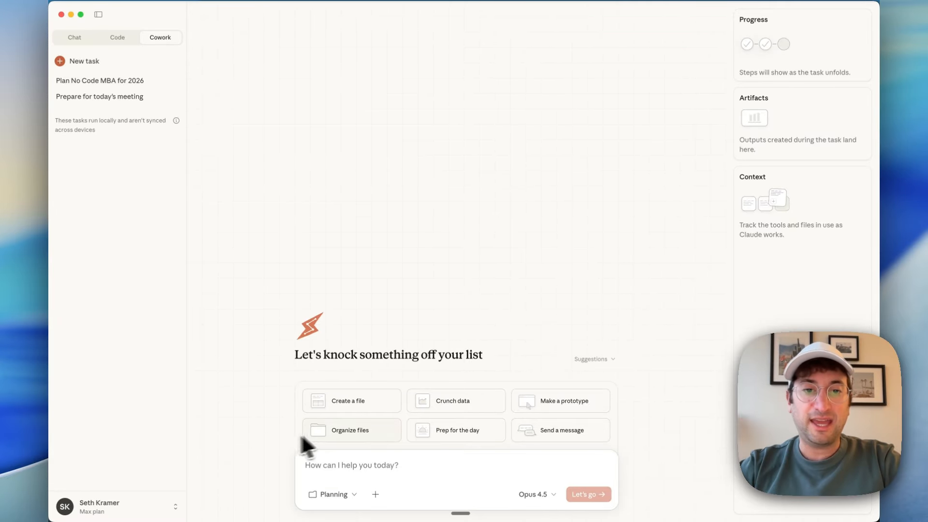
- Fill the new task's prompt with the Plan my day template from the Prep for the day suggestions
click(474, 435)
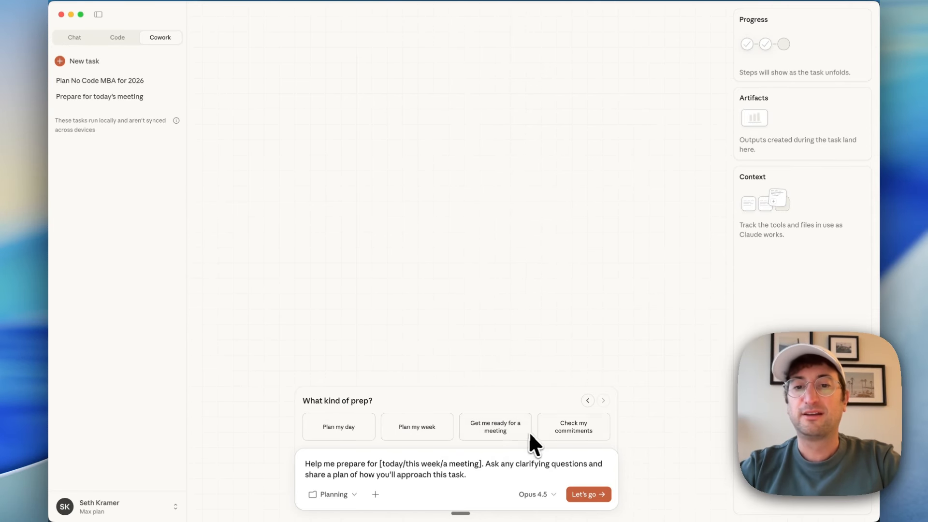
click(346, 432)
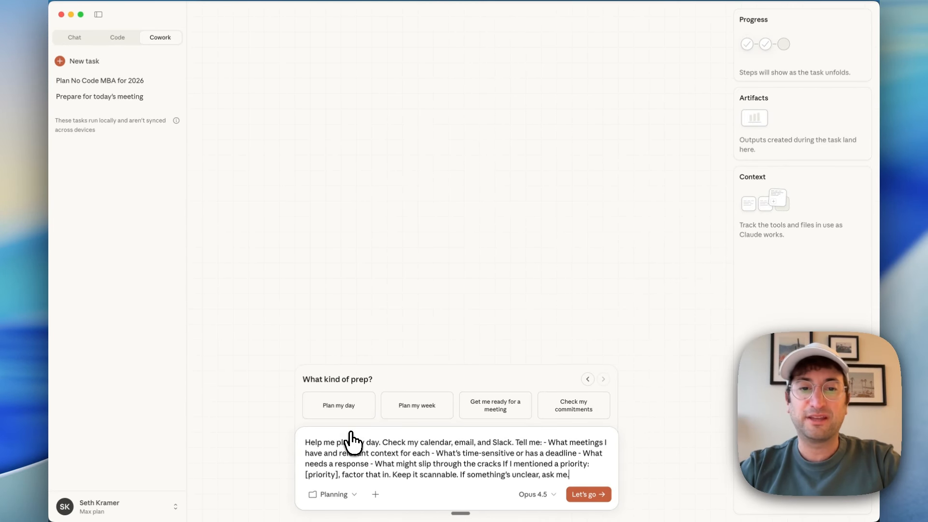
click(344, 417)
click(344, 416)
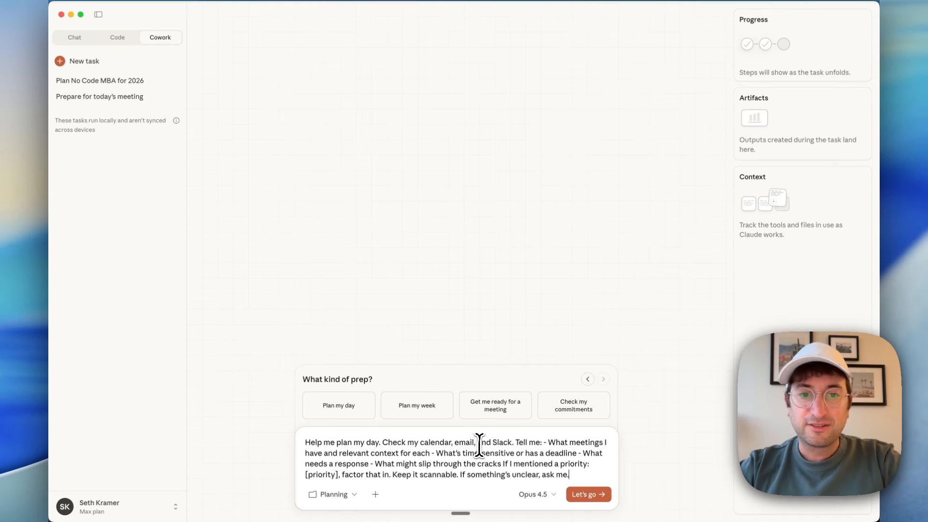
- Examine the day-planning prompt's opening request and its instruction to check the calendar, email and Slack
drag(513, 443, 412, 444)
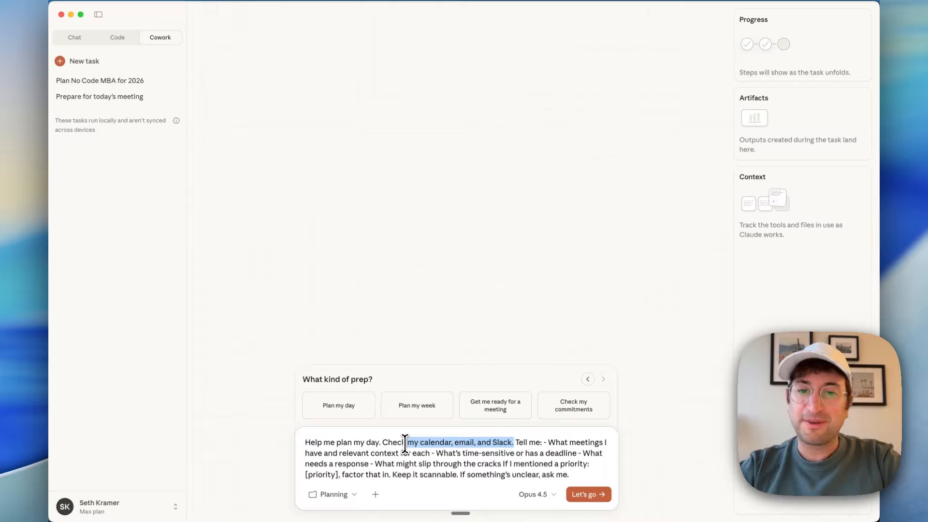
click(406, 444)
drag(384, 441, 305, 442)
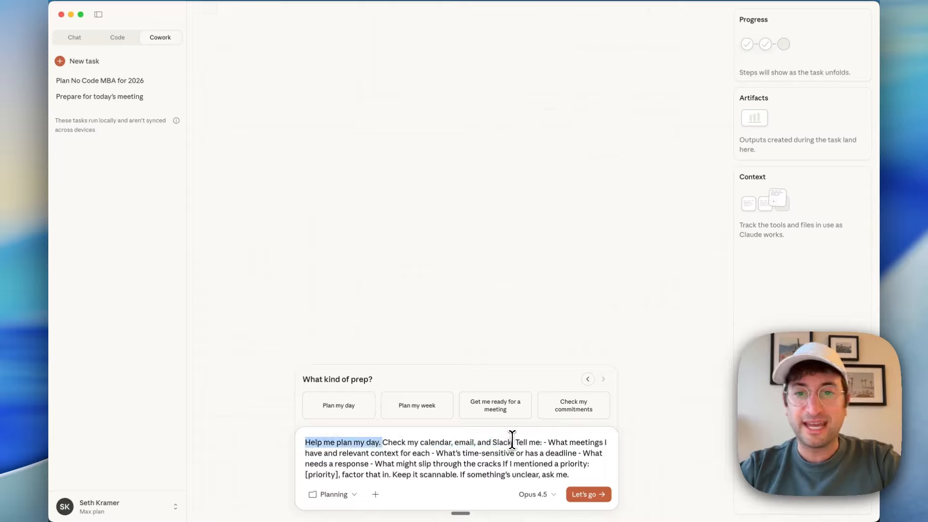
drag(383, 443, 511, 443)
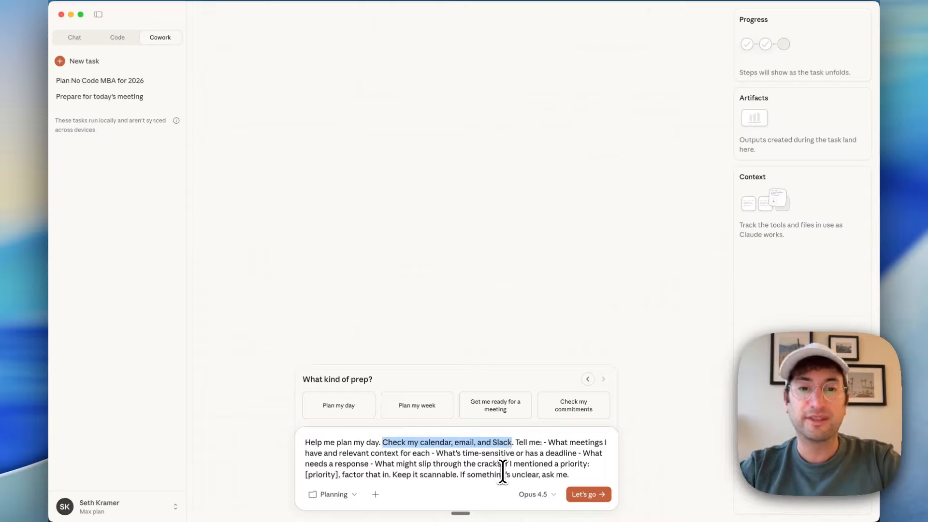
- Clear the day-planning prompt and fill it with the general Prep for the day template instead
key(super+a)
key(BackSpace)
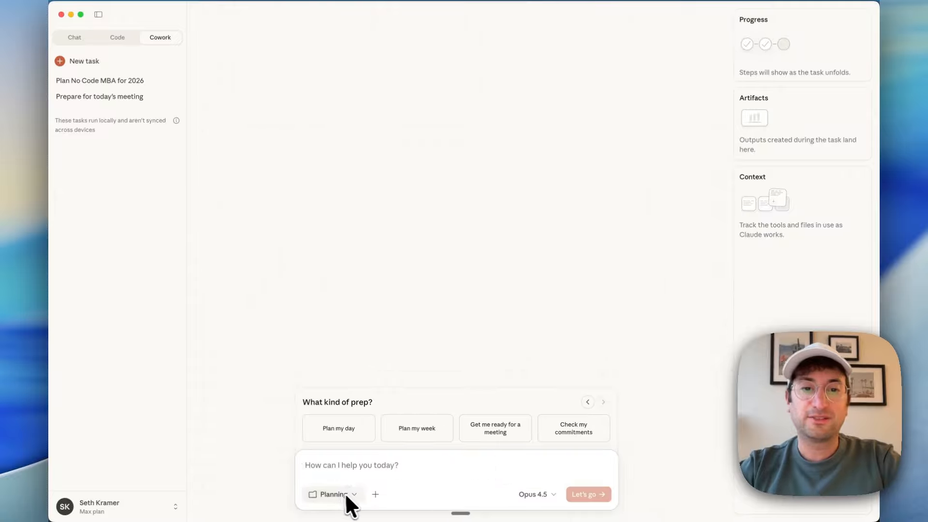
click(587, 402)
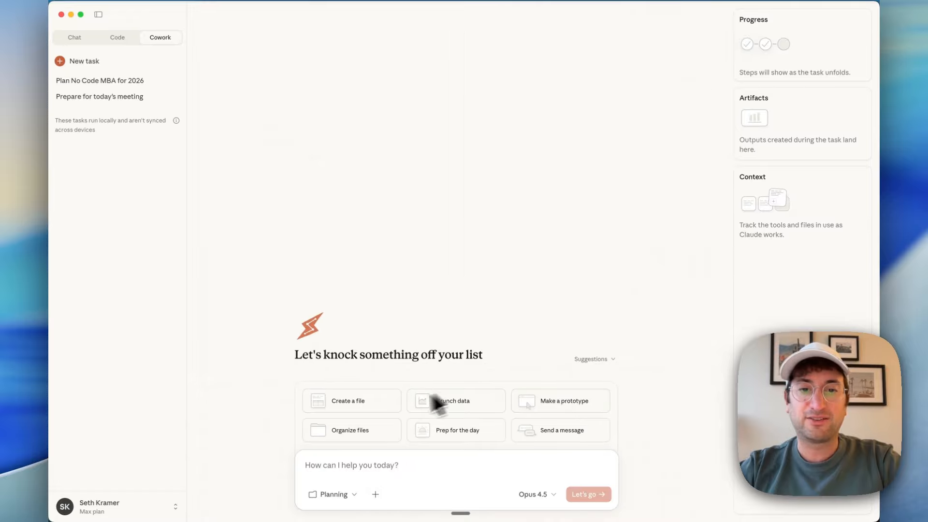
click(481, 430)
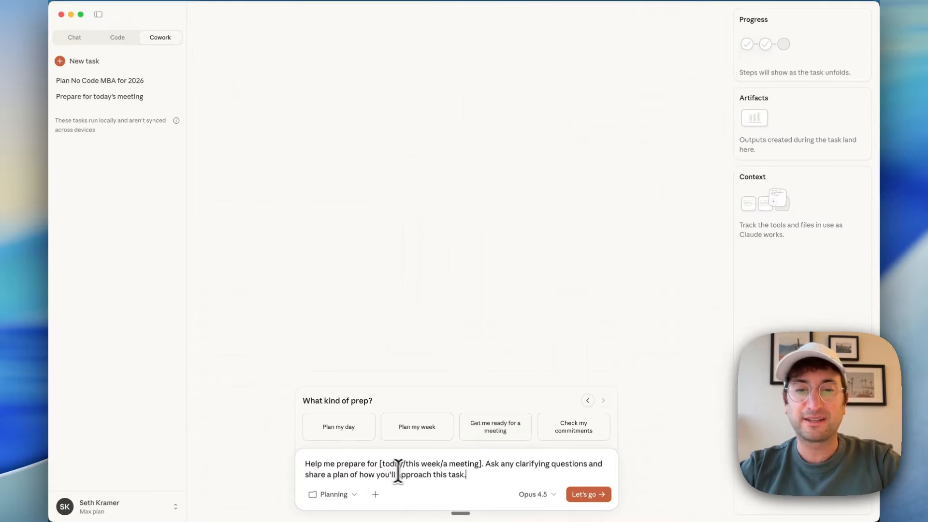
- Set the prompt's placeholder to today, add "Please refer to the q1 plan for this", and send the task
drag(482, 464, 384, 462)
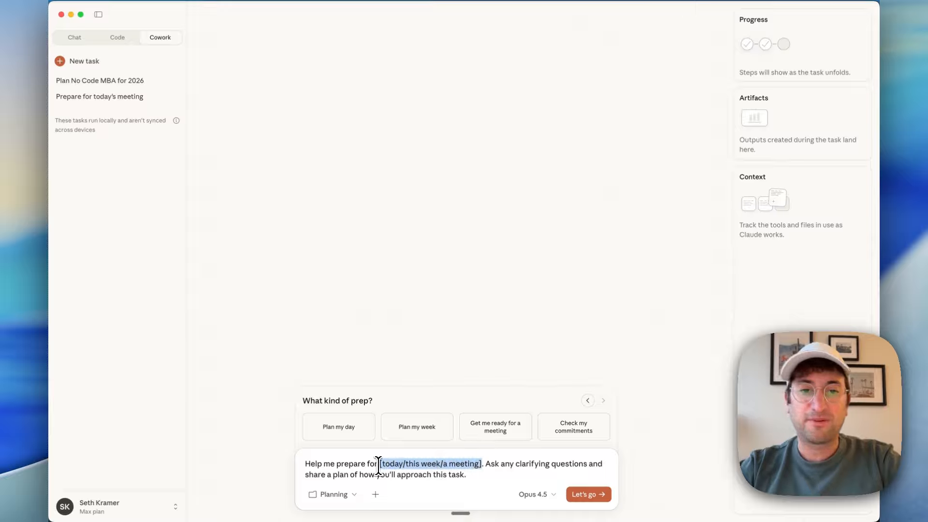
text(today)
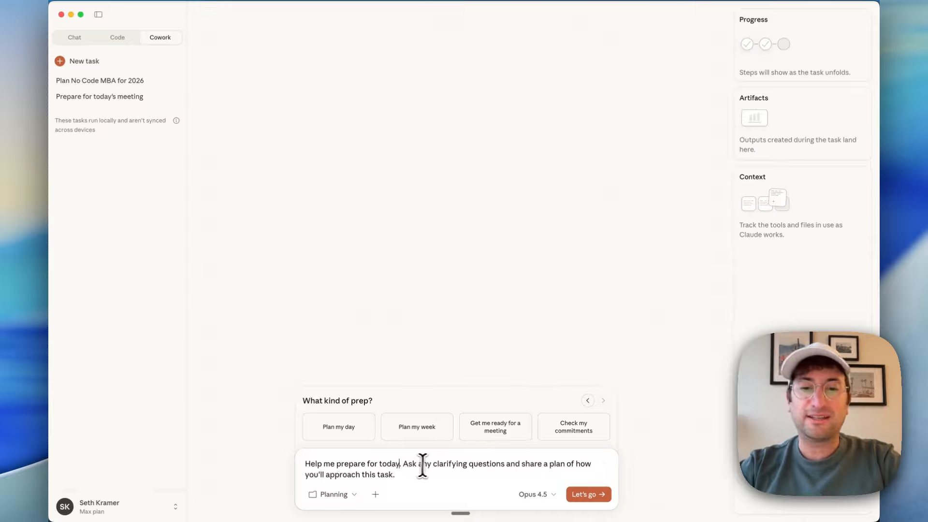
click(419, 479)
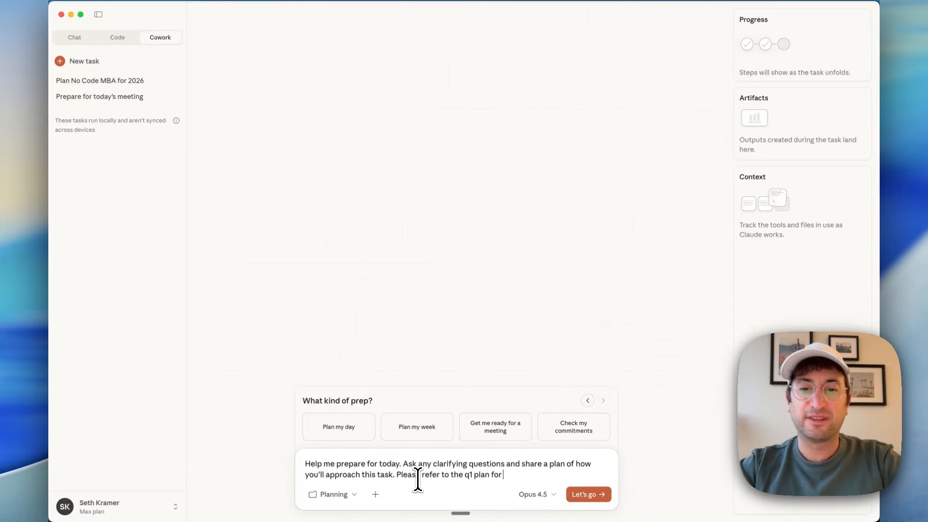
key(Return)
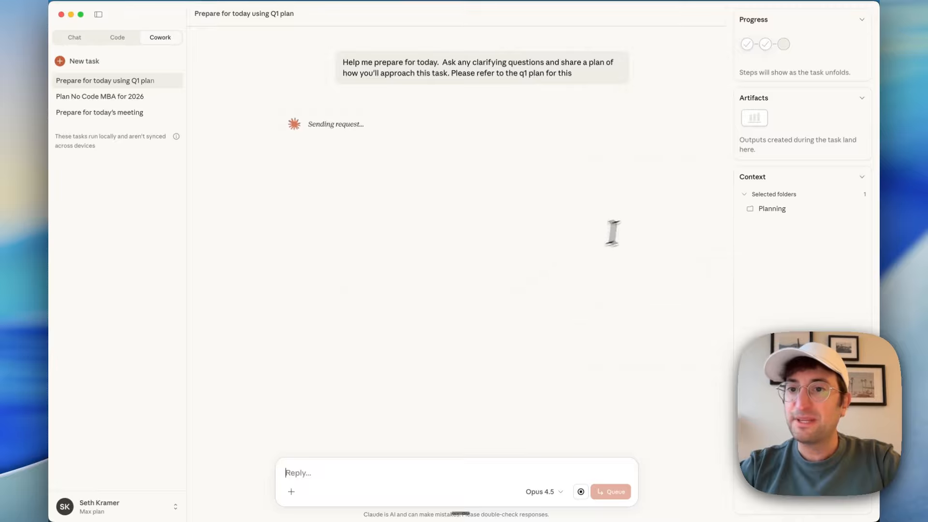
- Open the task's Planning folder in Finder, check its two No Code MBA plan files, and close the window
click(771, 210)
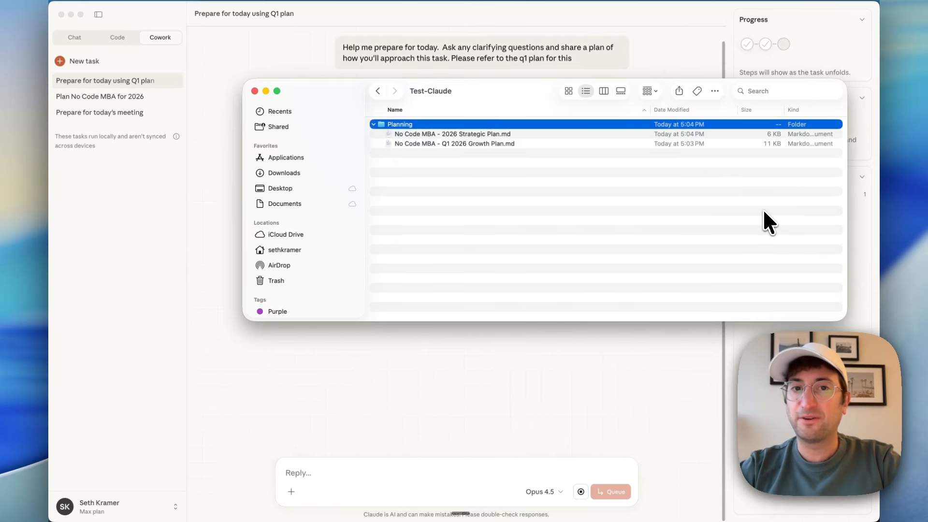
click(426, 142)
click(425, 134)
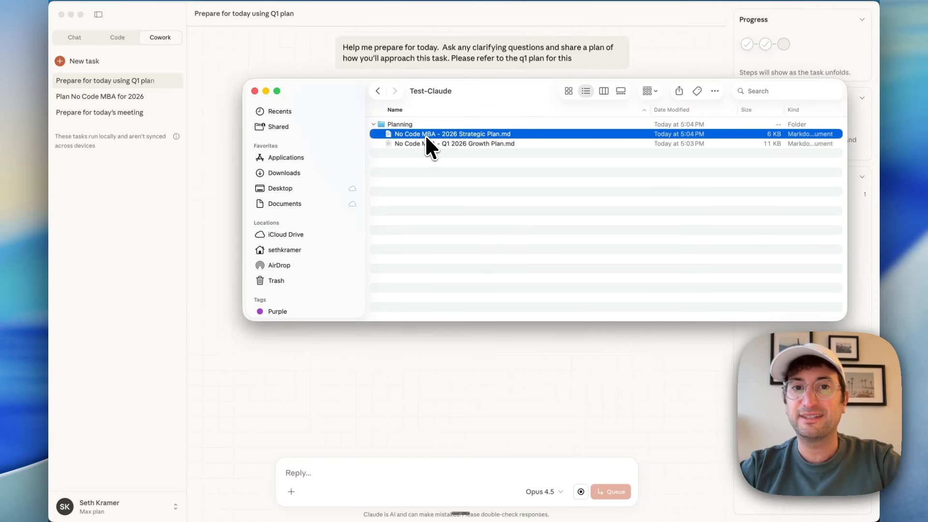
key(super+w)
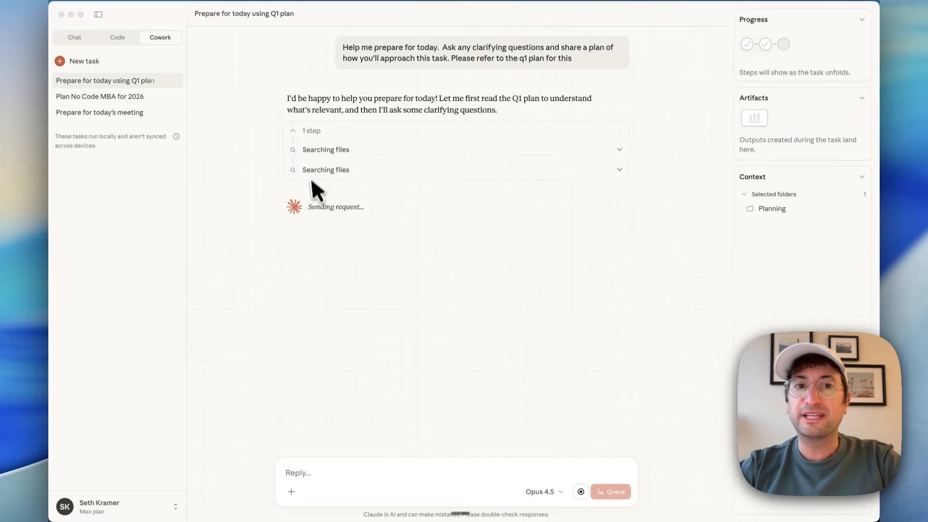
- Answer the agenda question with Content creation and Admin/operations
click(623, 150)
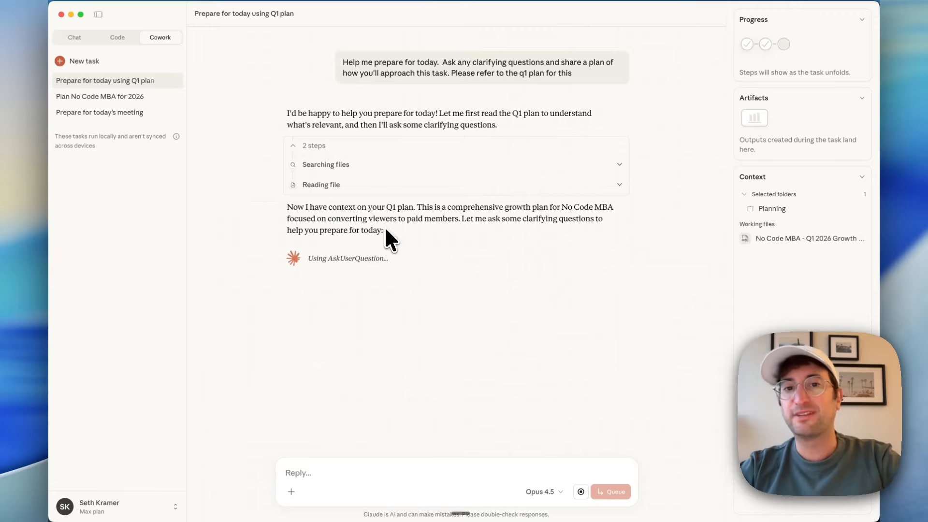
scroll(385, 230, down, 1)
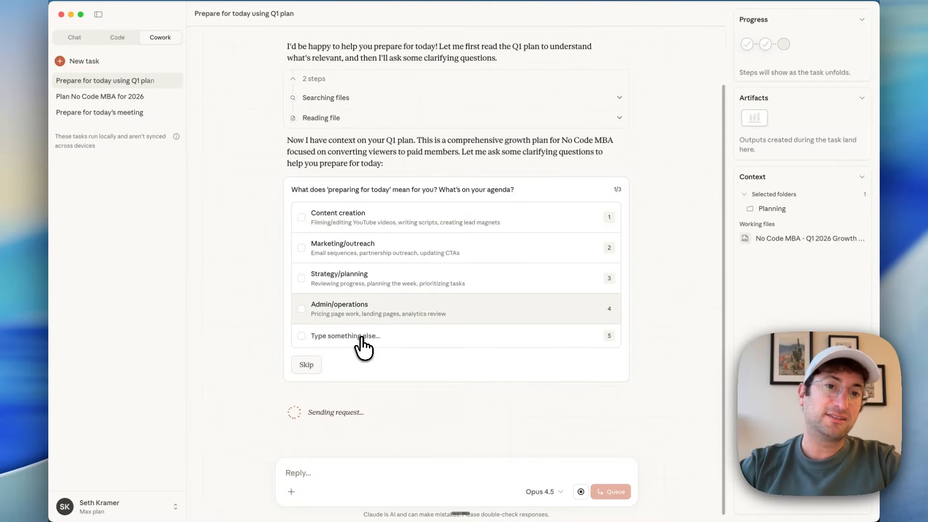
click(364, 227)
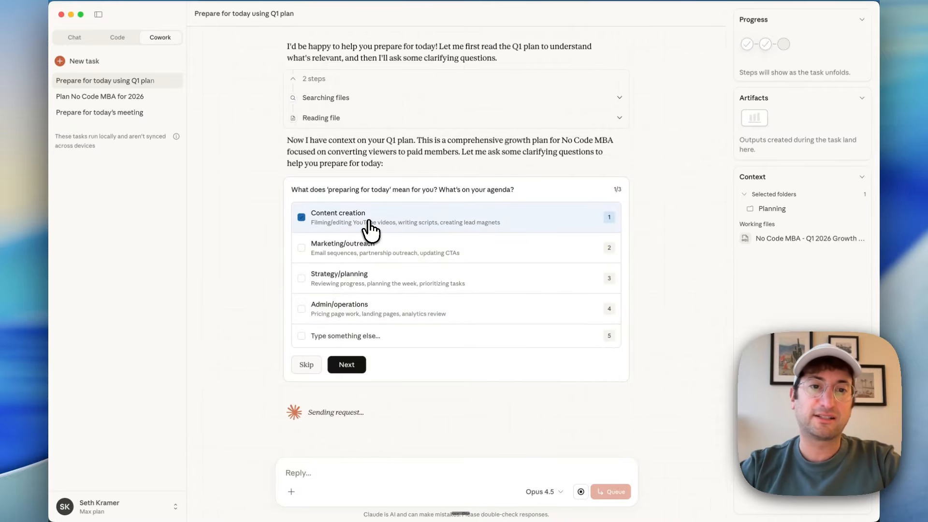
click(359, 310)
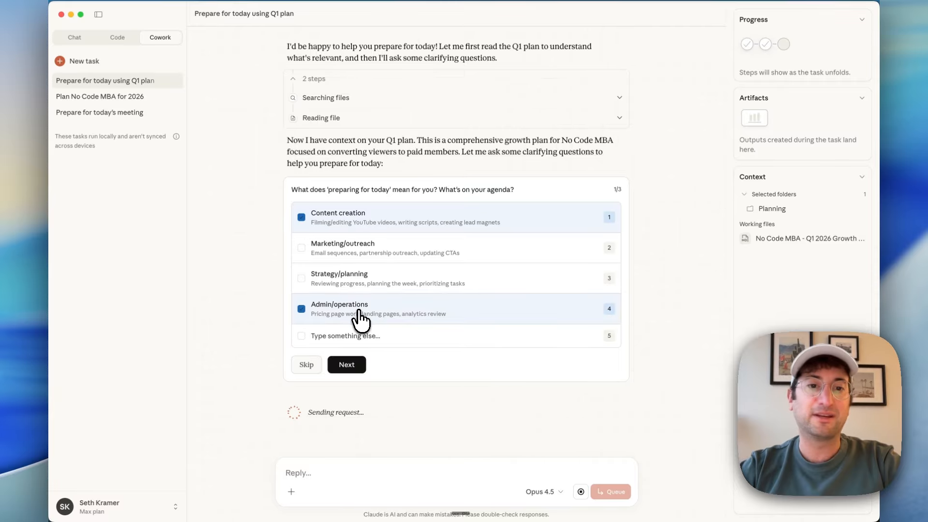
click(354, 365)
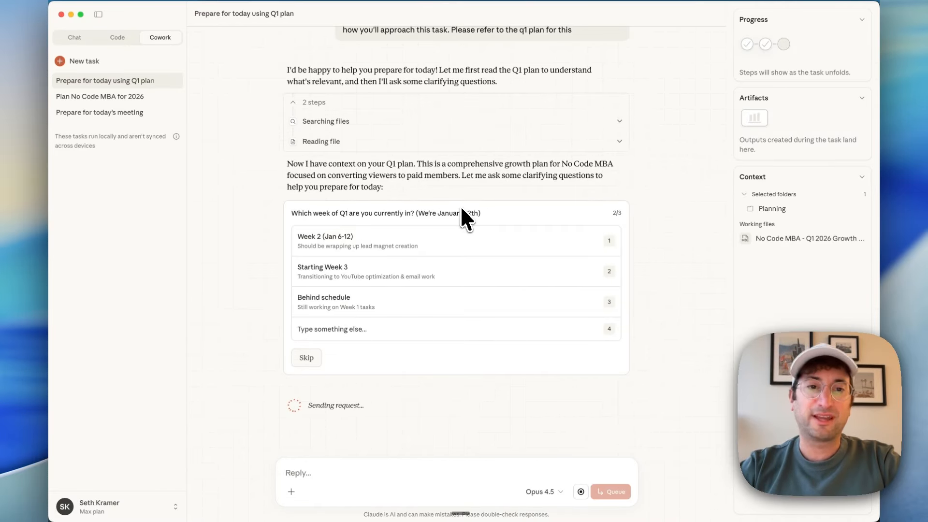
- Answer the remaining questions with Week 2 (Jan 6-12), No fixed commitments, and Prioritized task list as the deliverable
click(396, 247)
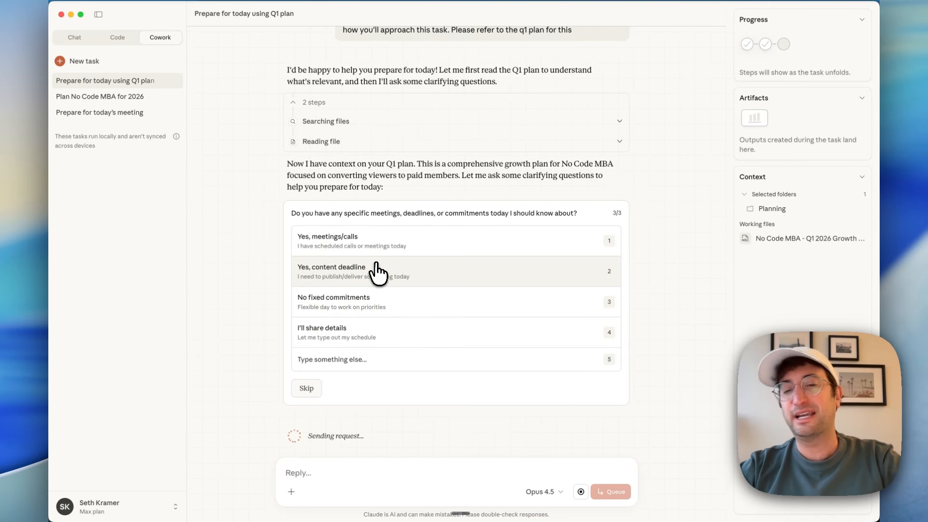
click(382, 303)
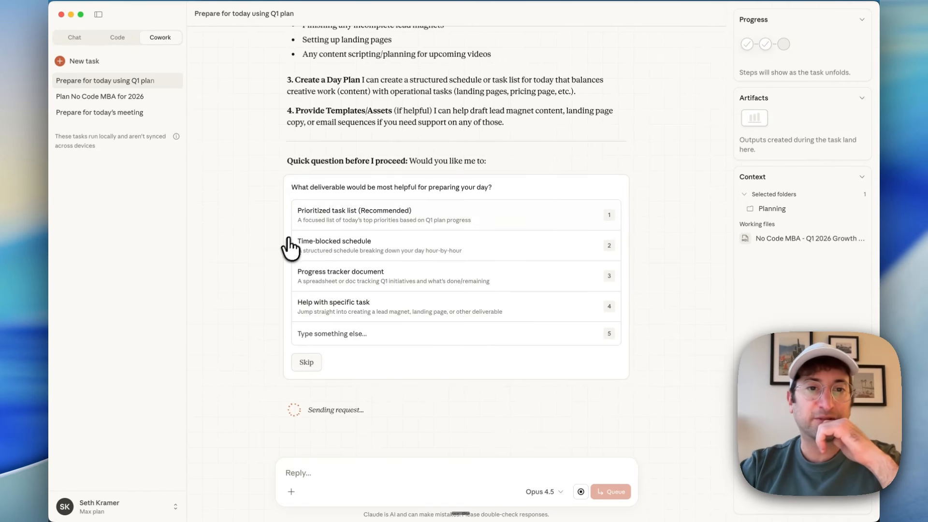
click(367, 224)
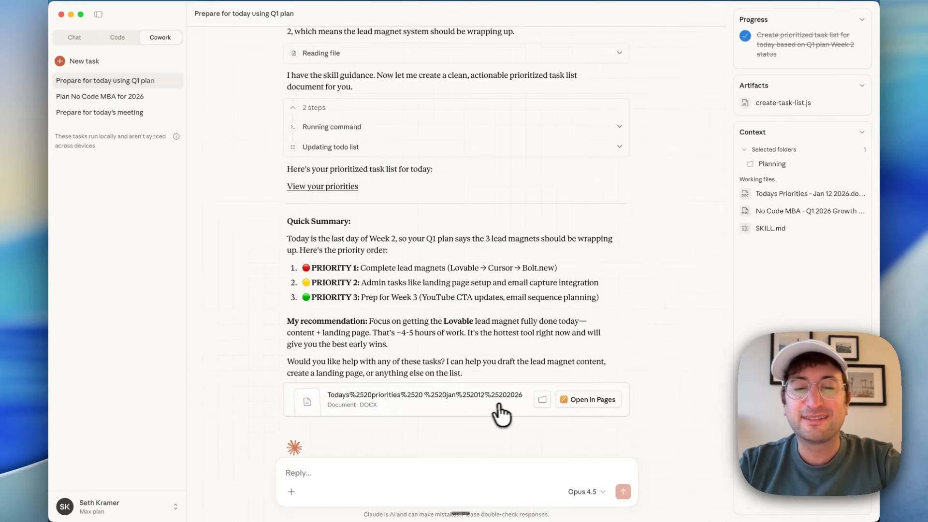
- Open the generated priorities document in Pages, allowing Claude to open the file
click(419, 402)
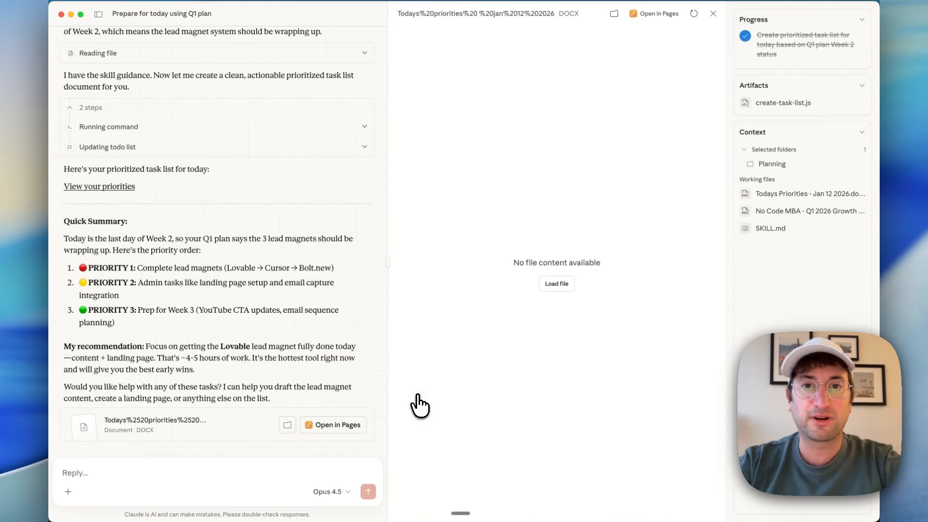
click(657, 14)
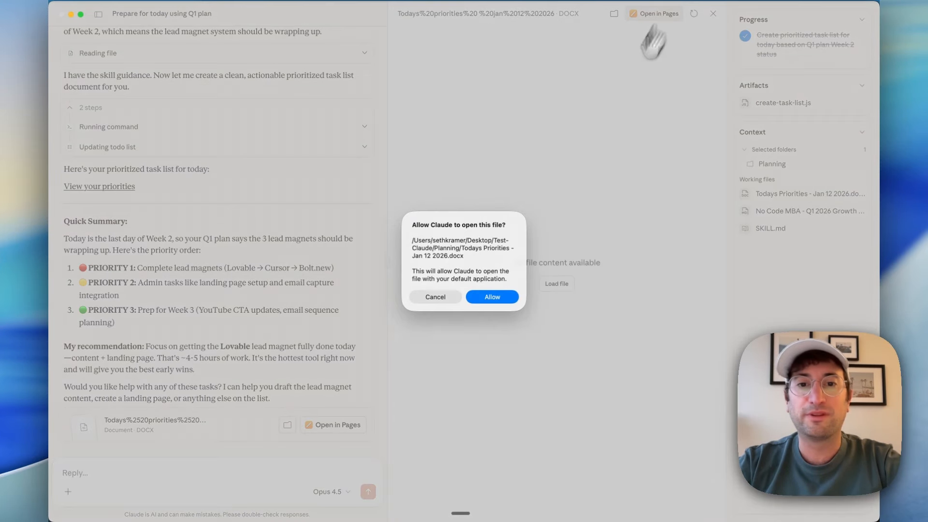
click(494, 296)
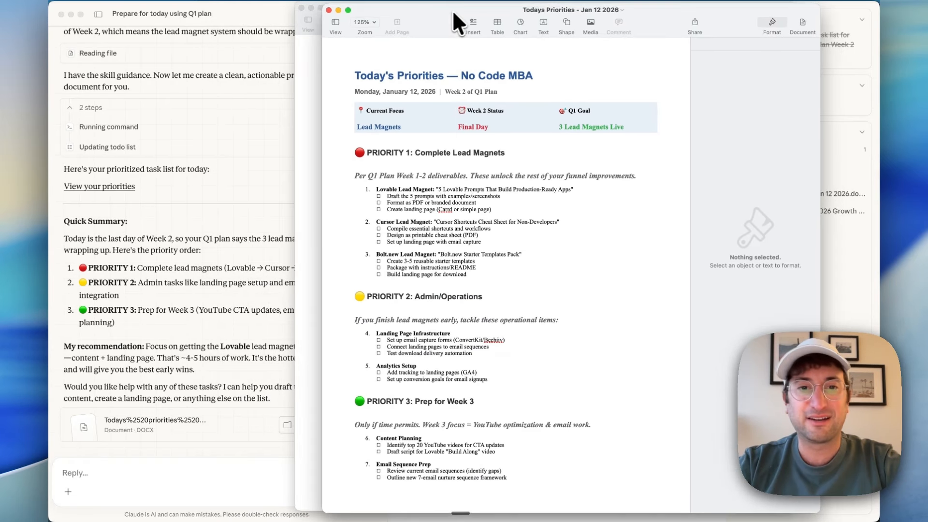
- Examine the three priority sections and Today's Recommendation in the Todays Priorities document
scroll(398, 205, down, 1)
scroll(394, 219, down, 10)
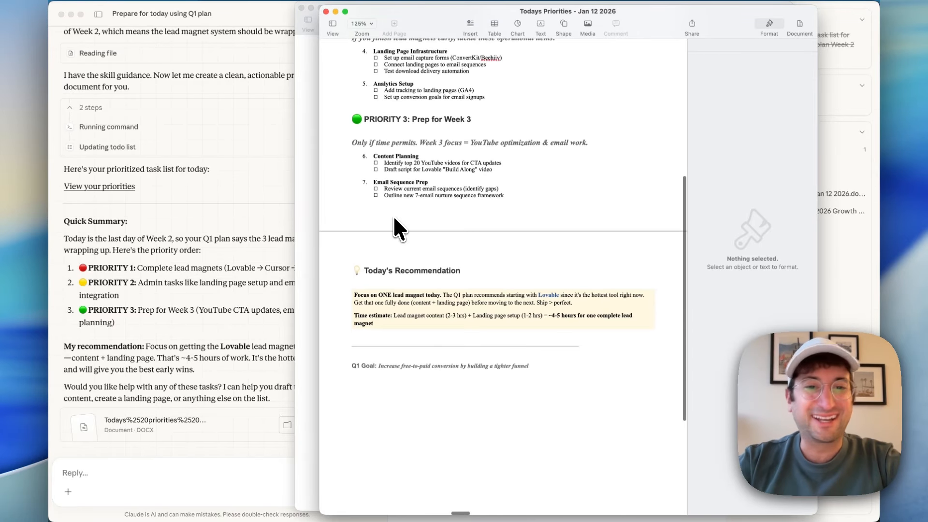
scroll(393, 215, up, 14)
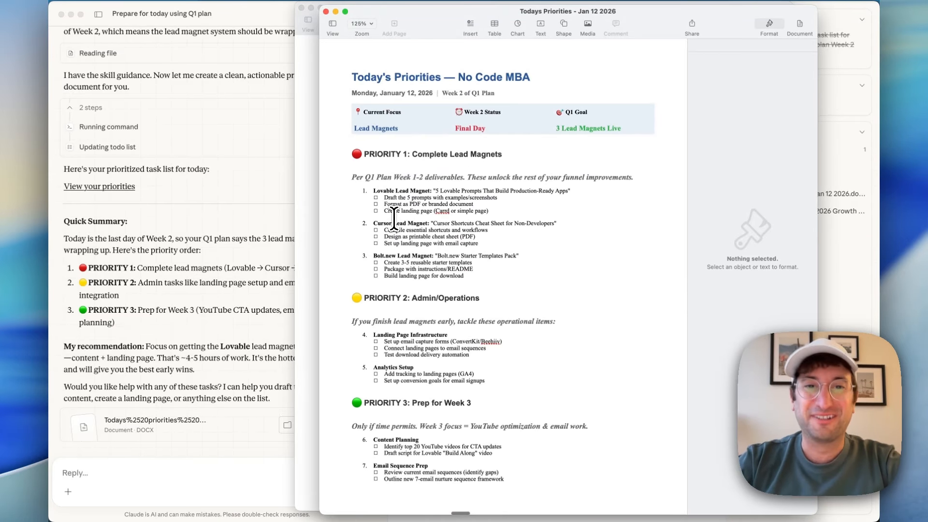
scroll(394, 219, down, 3)
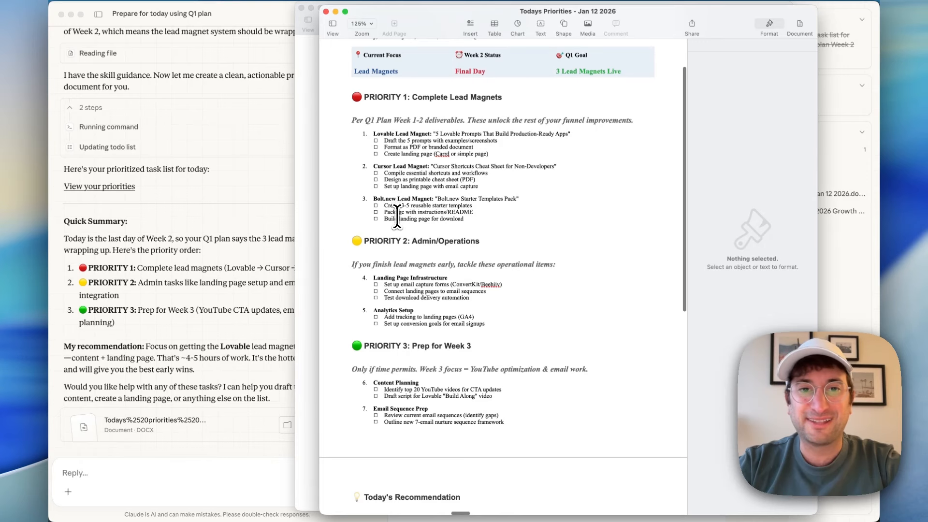
scroll(395, 256, down, 3)
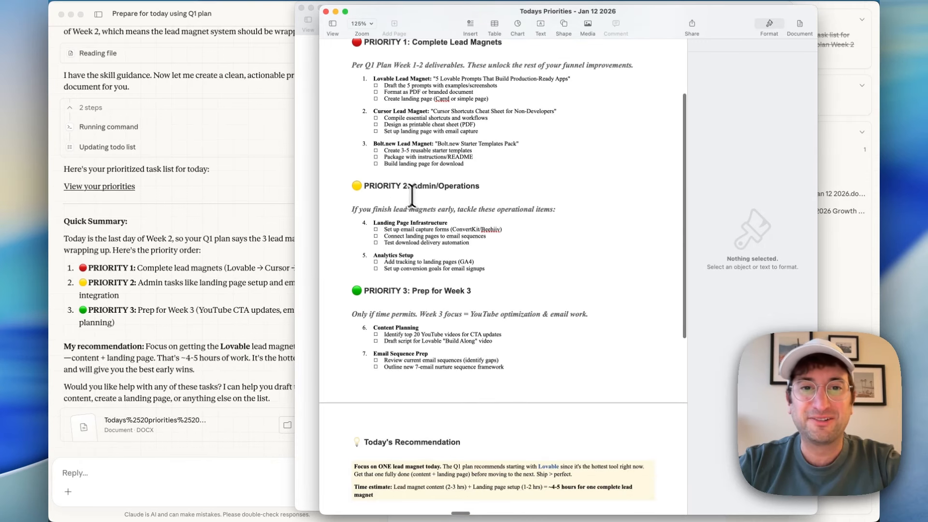
scroll(399, 259, down, 4)
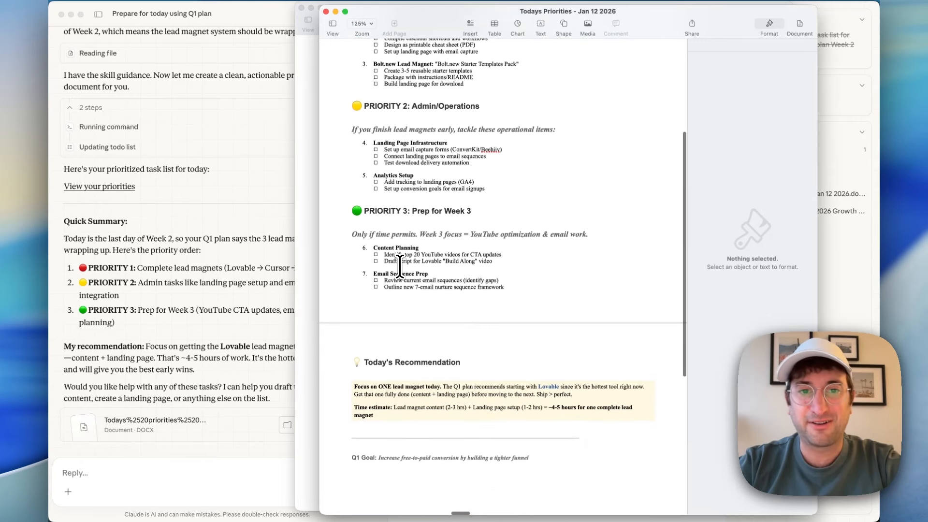
click(399, 250)
click(399, 287)
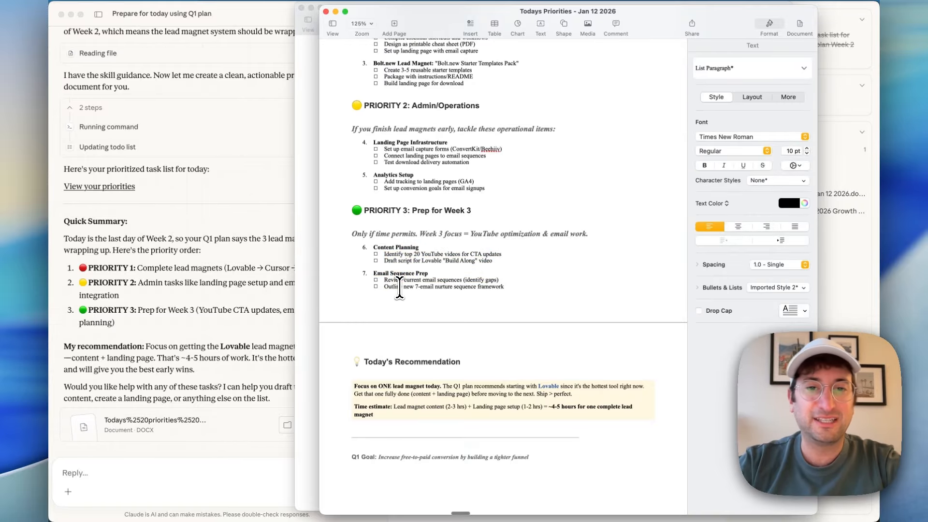
scroll(400, 287, down, 3)
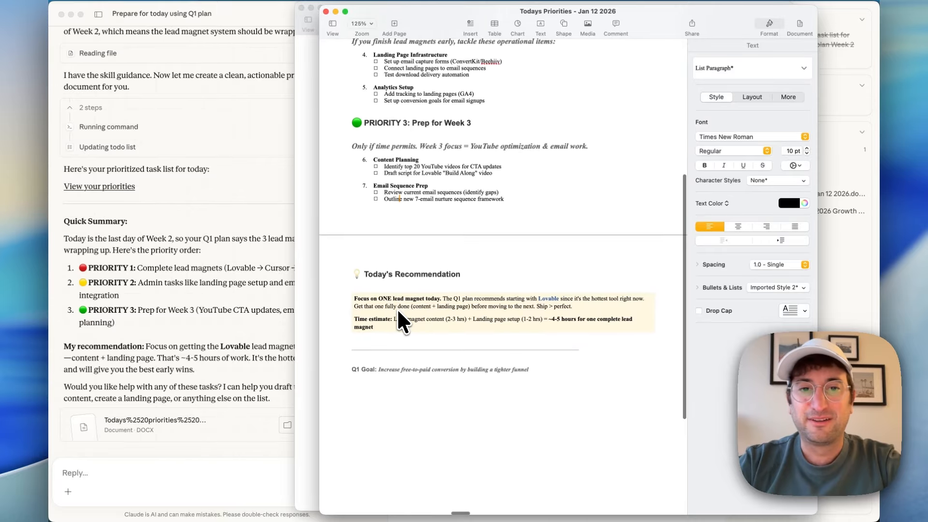
click(368, 298)
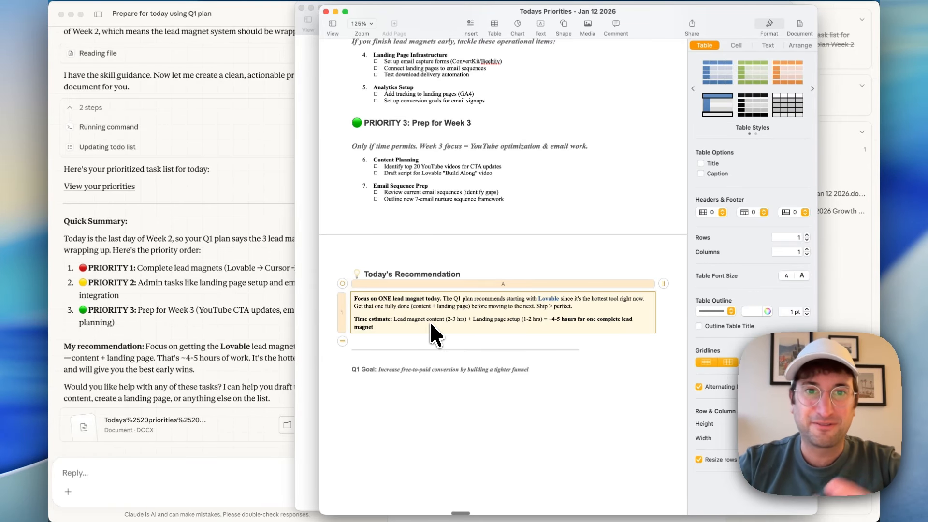
- Return to Claude, close the document preview, and send "Great thank you! Build me a mock up landing page for the lovable lead magnet"
click(230, 355)
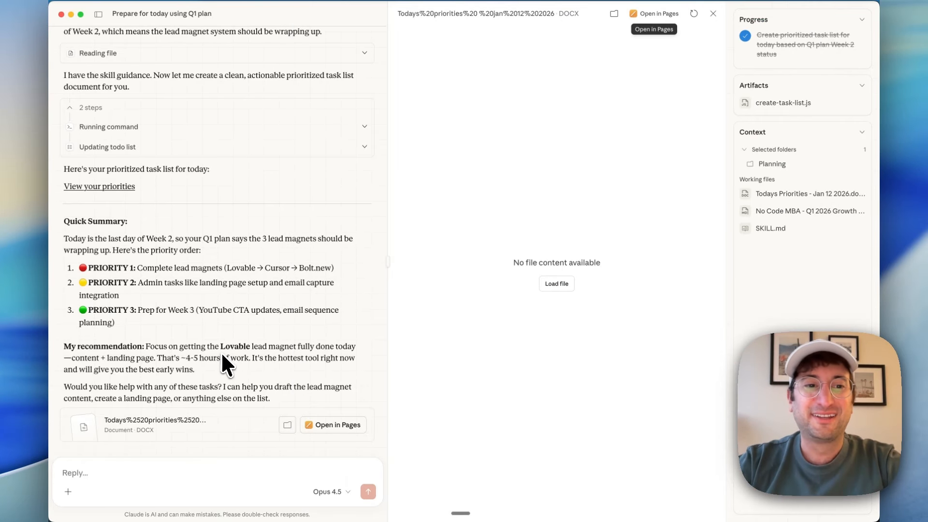
click(713, 15)
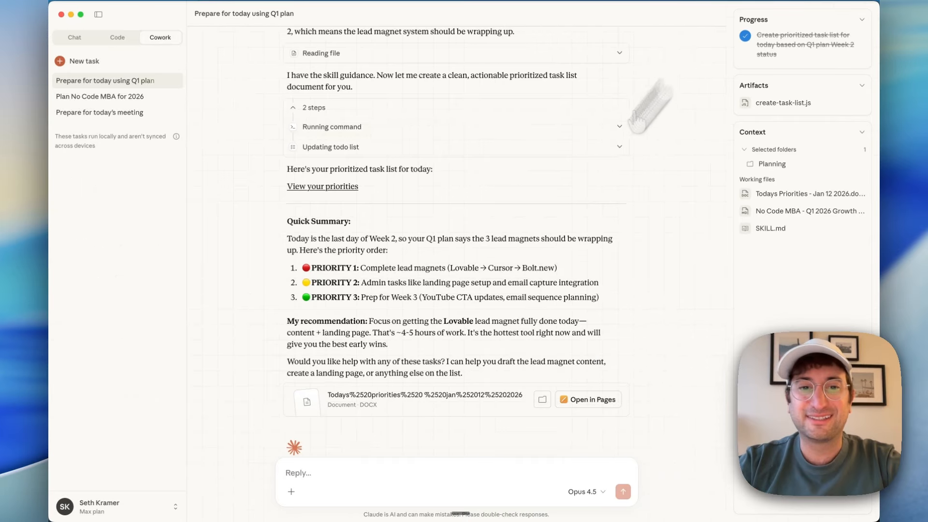
click(365, 473)
text(Great thank you! Build me a mock up landing page for the lovable lead)
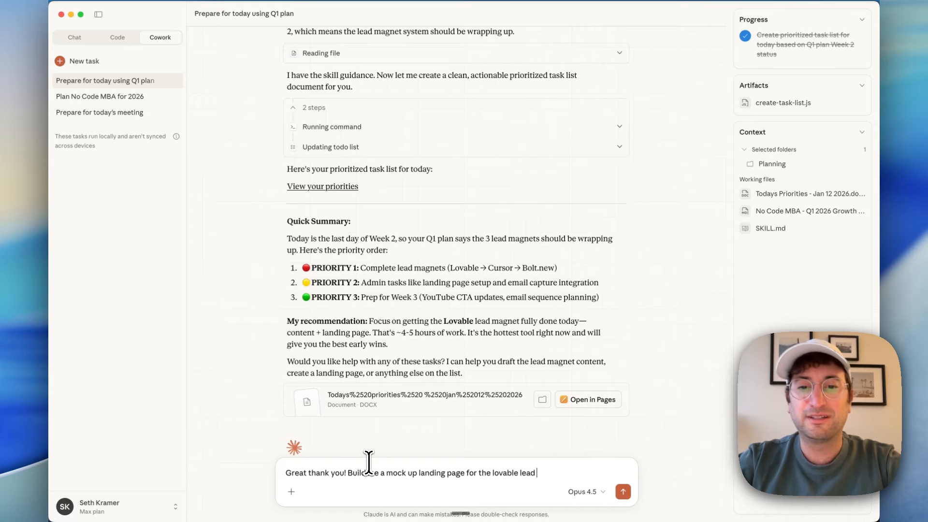
text(gnet)
key(Return)
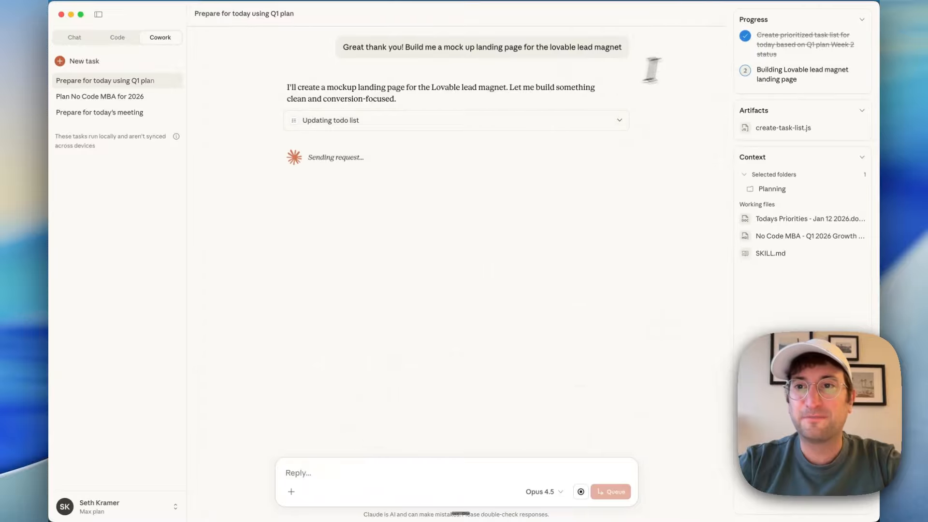
click(863, 20)
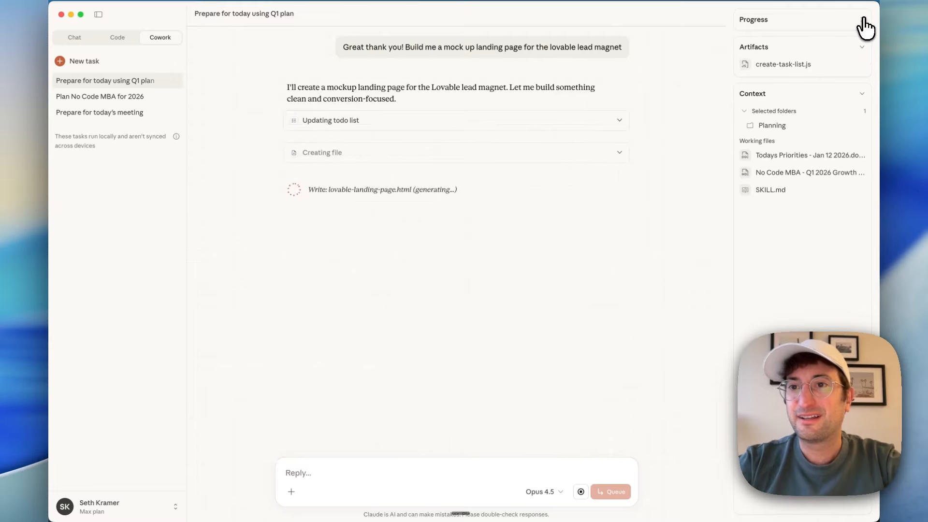
click(865, 21)
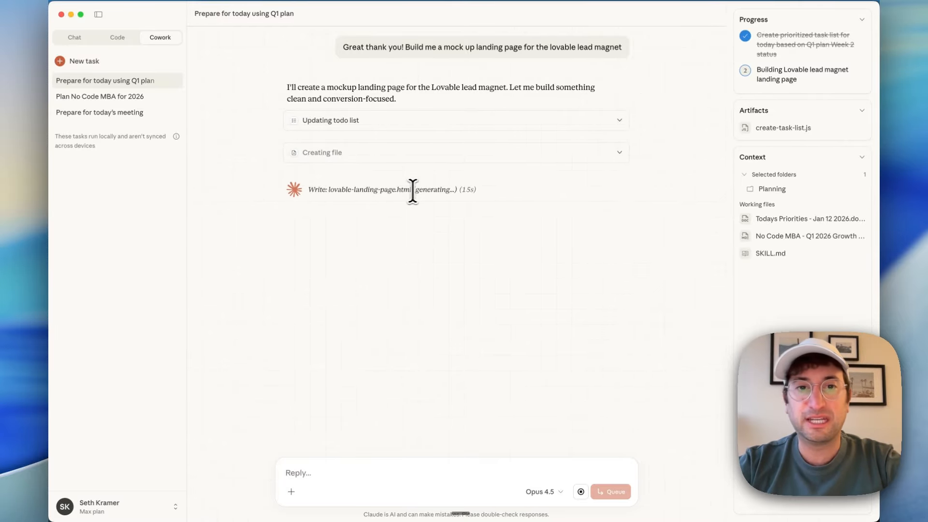
drag(412, 190, 326, 191)
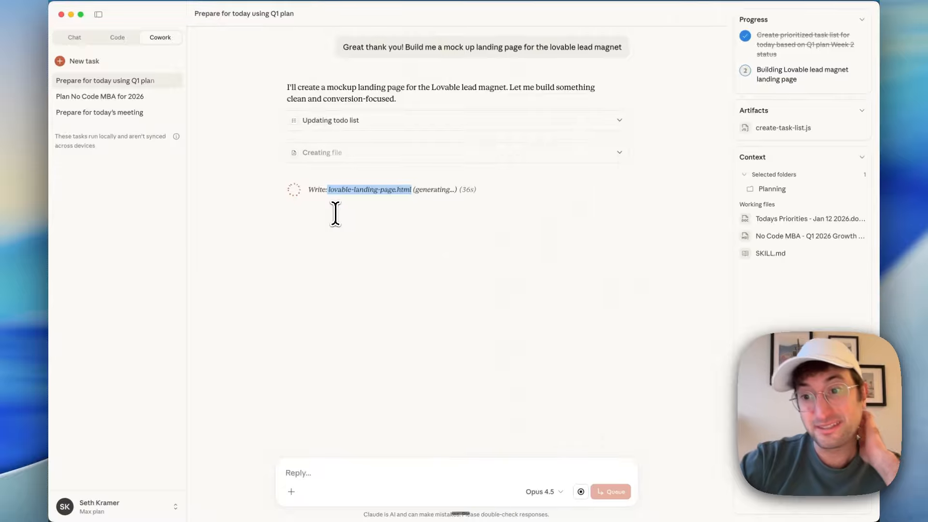
scroll(356, 209, up, 2)
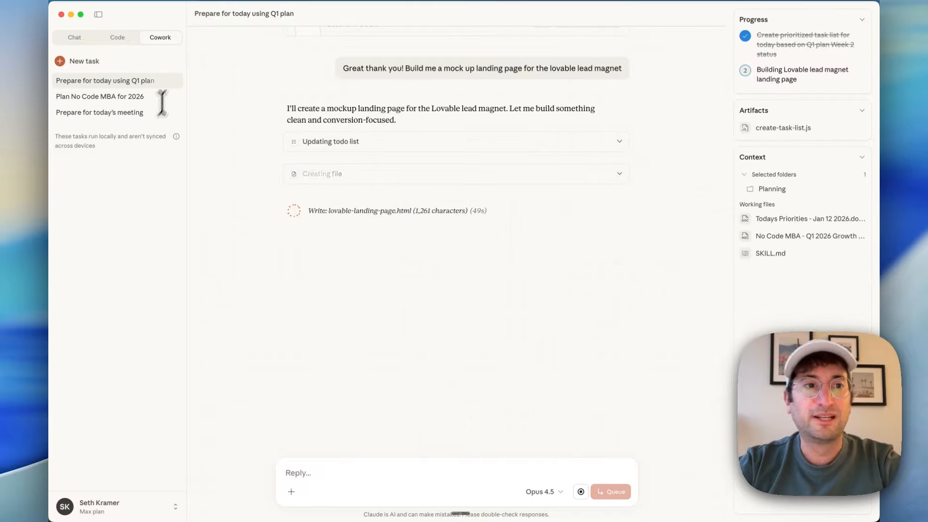
drag(75, 138, 119, 145)
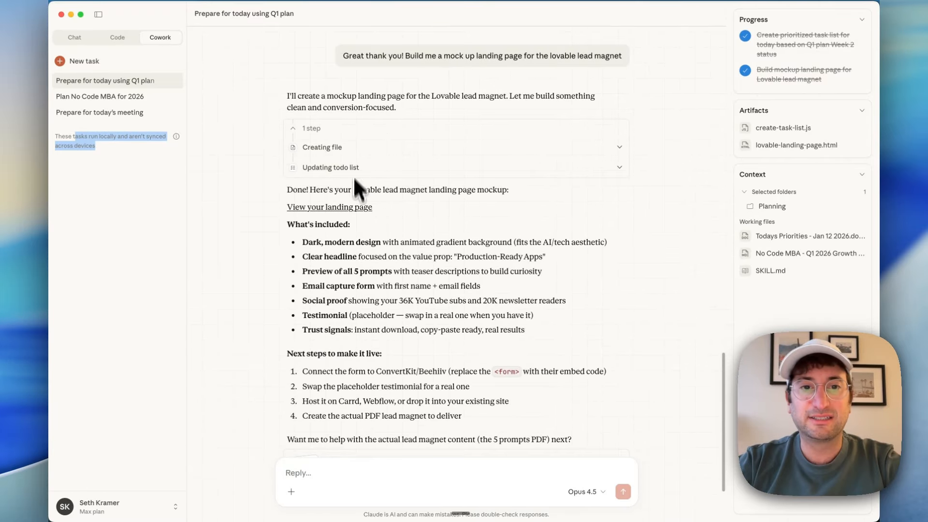
- Open the generated Lovable landing page preview, examine its headline, prompt list, sign-up form and social proof sections, and close it
click(359, 210)
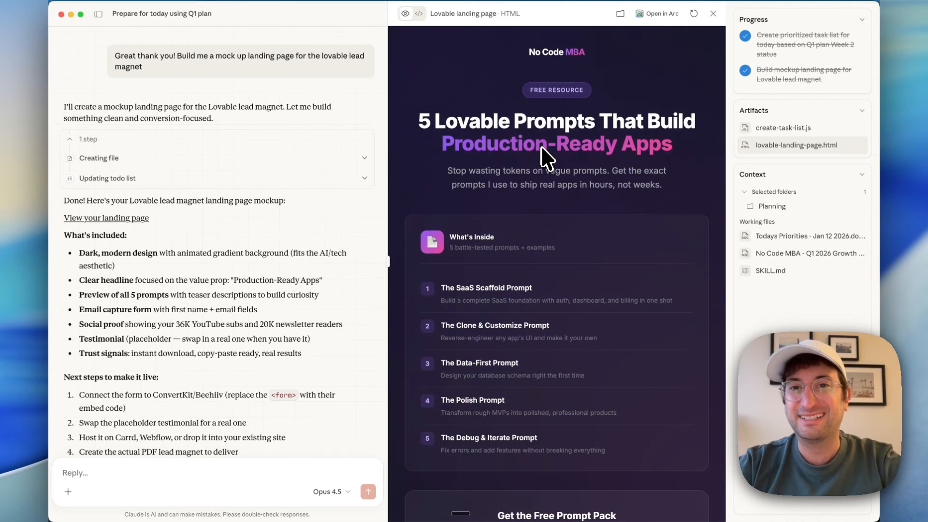
scroll(494, 177, down, 15)
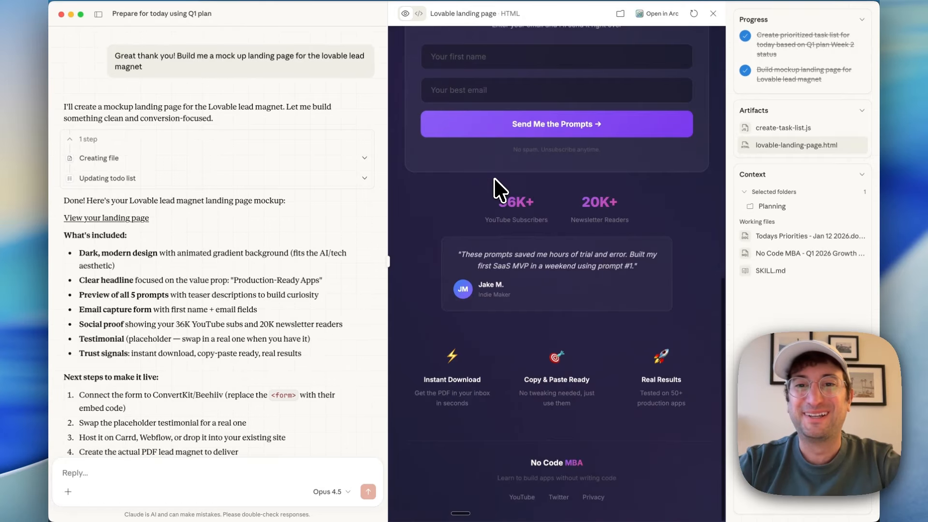
scroll(494, 177, up, 15)
scroll(494, 178, down, 15)
scroll(495, 178, up, 15)
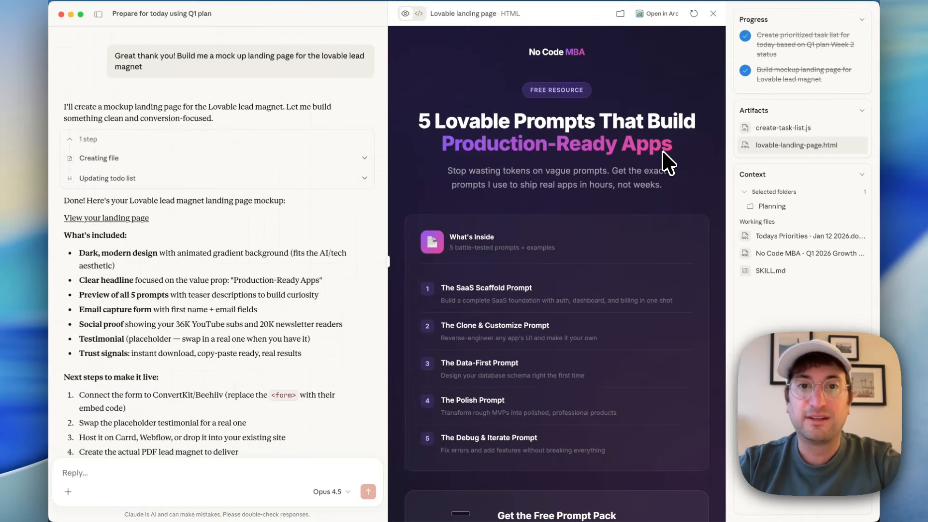
drag(445, 123, 593, 147)
click(593, 148)
scroll(544, 197, down, 8)
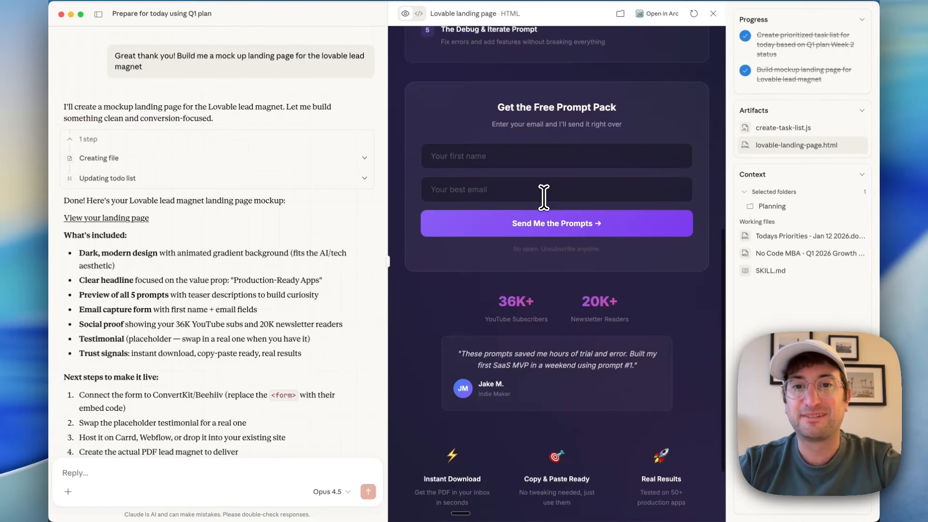
scroll(543, 198, down, 1)
scroll(527, 232, down, 3)
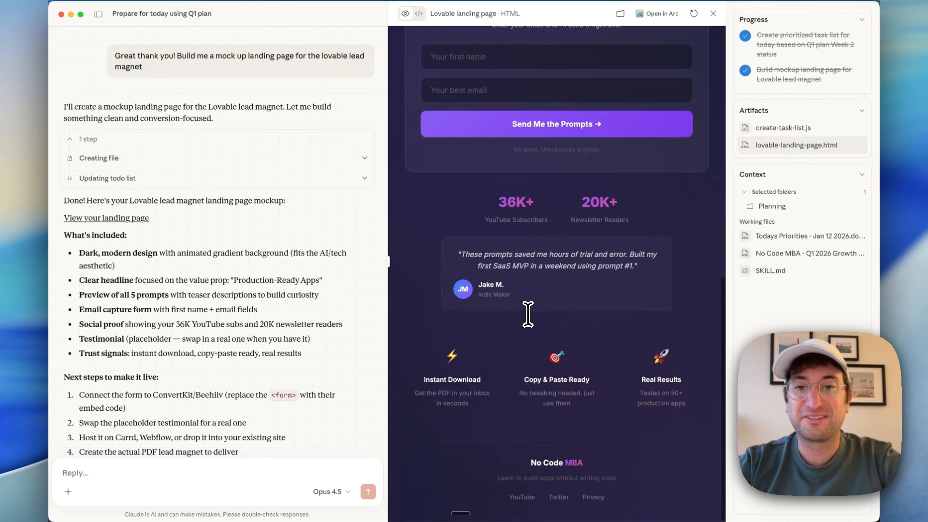
scroll(528, 314, up, 15)
scroll(528, 315, down, 8)
scroll(528, 314, up, 8)
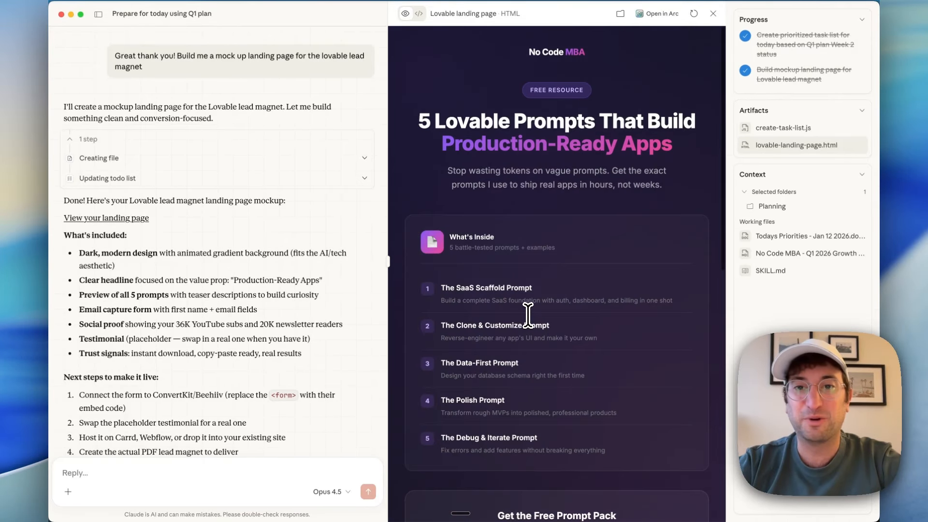
scroll(536, 254, down, 8)
scroll(543, 246, down, 3)
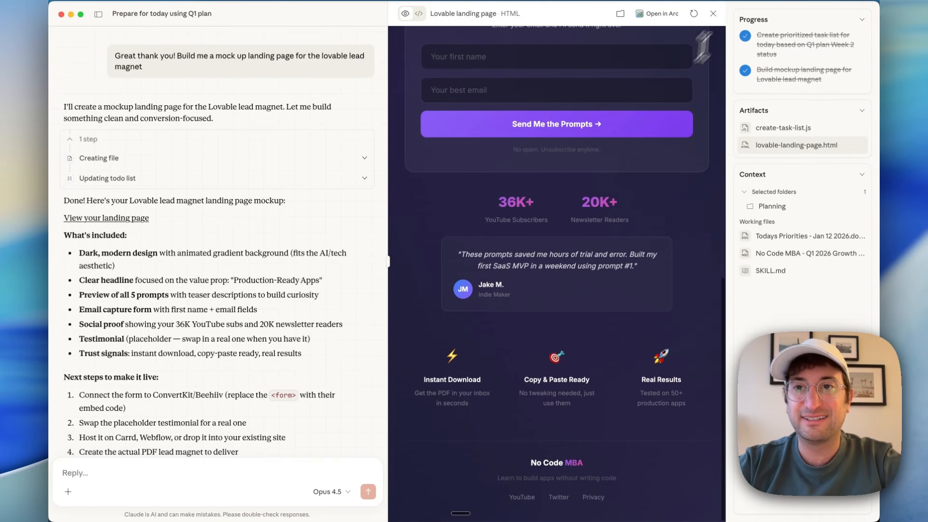
click(713, 13)
- Review the list of next steps for making the landing page live, from connecting the form to creating the PDF
scroll(375, 254, down, 2)
scroll(374, 251, down, 3)
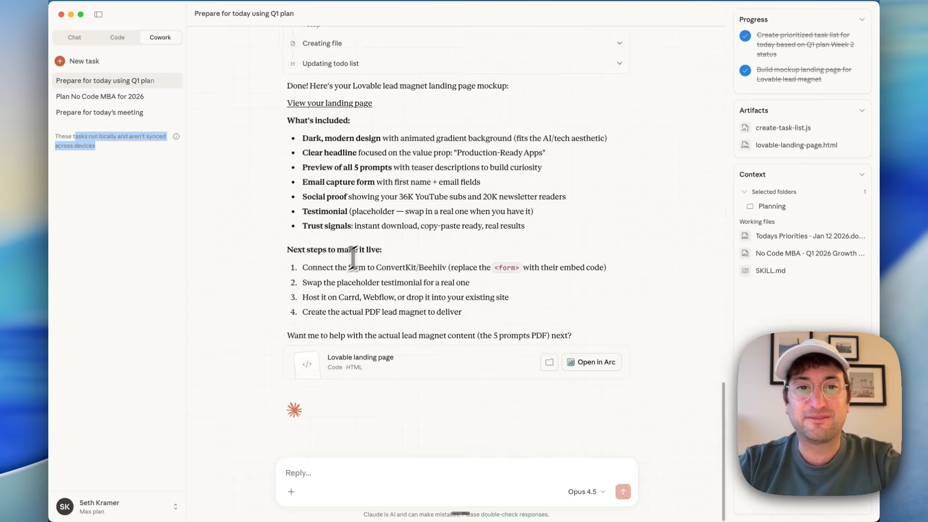
drag(327, 268, 432, 298)
click(429, 303)
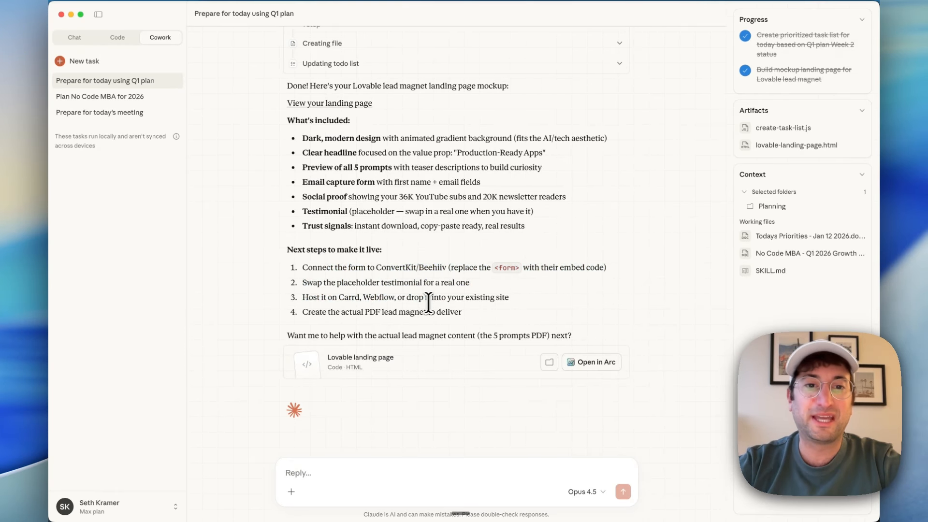
mouse_move(303, 285)
mouse_down()
mouse_move(451, 289)
mouse_move(302, 299)
mouse_up()
click(451, 289)
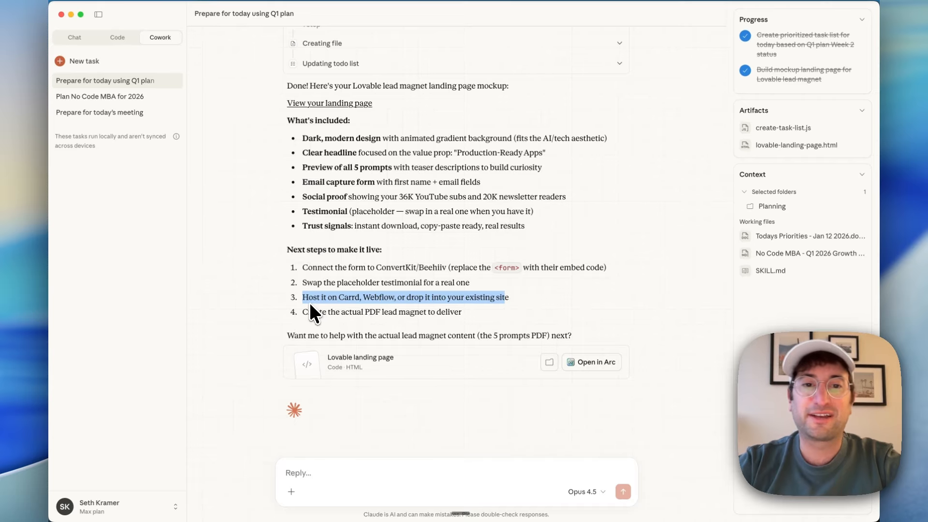
drag(306, 312, 435, 316)
click(435, 316)
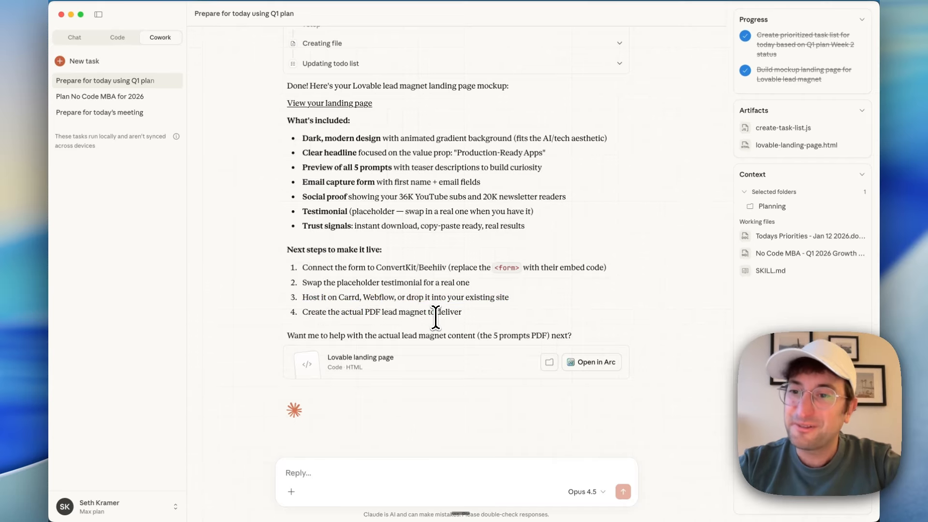
- Copy the fourth next step and send Claude "can you do: Create the actual PDF lead magnet to deliver"
triple_click(436, 317)
key(super+c)
click(316, 477)
text(camn y)
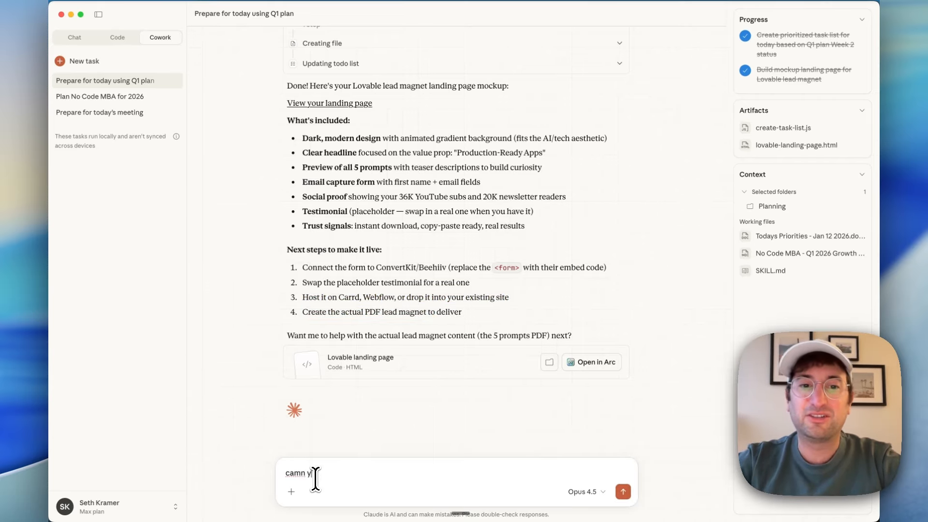
key(super+a)
text(can you do:)
key(super+v)
key(Return)
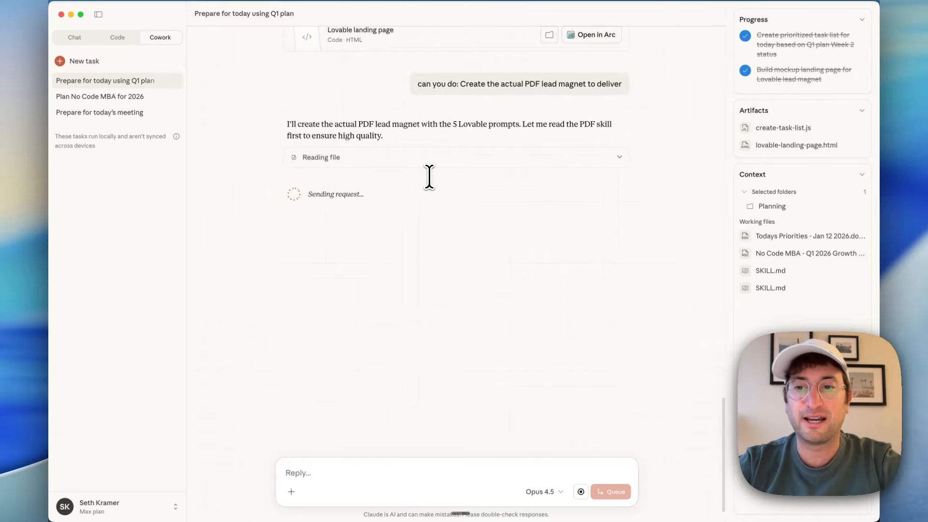
- Open the Planning folder in Finder, check the landing page, plan and priorities files in it, and return to Claude
click(772, 208)
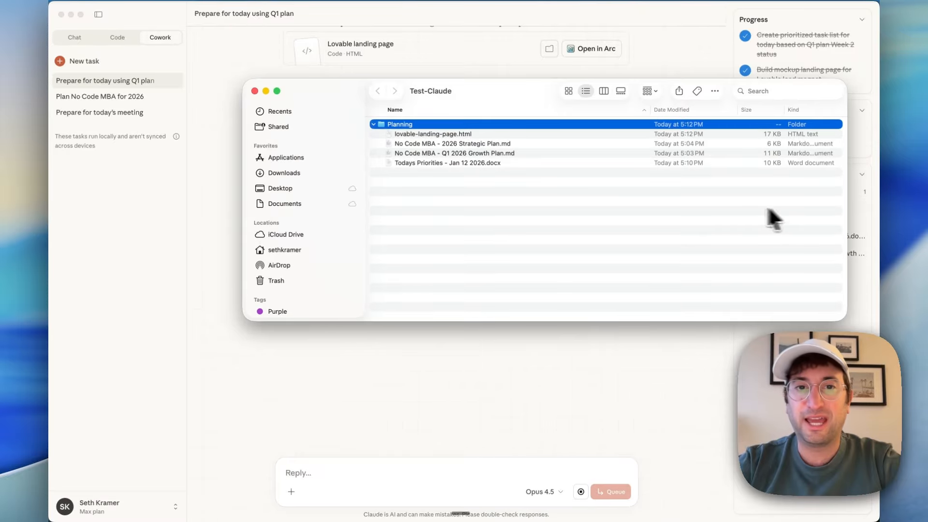
click(419, 134)
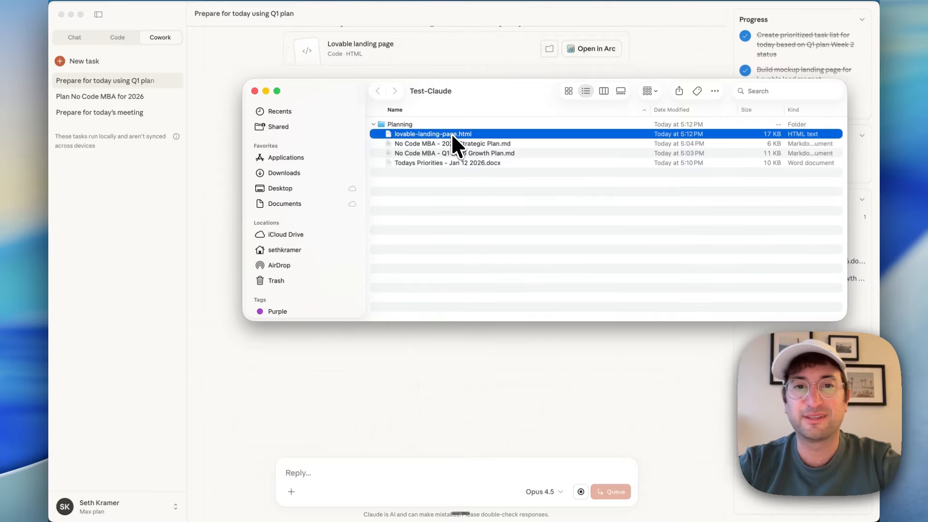
click(438, 143)
click(439, 153)
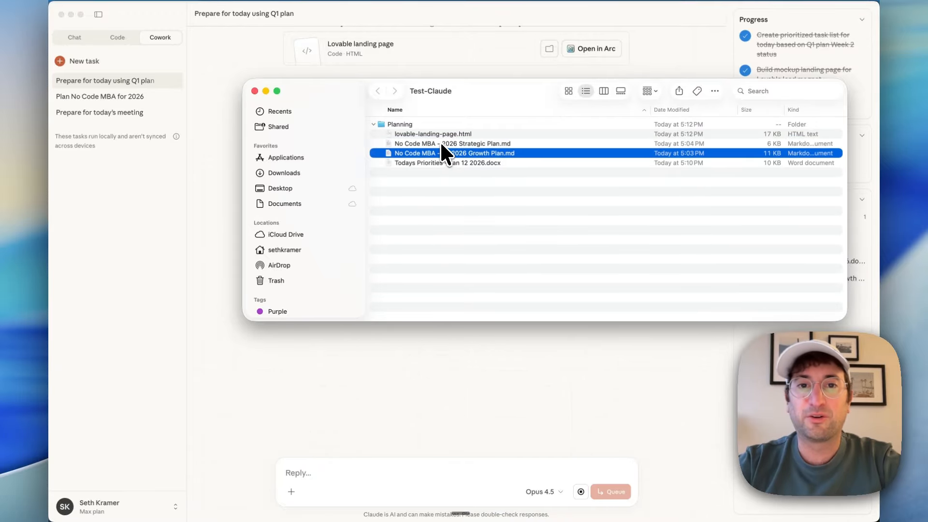
click(441, 144)
click(438, 163)
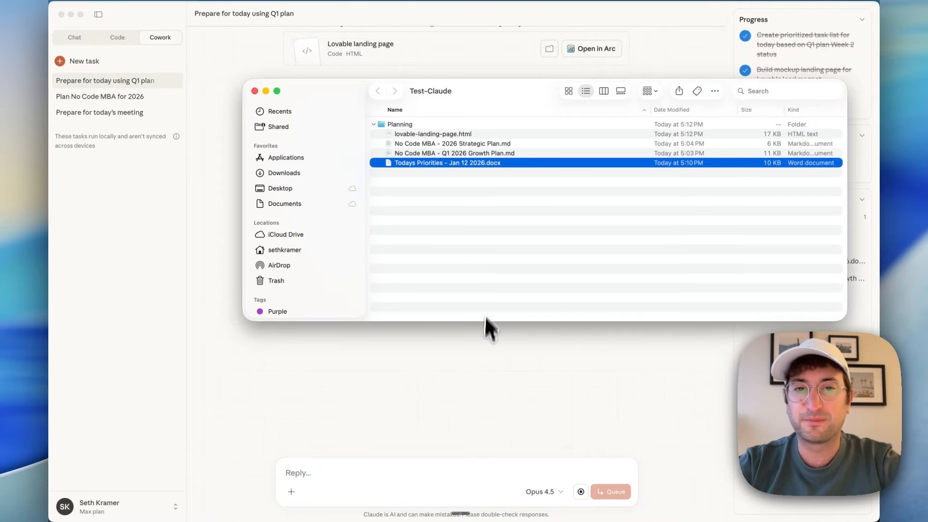
click(478, 364)
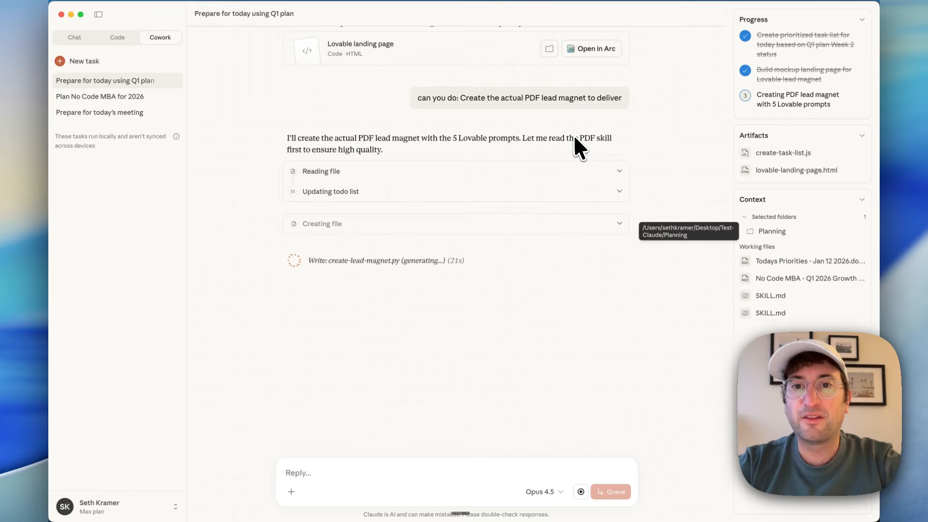
- Open the last SKILL.md among the task's working files for viewing and close its preview
drag(585, 139, 586, 145)
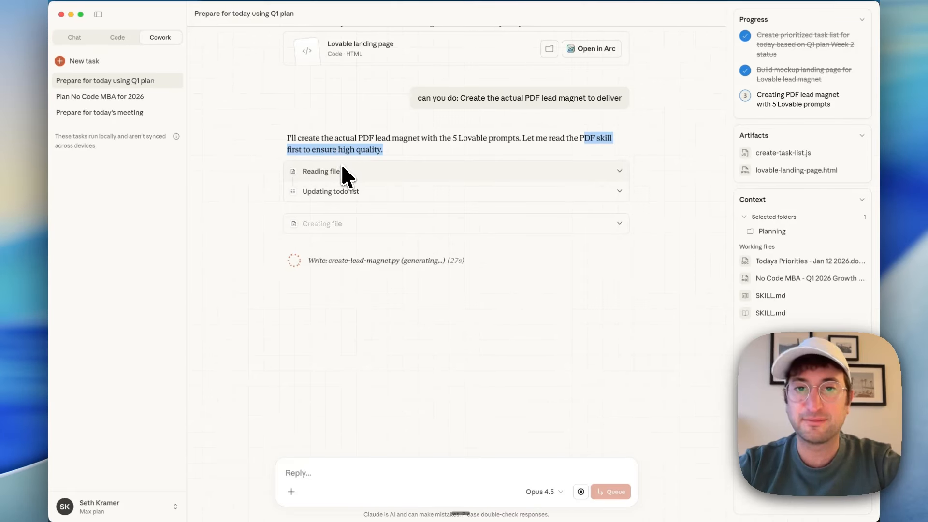
click(764, 315)
click(492, 297)
click(713, 13)
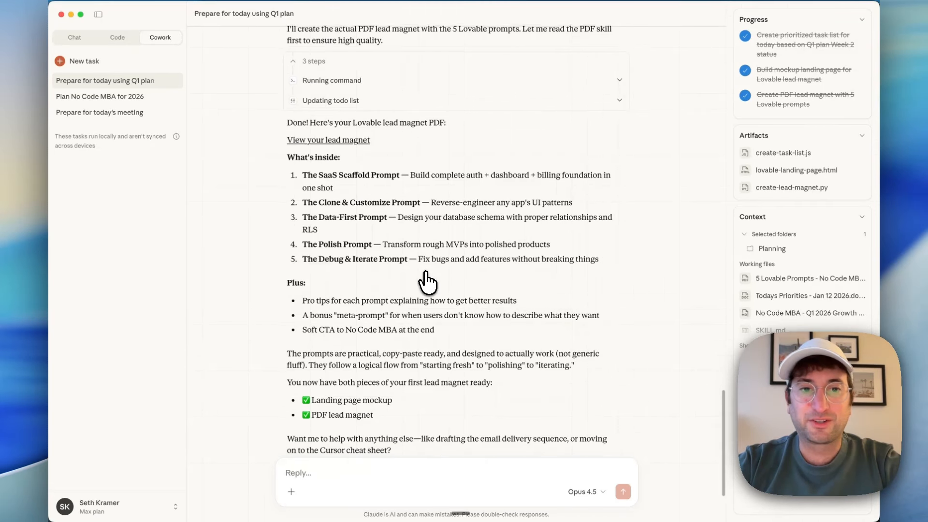
- Open the generated lead magnet PDF in Preview, allowing Claude to open the file, and reposition its window beside the task's progress list
scroll(339, 218, up, 4)
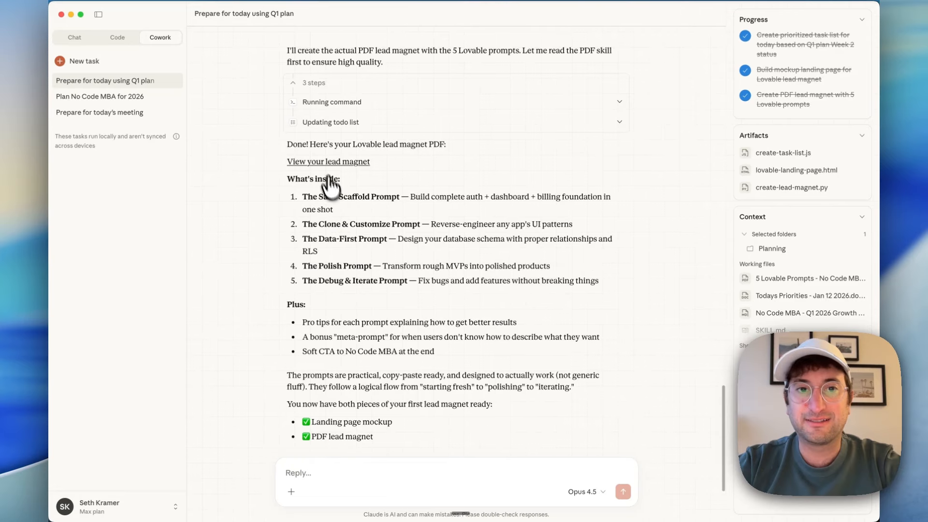
click(322, 163)
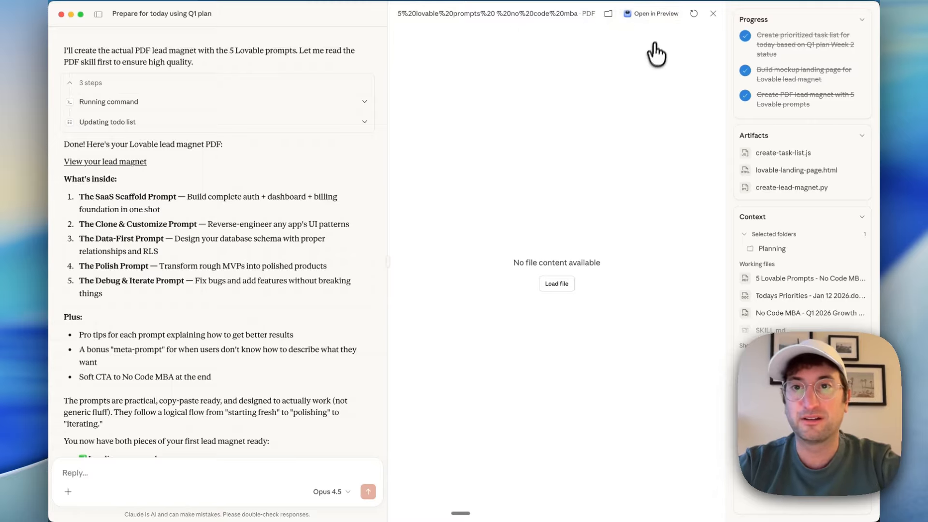
click(651, 18)
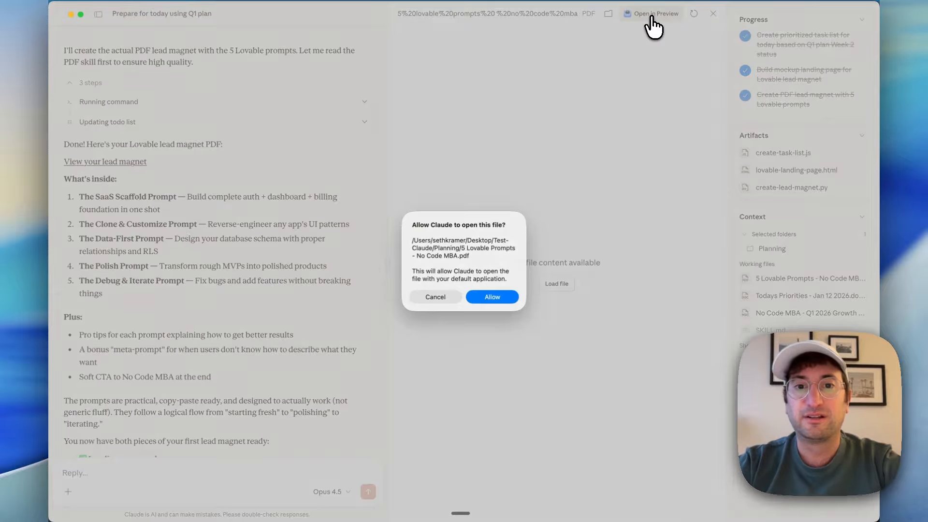
click(501, 295)
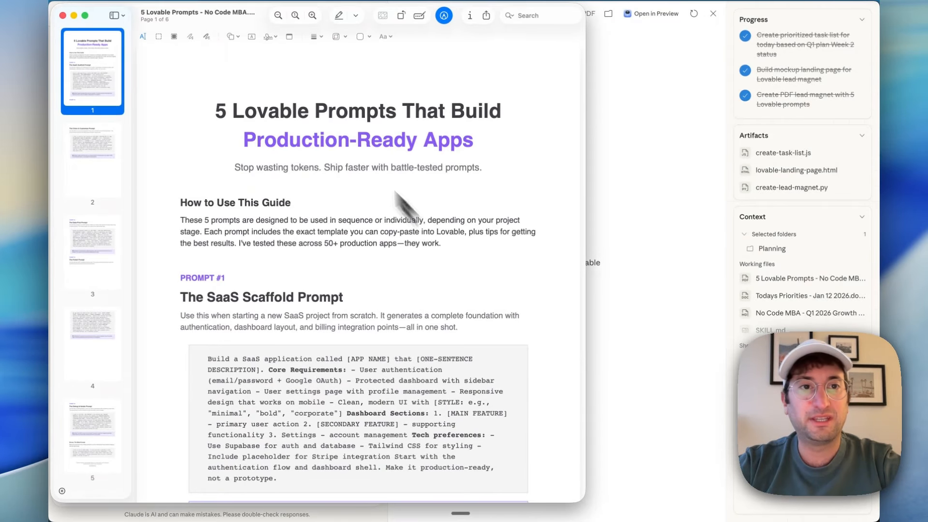
drag(266, 15, 408, 14)
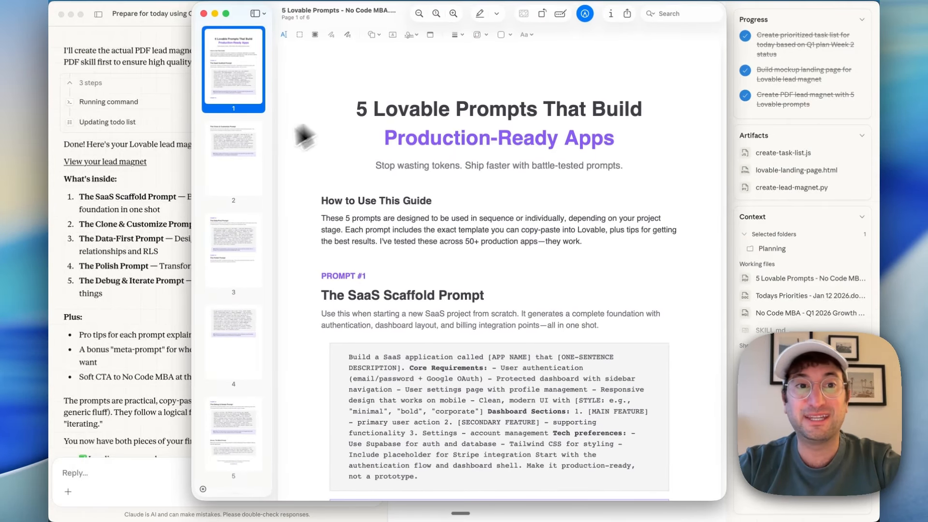
- Examine the 5 Lovable Prompts PDF from its title page through the five prompts, pro tips and bonus meta-prompt
click(237, 154)
click(221, 71)
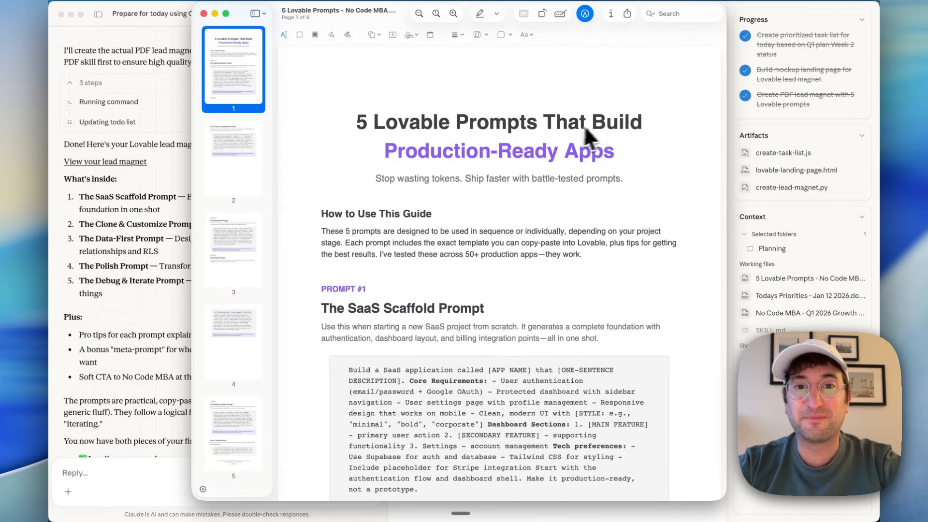
scroll(497, 162, down, 5)
scroll(469, 162, down, 3)
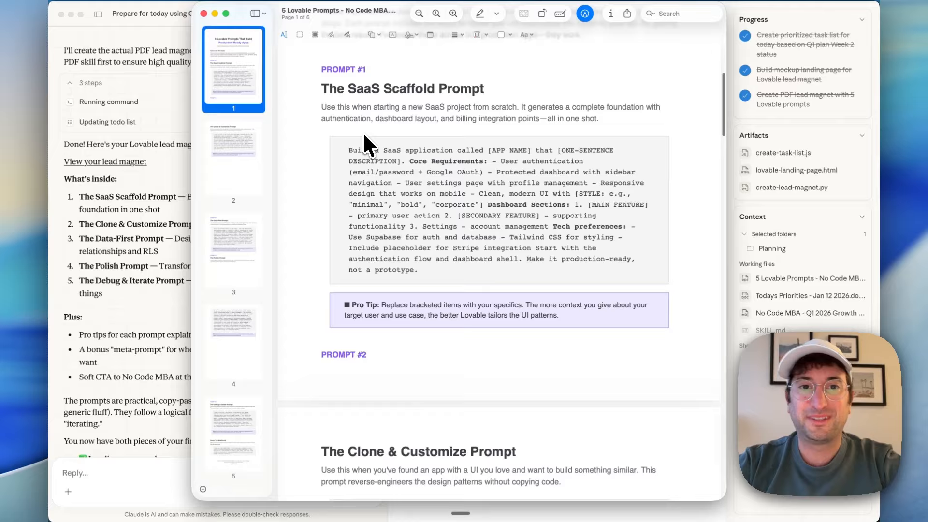
drag(349, 149, 419, 271)
scroll(406, 266, down, 12)
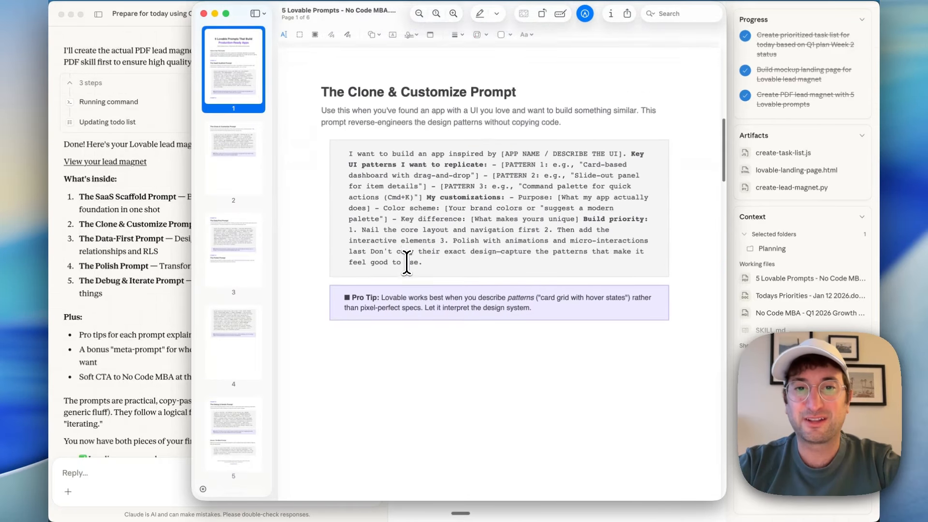
scroll(374, 184, down, 10)
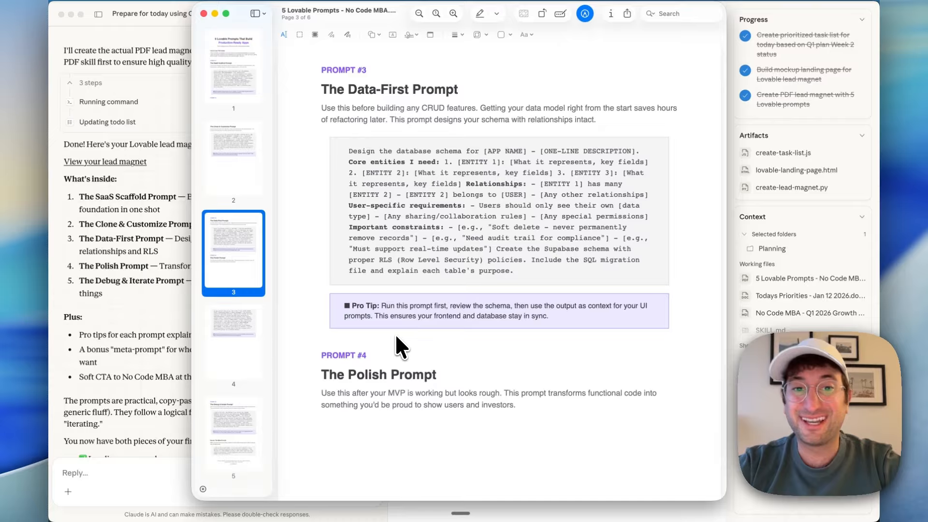
scroll(392, 358, down, 5)
scroll(390, 376, down, 20)
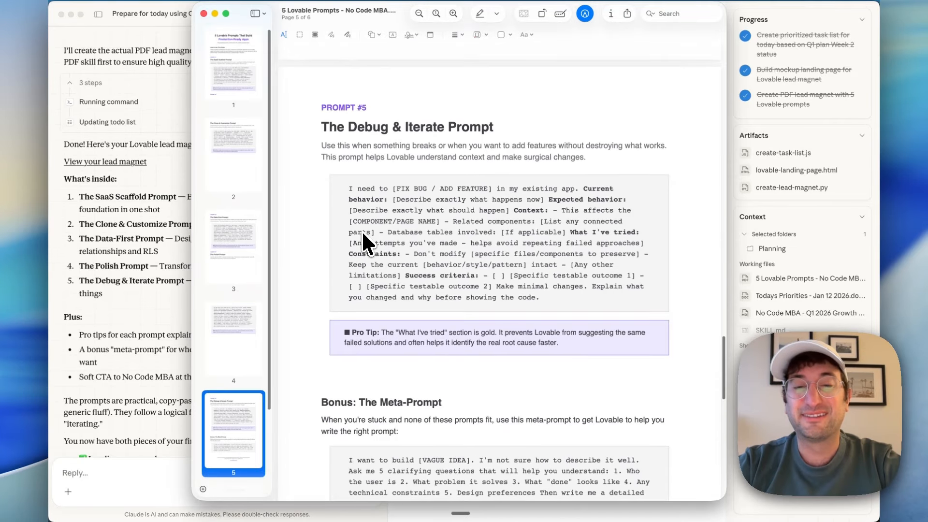
scroll(392, 218, down, 3)
scroll(392, 218, up, 20)
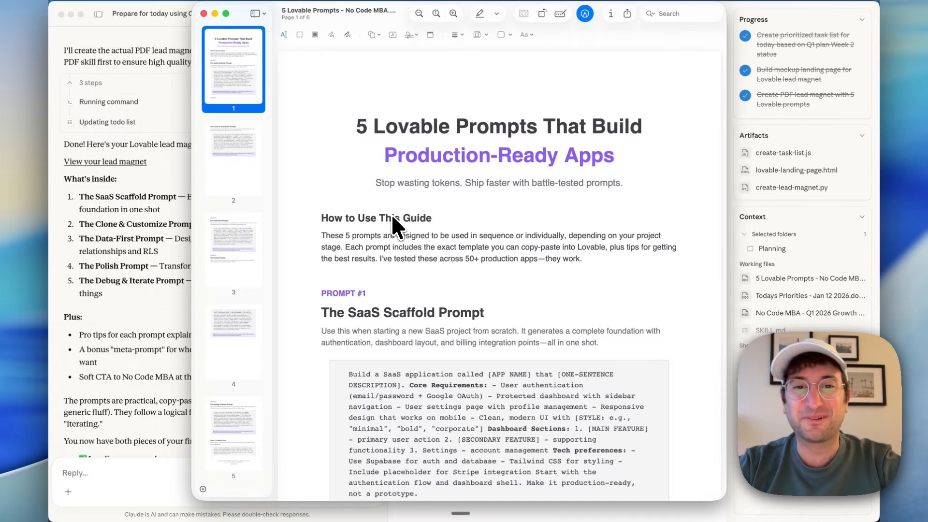
scroll(393, 227, down, 15)
scroll(393, 219, down, 7)
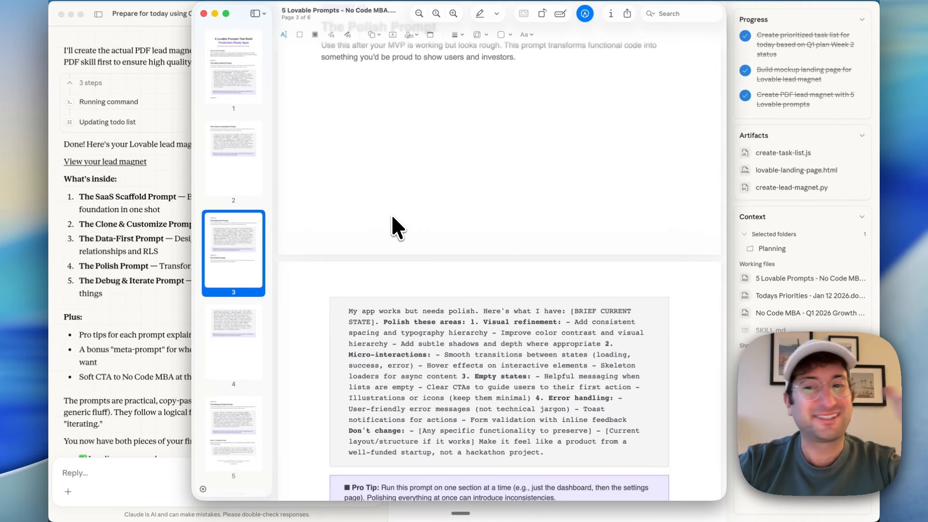
- Close the lead magnet PDF and its file preview, and review Claude's summary of the five prompts, extras and suggested follow-ups
key(super+w)
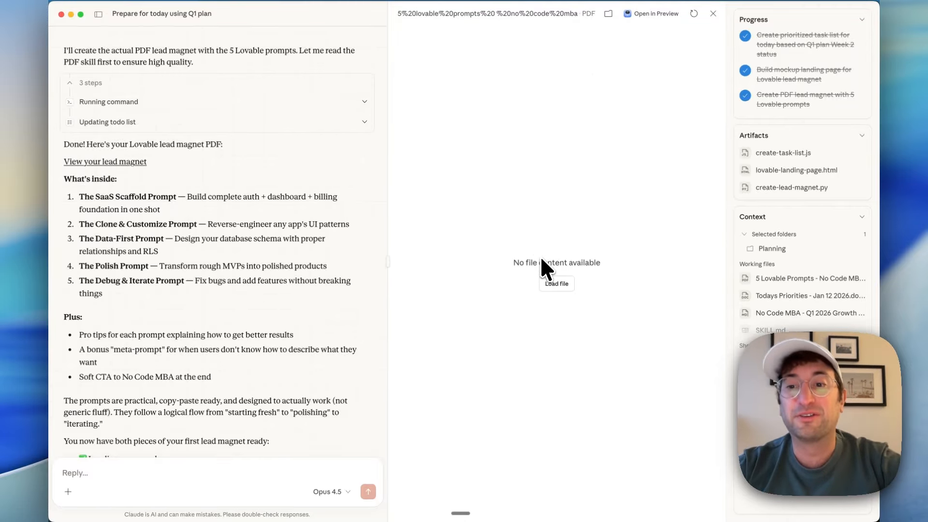
click(713, 14)
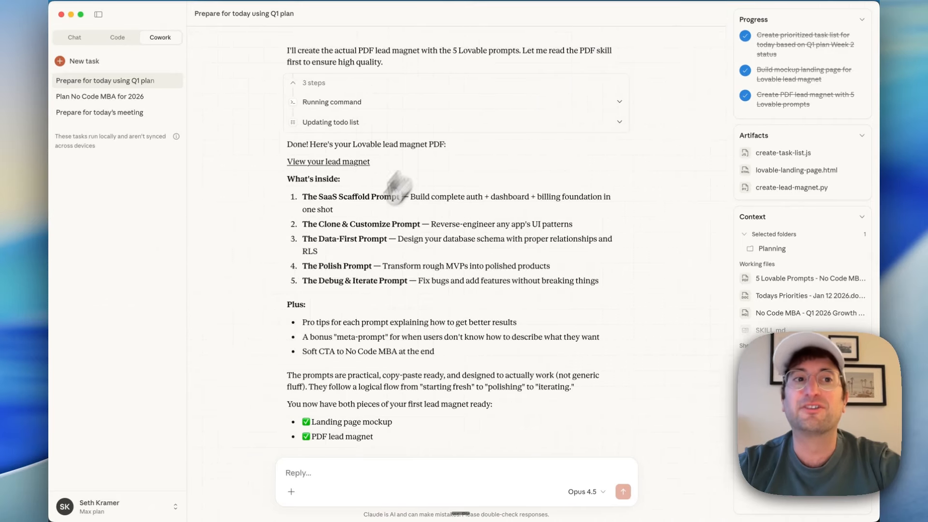
scroll(386, 212, down, 3)
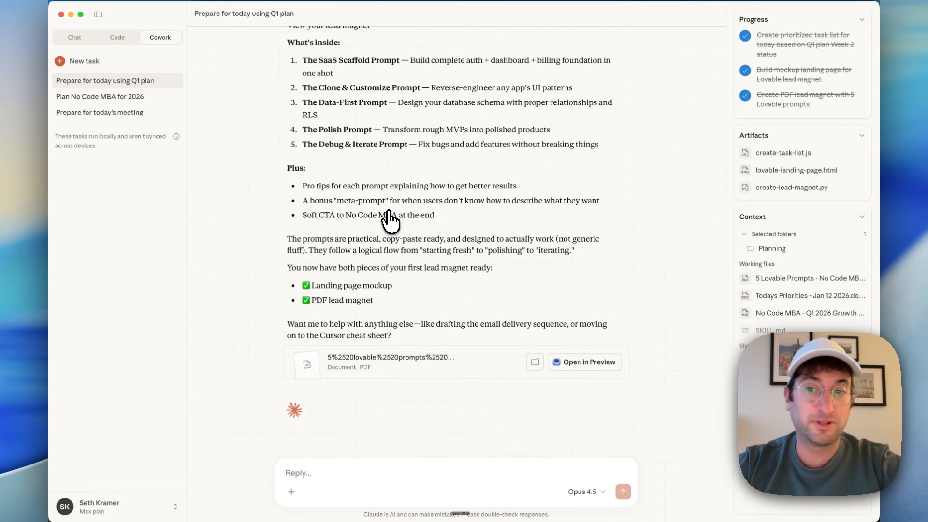
scroll(396, 271, up, 3)
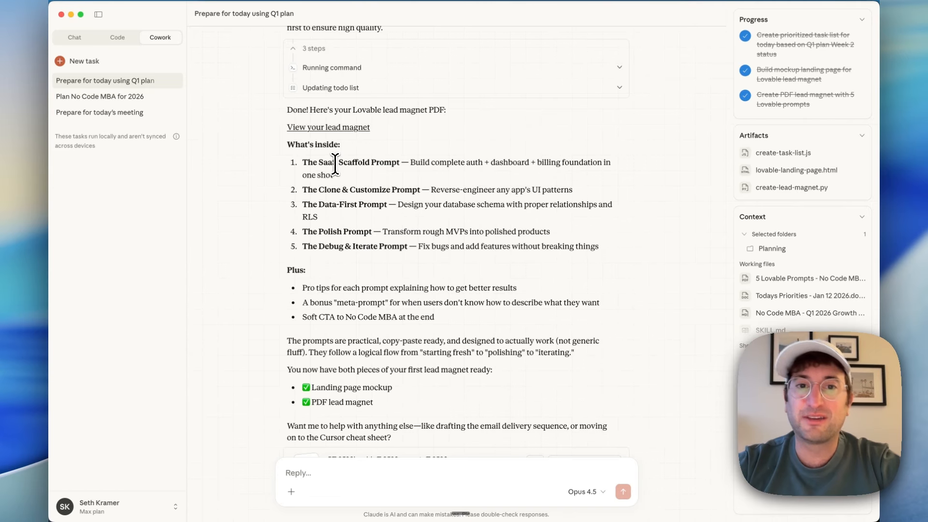
drag(338, 163, 434, 172)
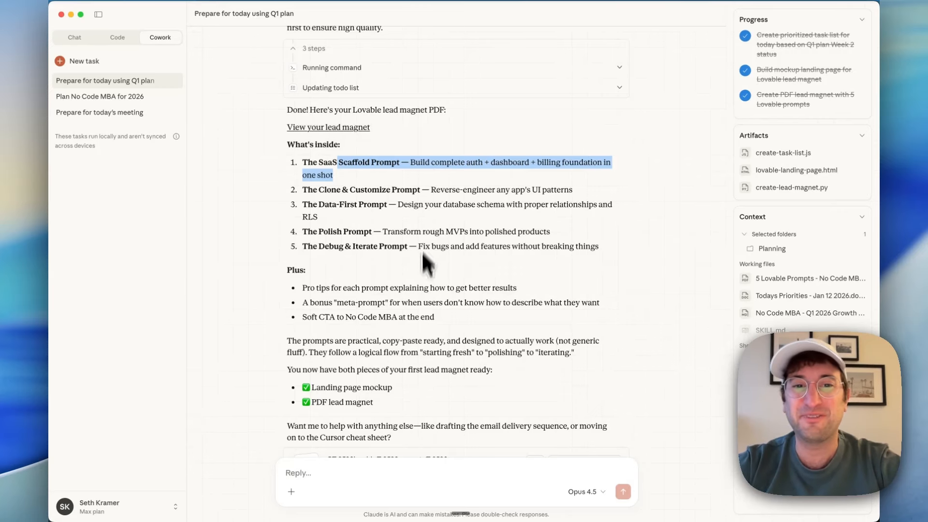
scroll(420, 256, down, 3)
click(363, 472)
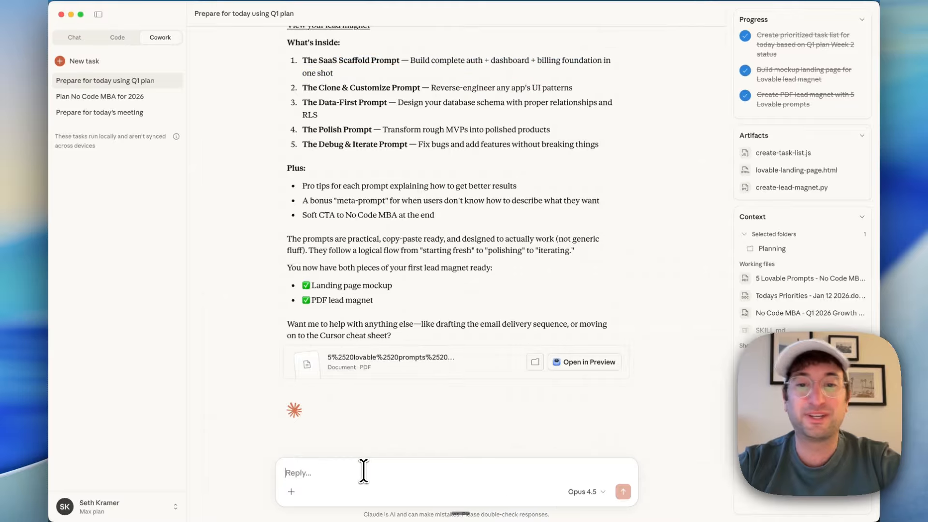